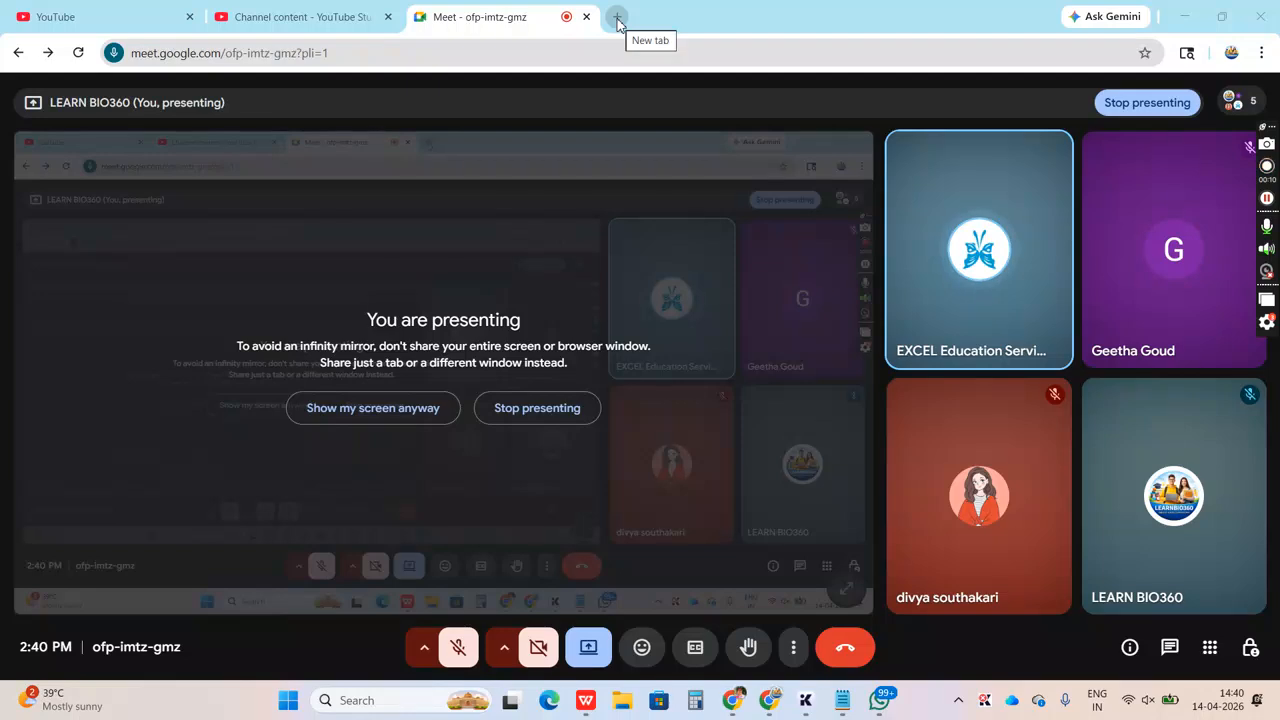
Search for NetMHCpan in a new browser tab, dismissing the meeting's picture-in-picture prompt, and open the NetMHCpan-4.1 service page
left_click(618, 22)
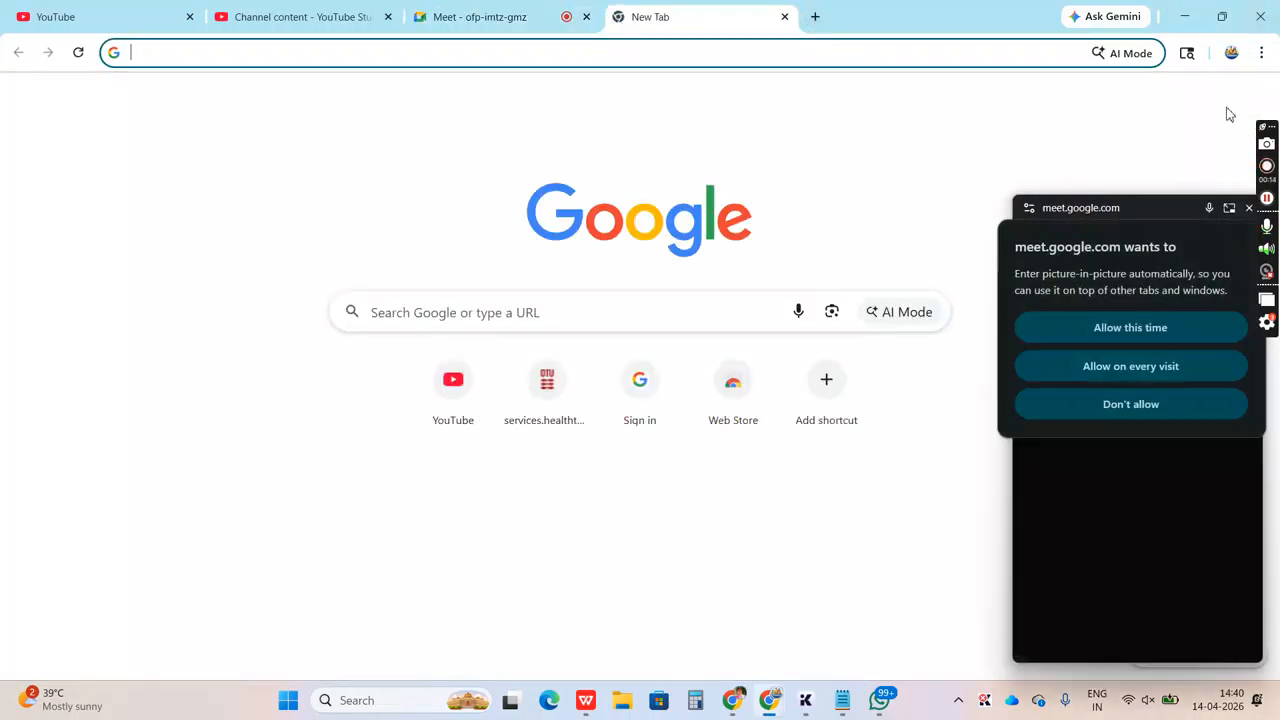
left_click(1248, 209)
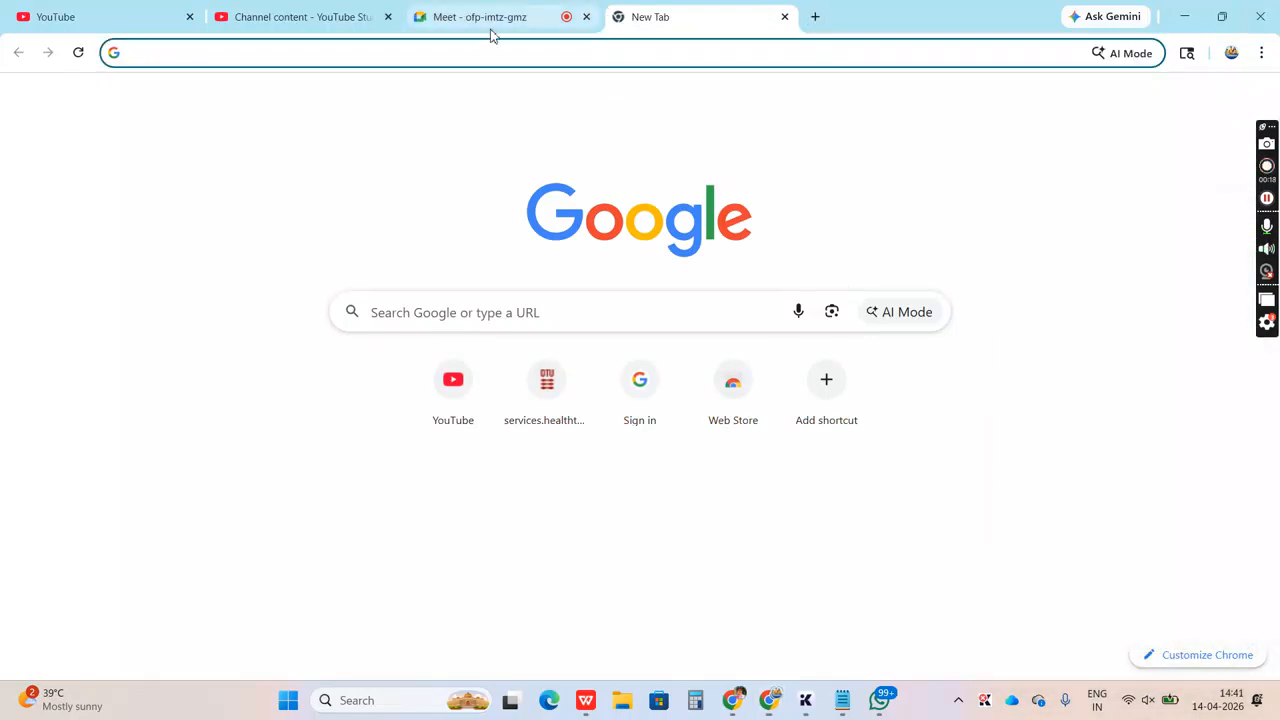
type("NetMHC")
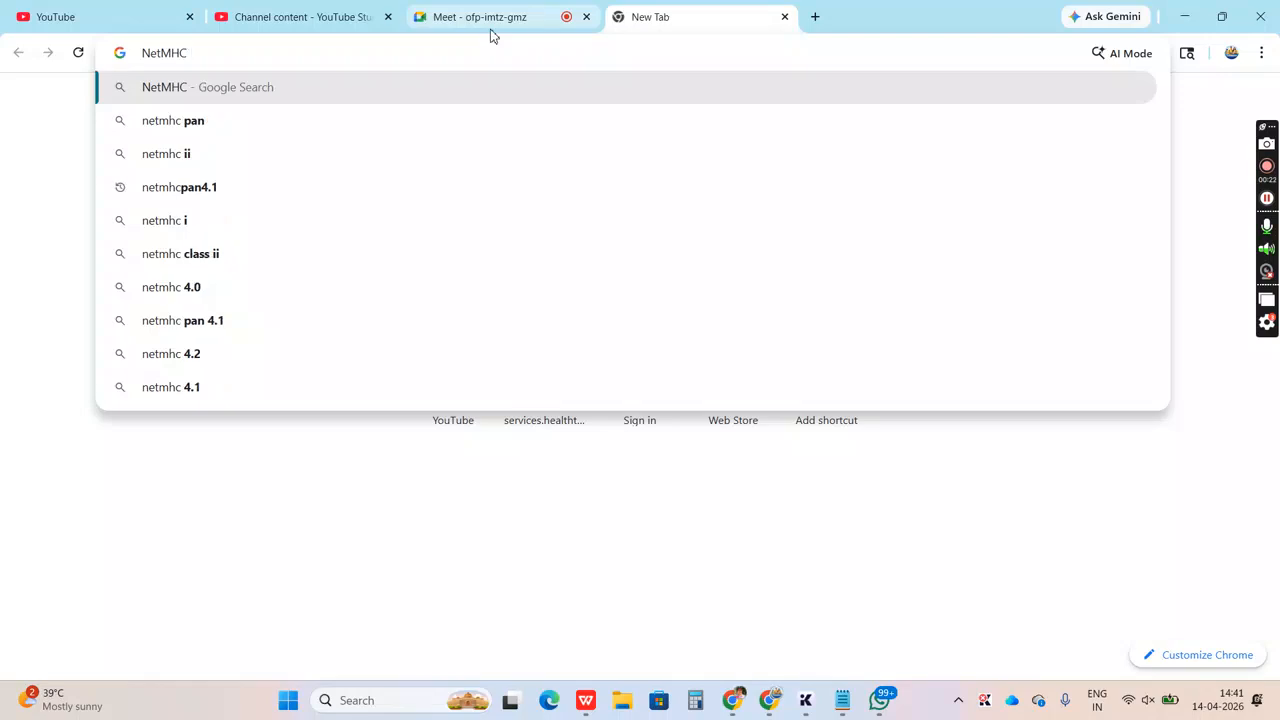
key("Down")
key("Return")
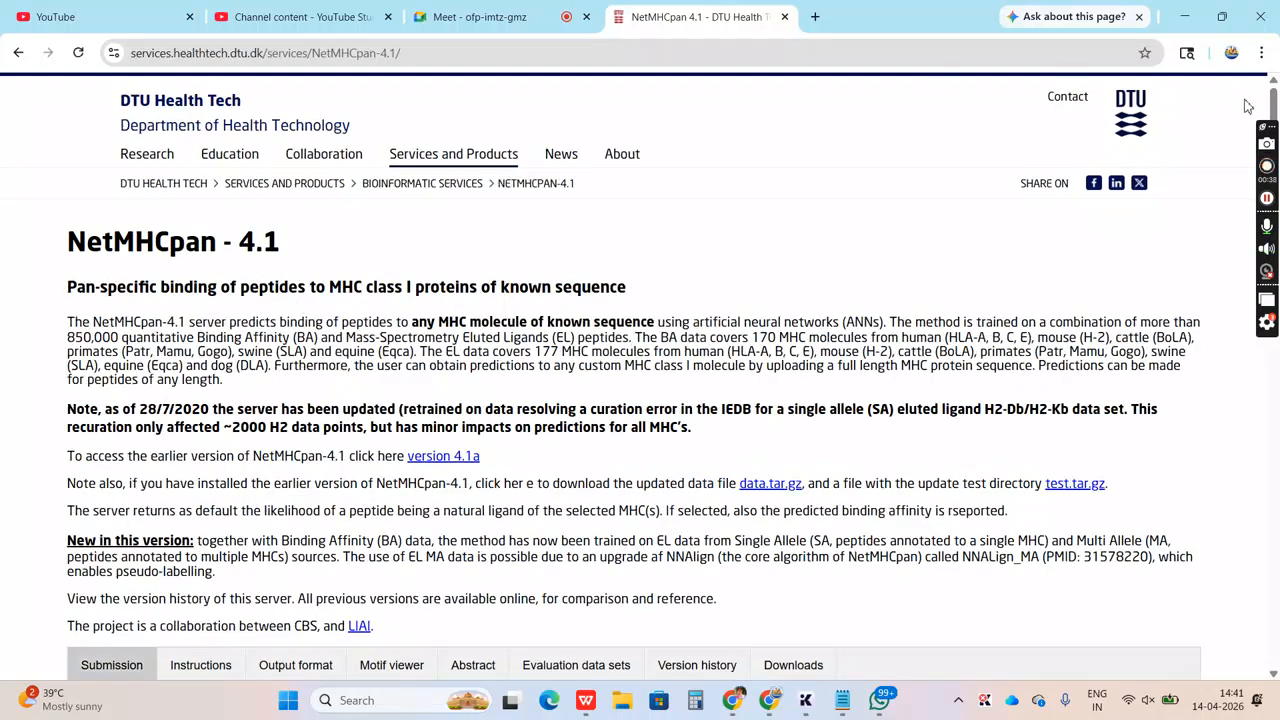
Open the FASTA example linked from the submission form and copy the seq2 entry with its header
scroll(1274, 108, "down", 1)
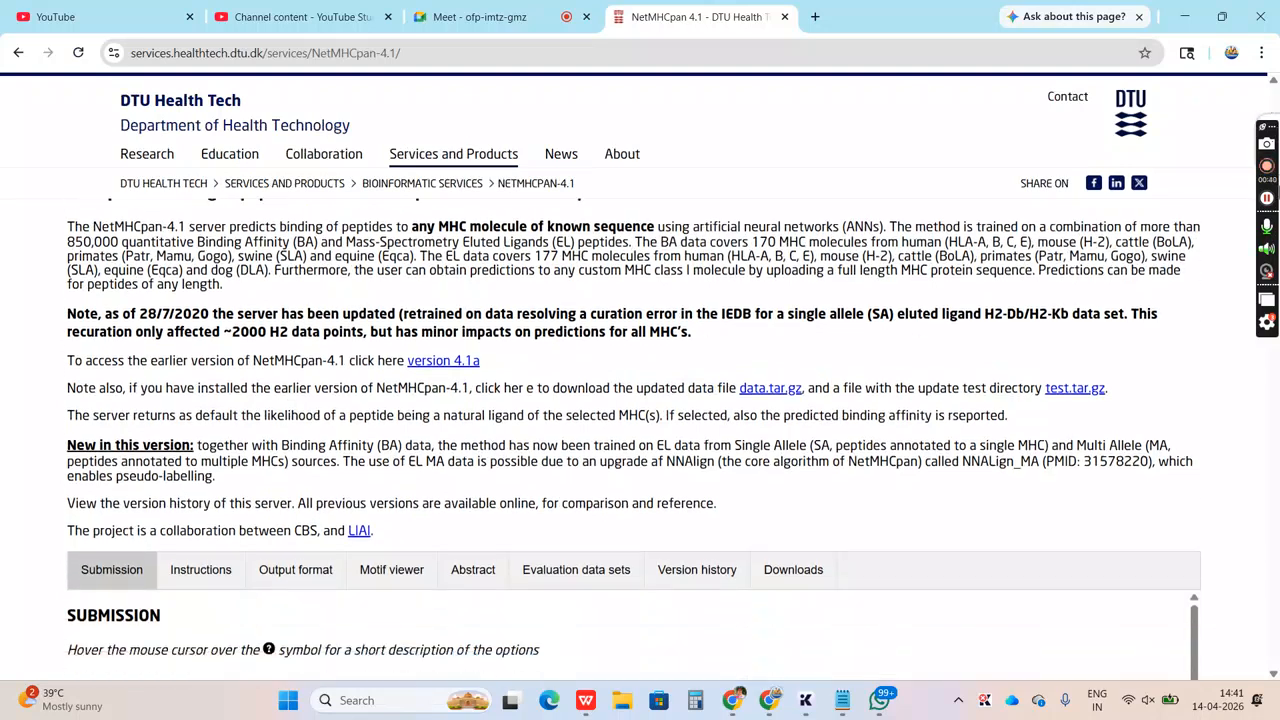
scroll(1274, 352, "down", 2)
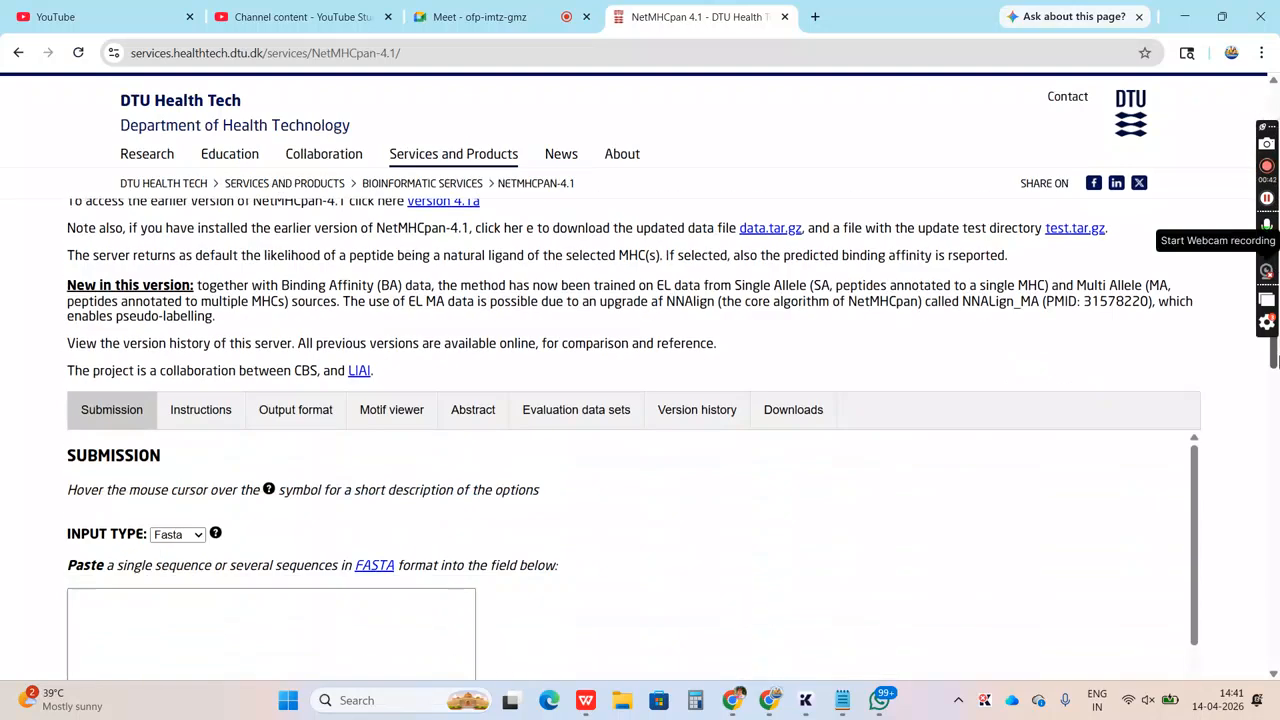
left_click_drag(1278, 362, 1275, 422)
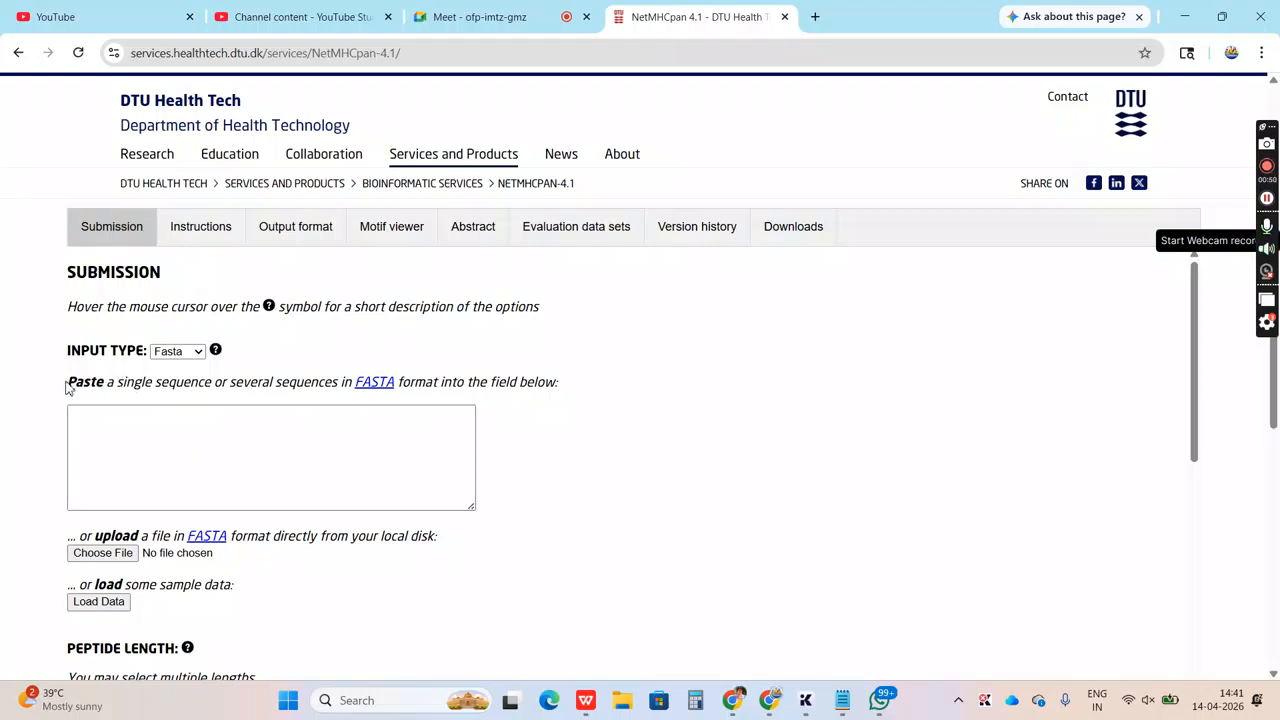
left_click_drag(67, 385, 126, 387)
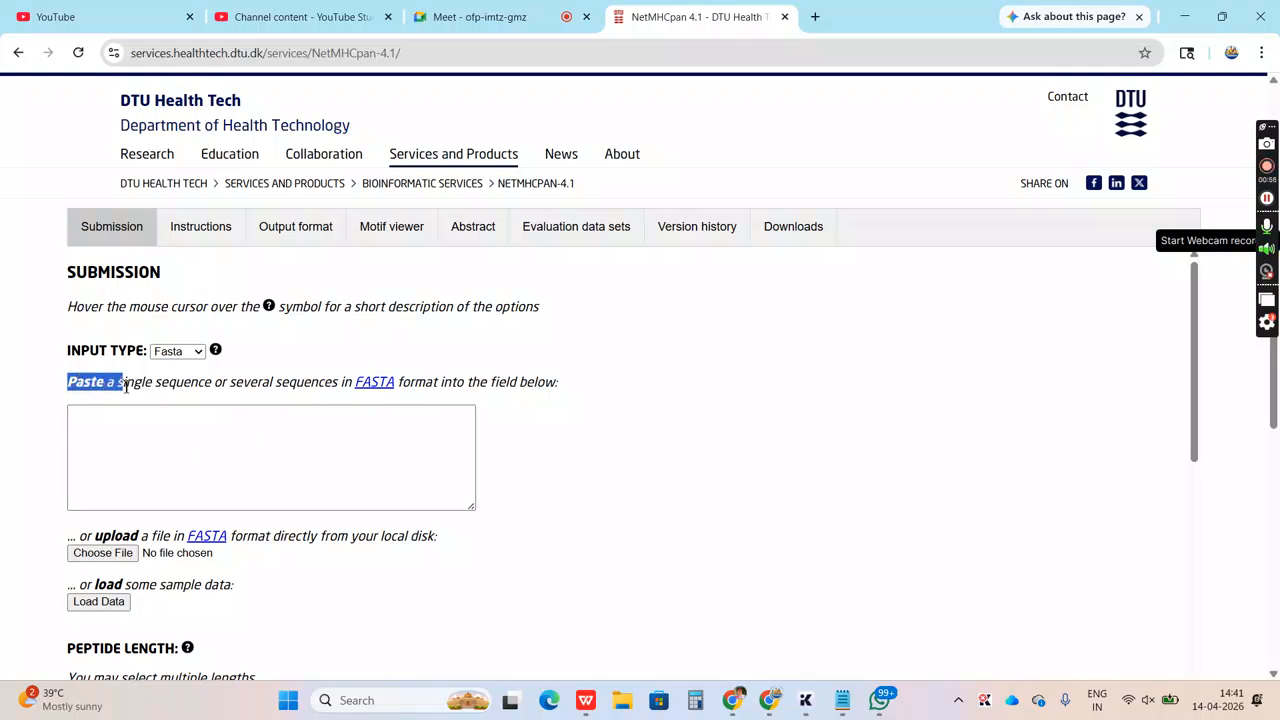
left_click_drag(126, 387, 418, 391)
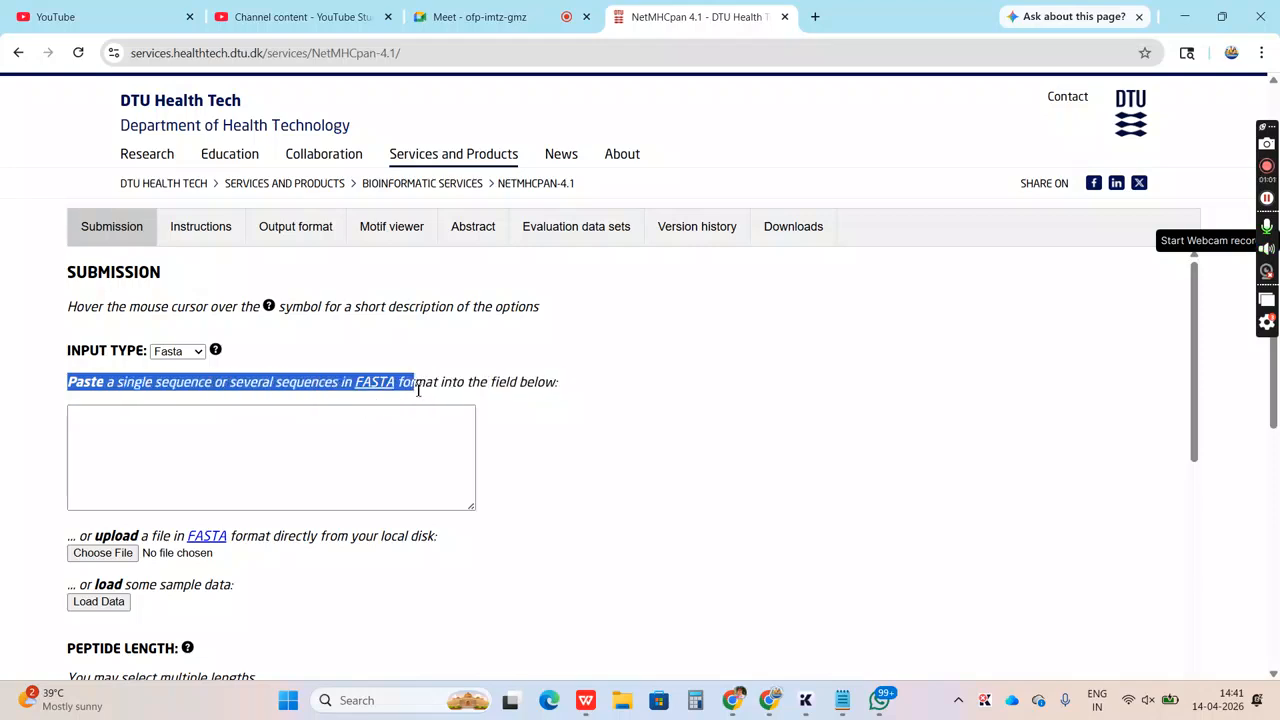
left_click(690, 483)
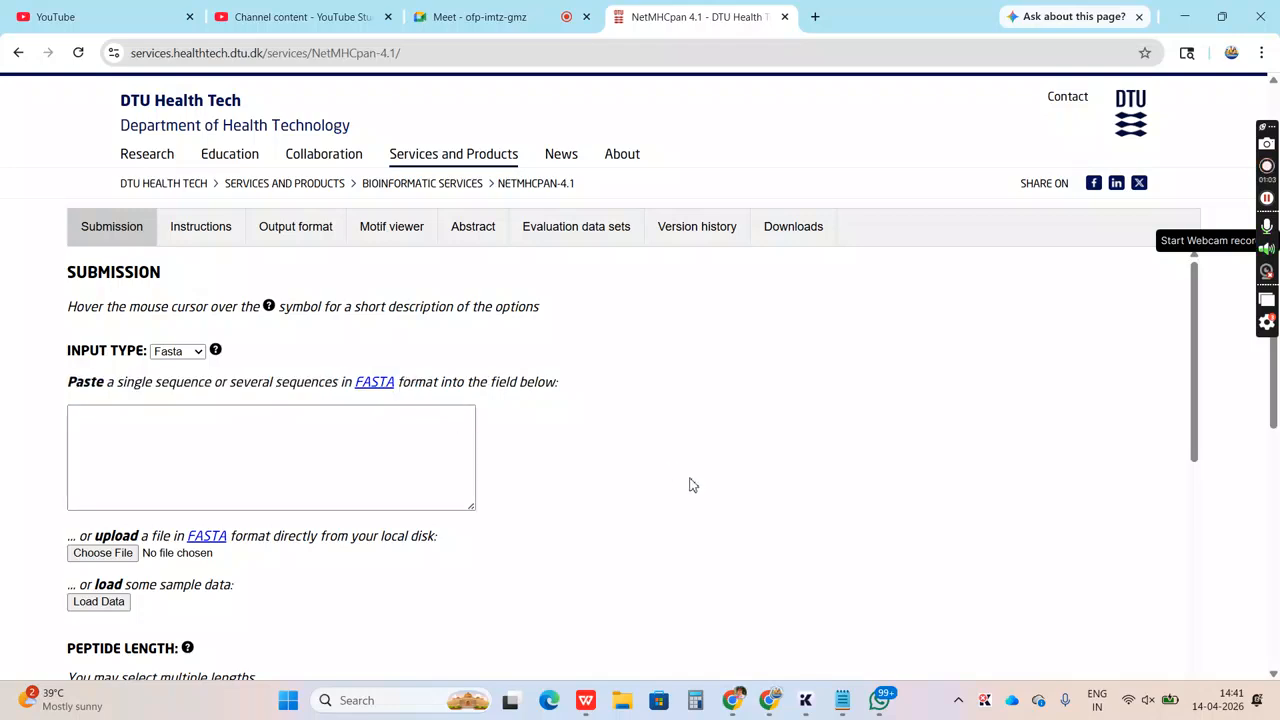
left_click(380, 388)
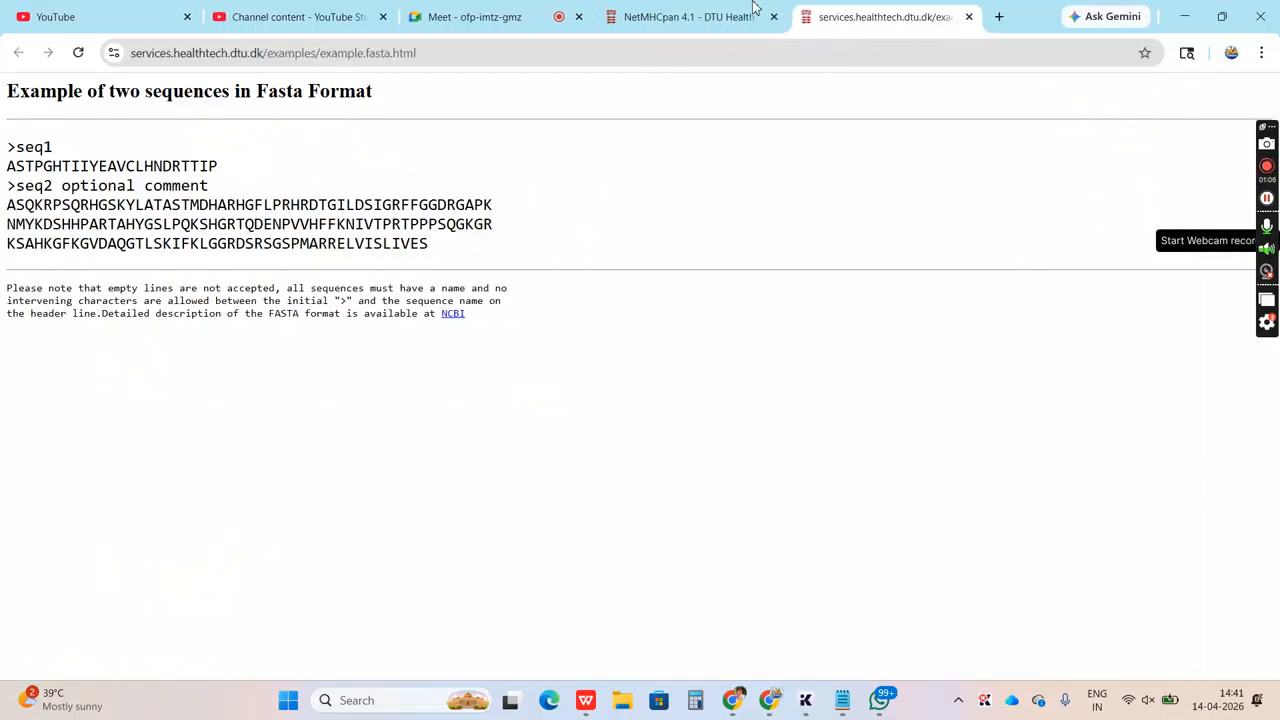
left_click_drag(437, 245, 3, 188)
key("ctrl+c")
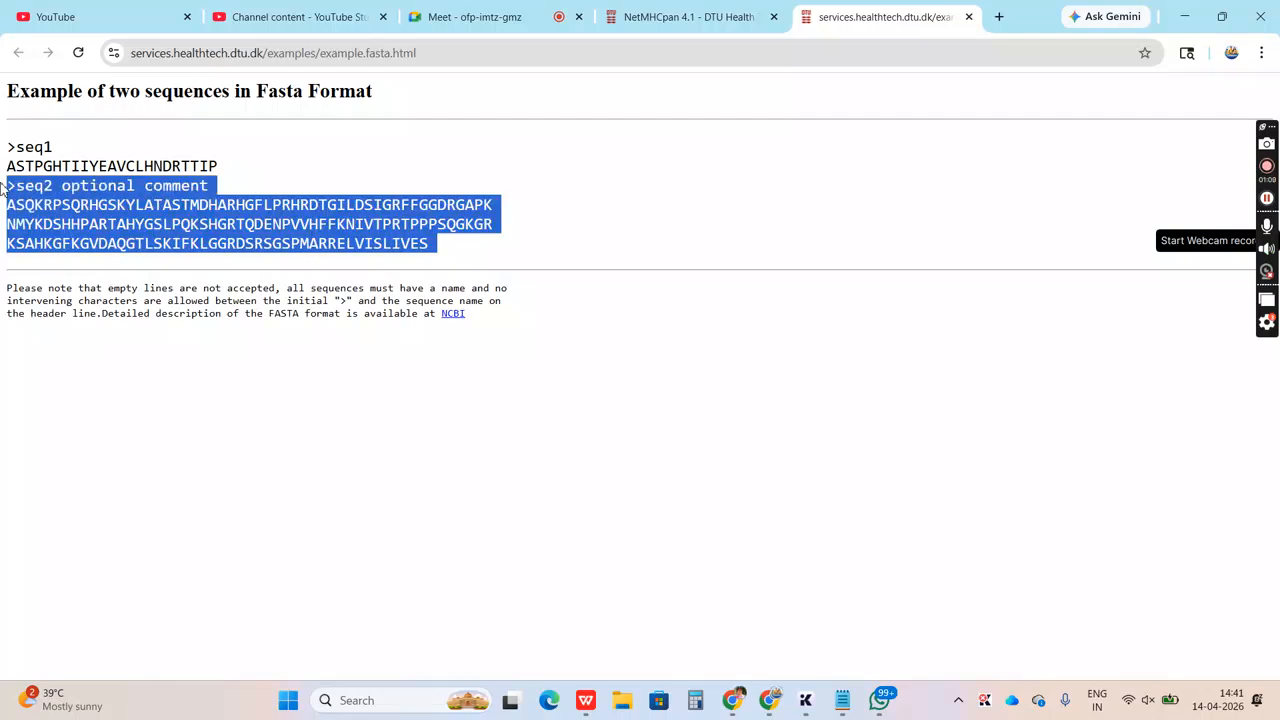
Paste the copied sequence into the NetMHCpan submission form and shorten its header to ">seq"
left_click(624, 16)
left_click(106, 438)
key("ctrl+v")
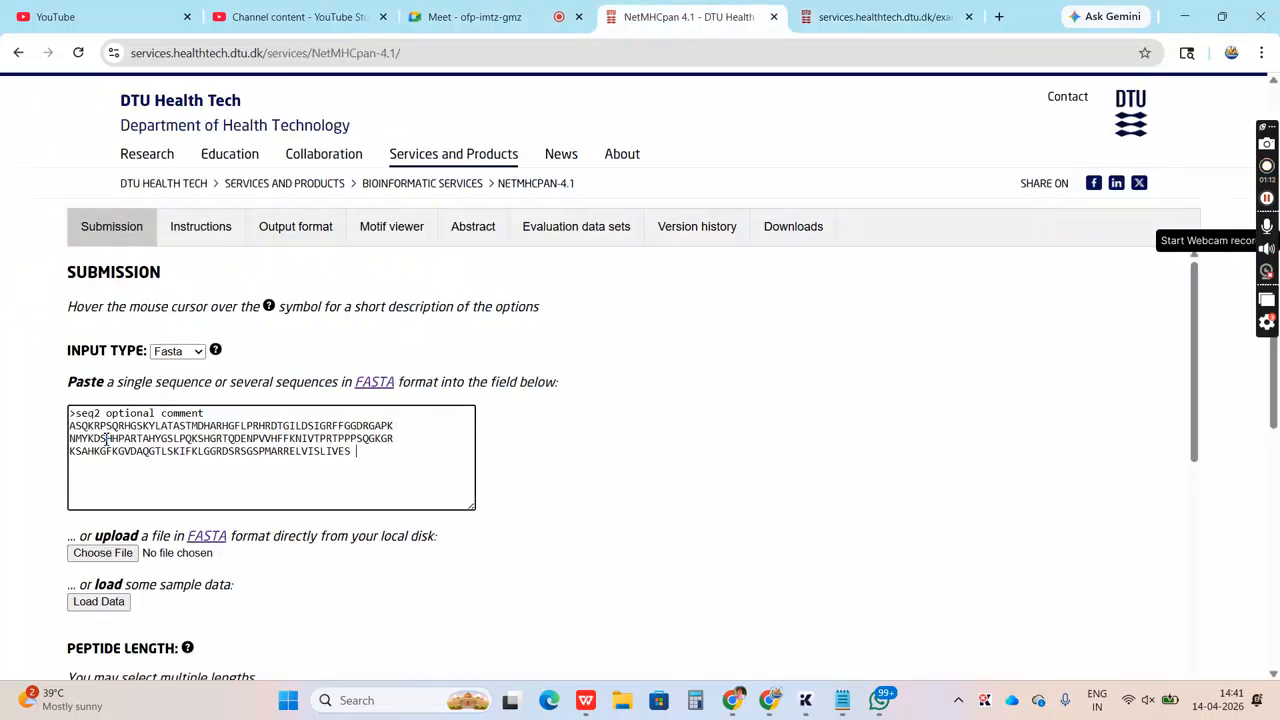
left_click(208, 413)
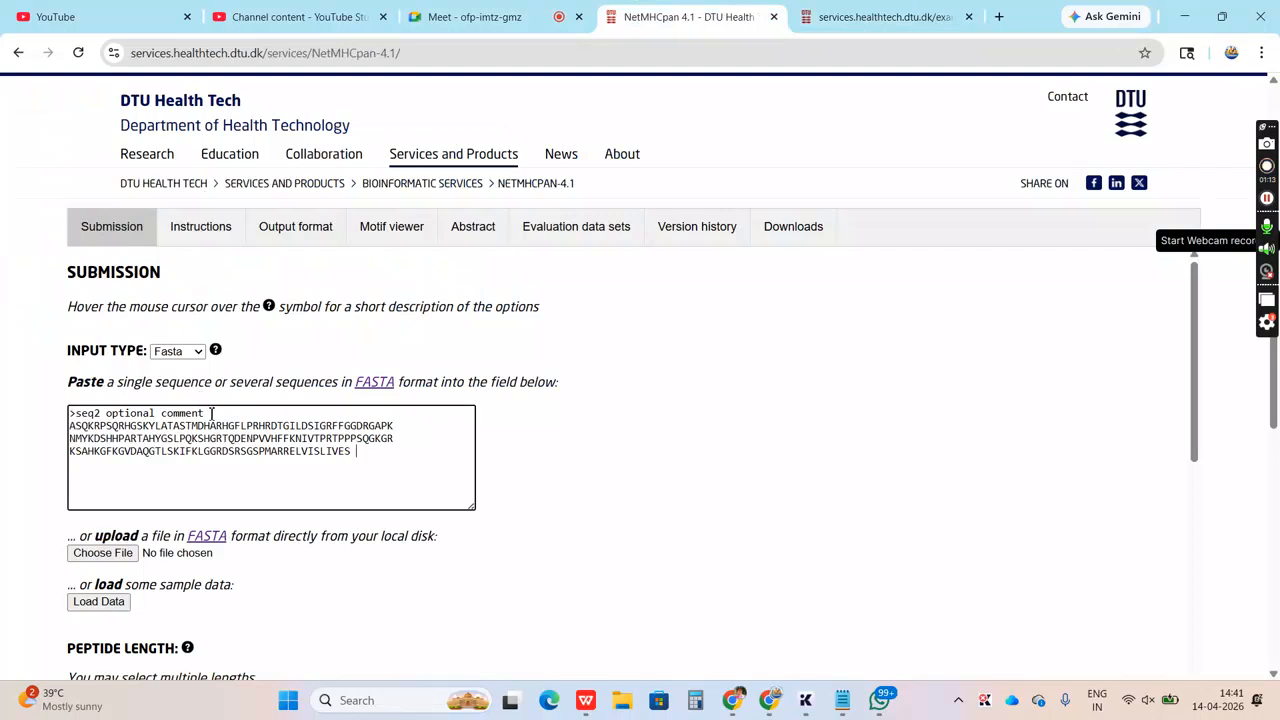
left_click(95, 413, "shift")
key("BackSpace")
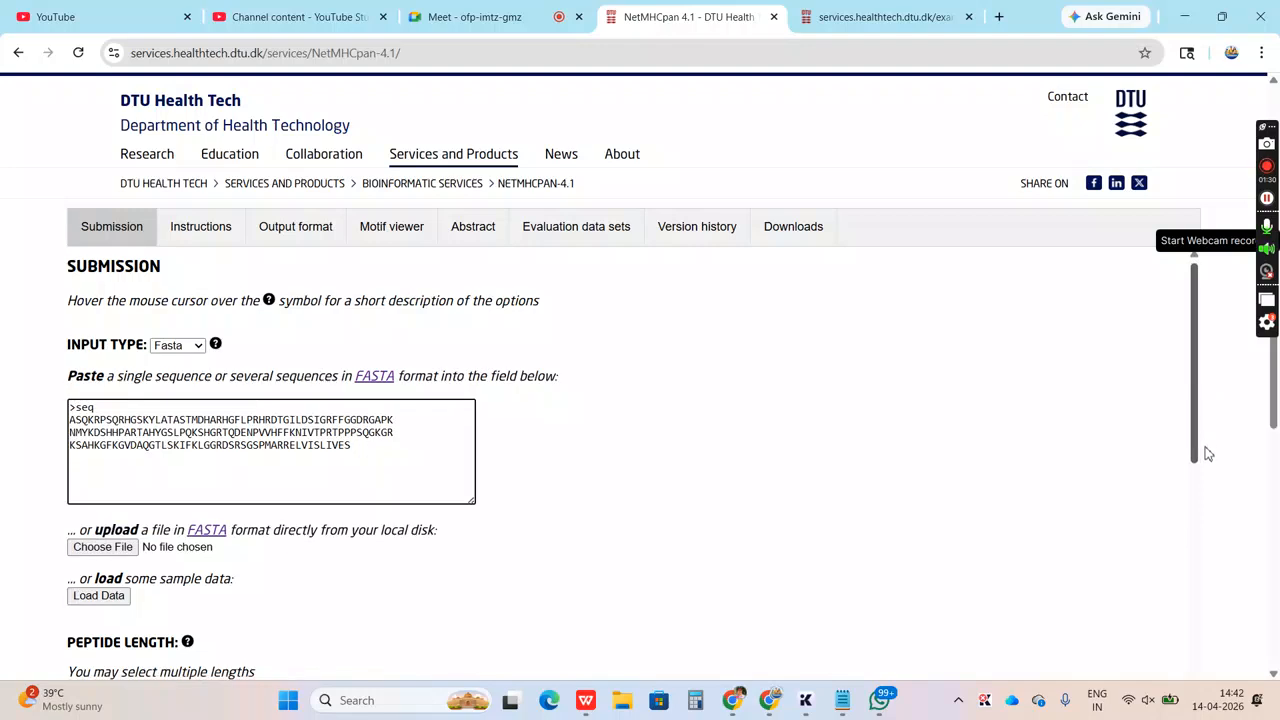
Select all peptide lengths from 8mer to 14mer for the prediction
scroll(1200, 440, "down", 2)
left_click_drag(1195, 433, 1204, 481)
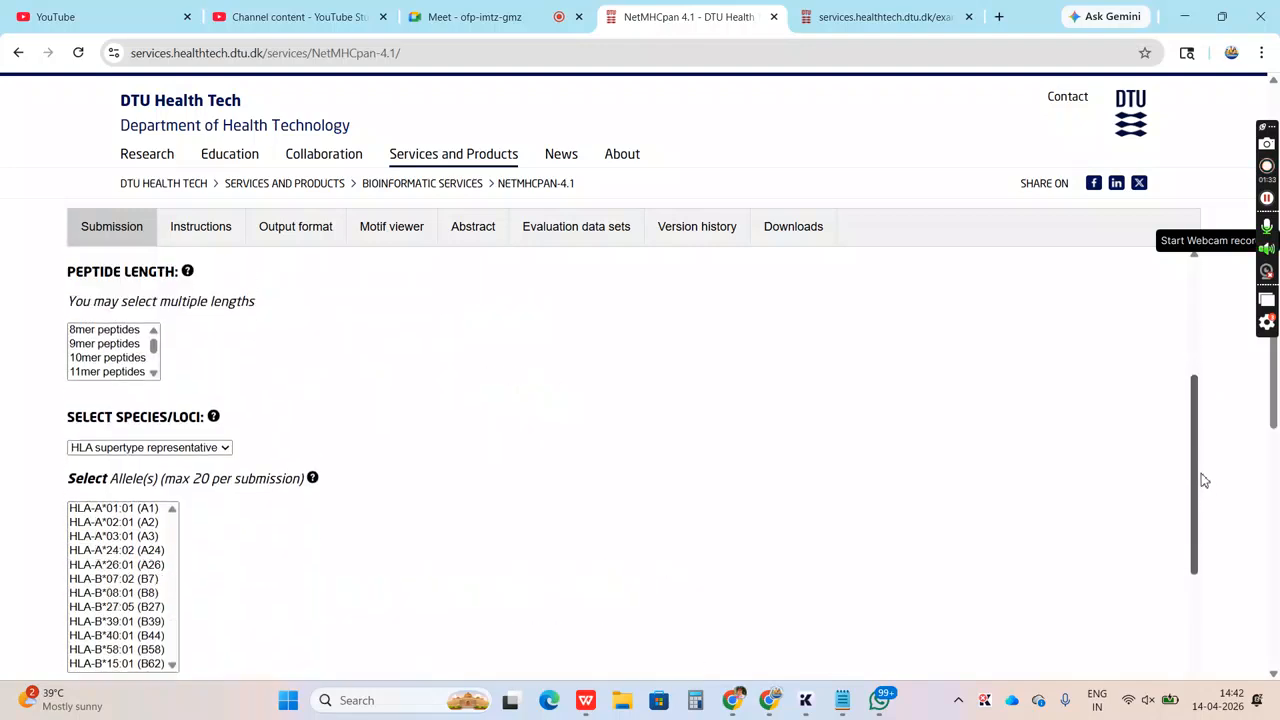
left_click(103, 334)
key("shift+Down")
key("shift+Down")
key("shift+Down")
key("shift+Down")
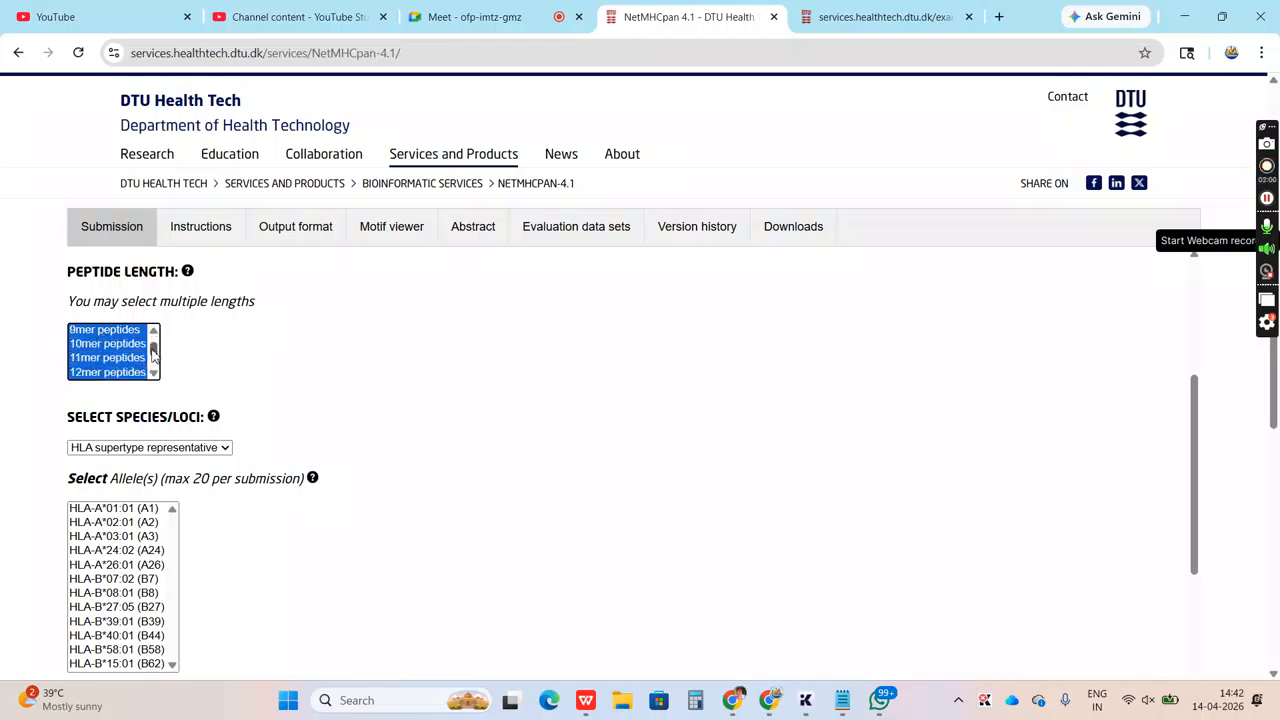
left_click_drag(152, 352, 152, 366)
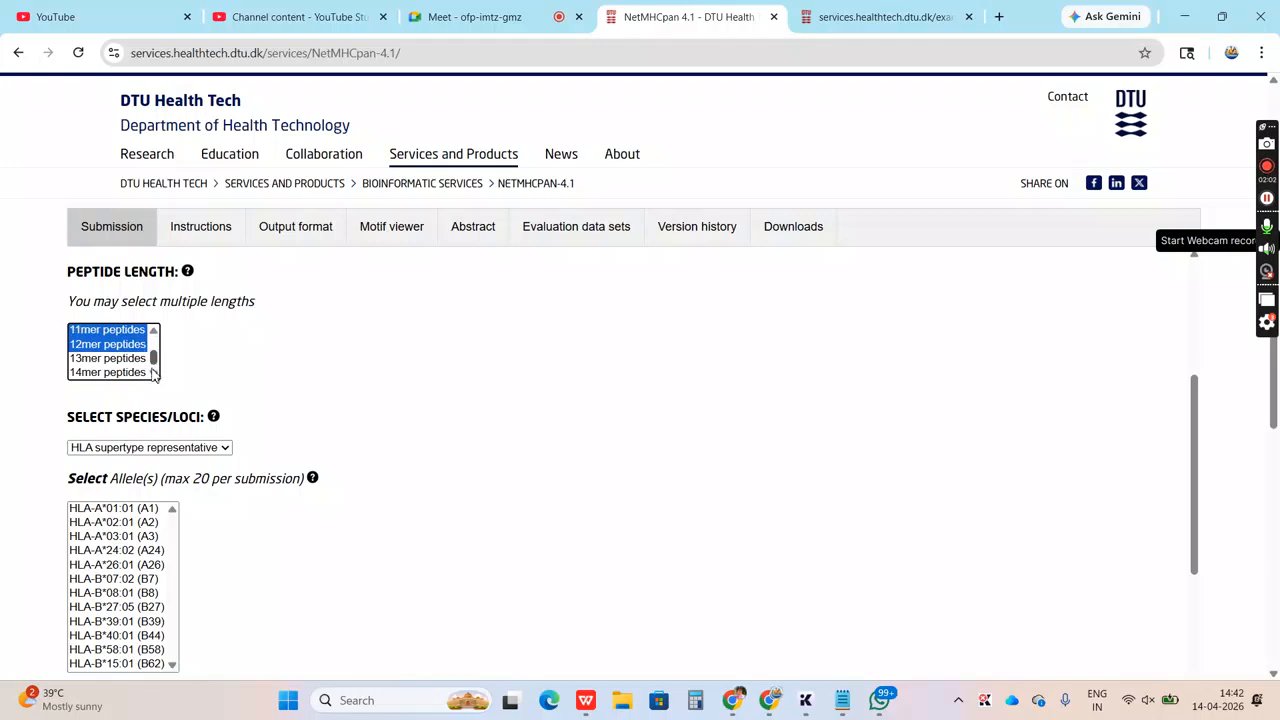
left_click(133, 372, "shift")
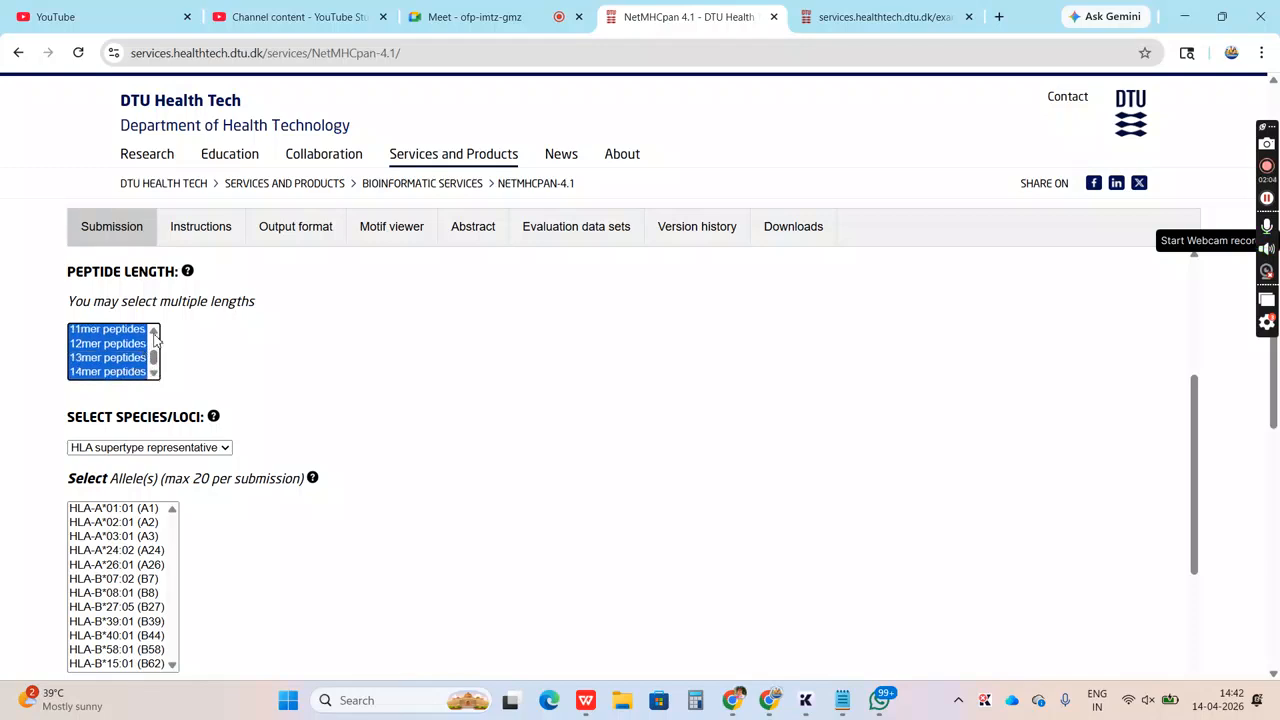
scroll(153, 343, "up", 3)
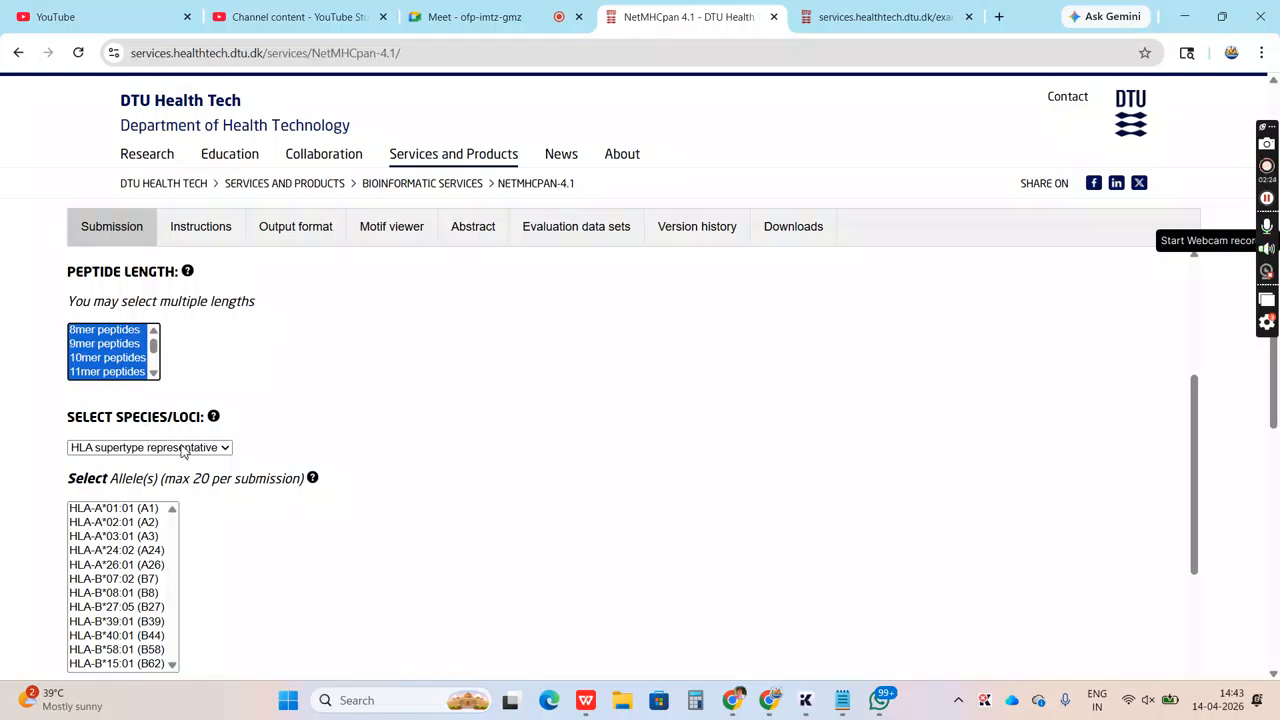
Keep HLA supertype representative as the species/loci and add every listed allele from HLA-A*01:01 to HLA-B*15:01
left_click(184, 452)
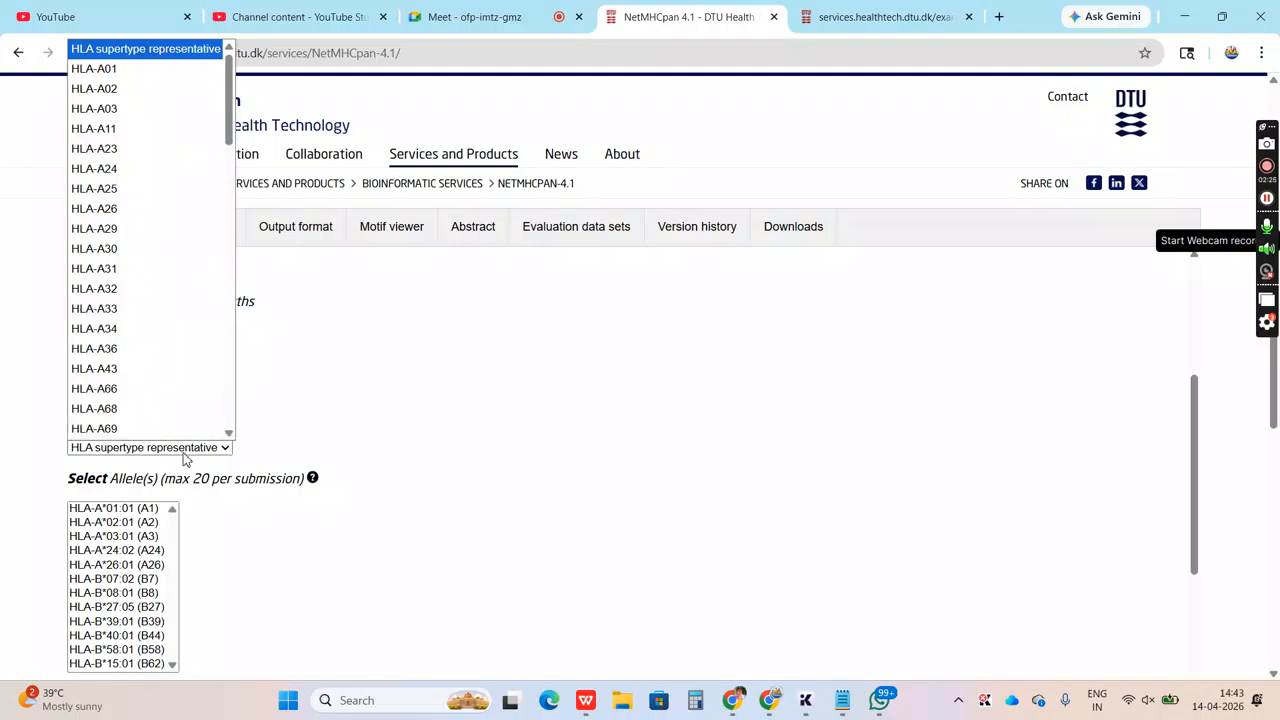
left_click(184, 459)
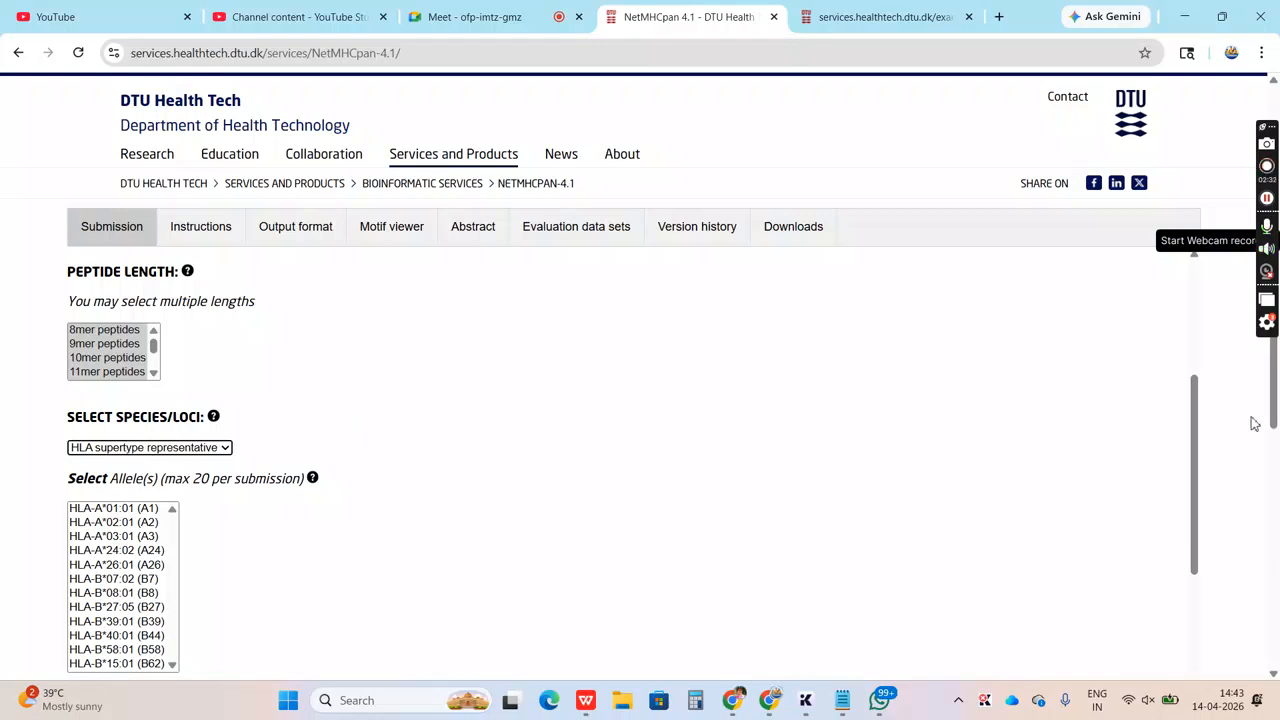
left_click_drag(1197, 426, 1197, 471)
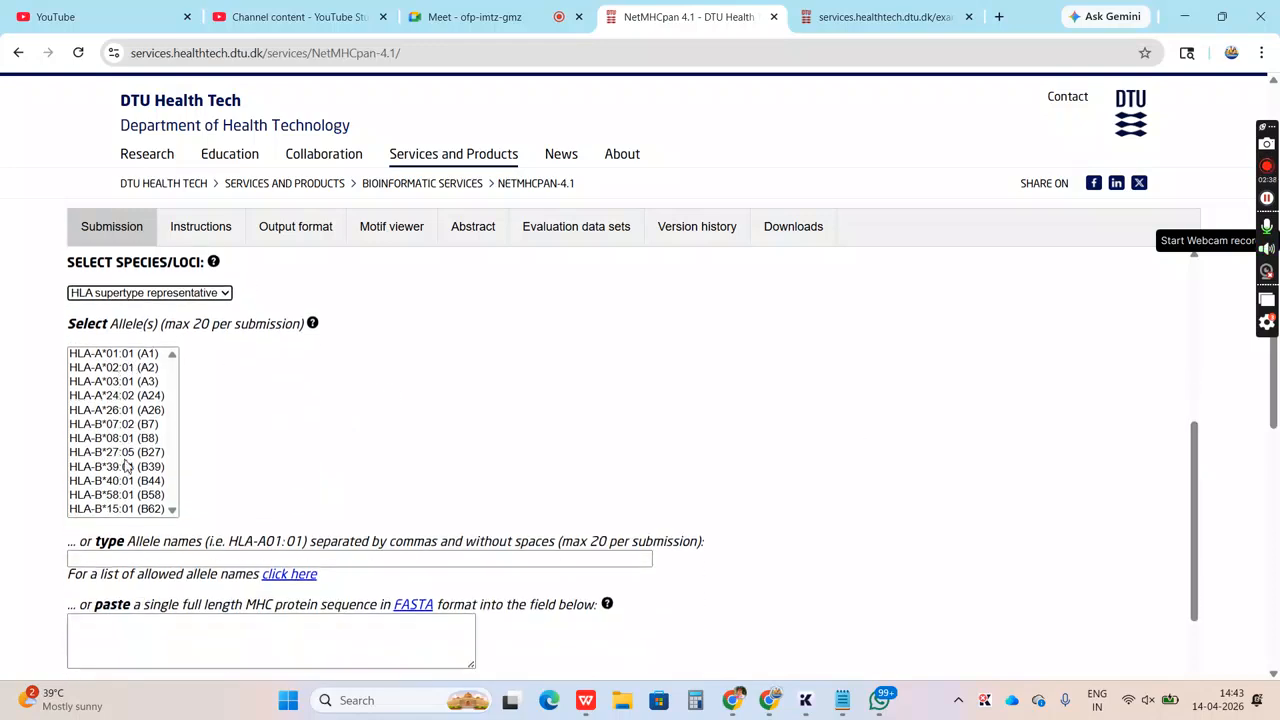
left_click(124, 357)
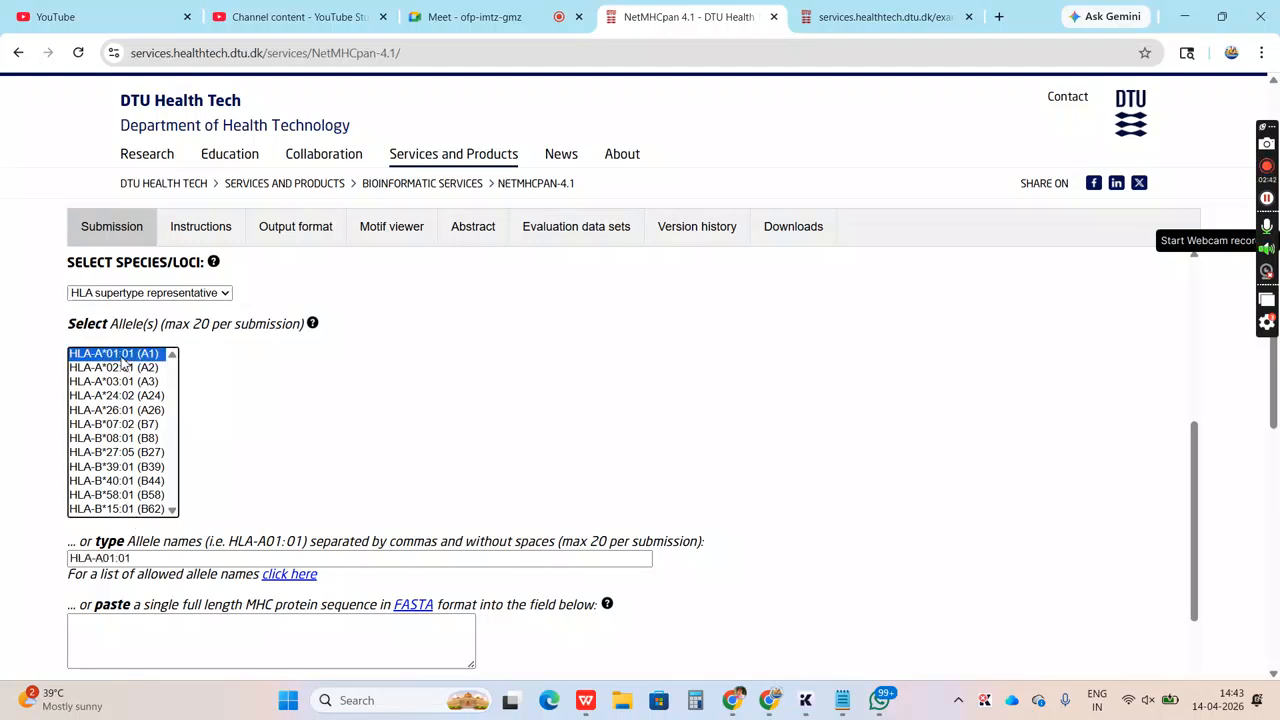
key("Down")
key("Down")
key("Down")
key("Down")
key("Down")
key("Down")
key("Down")
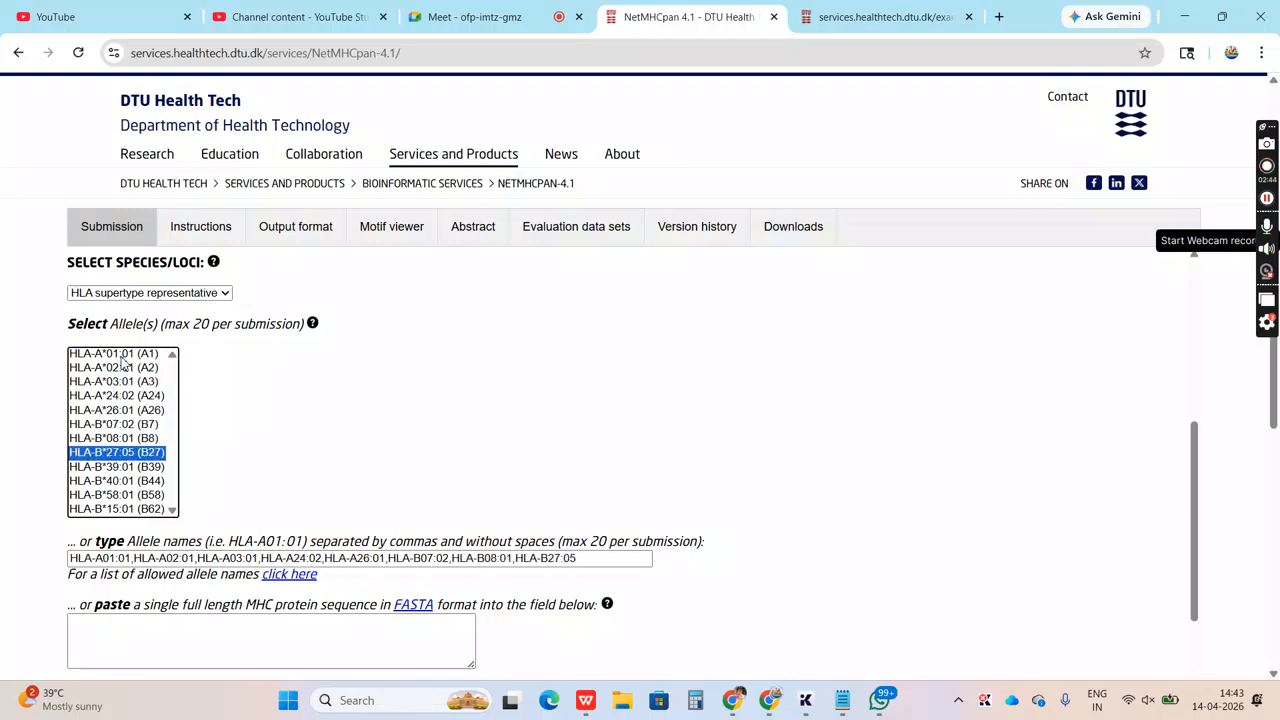
key("Down")
key("Down")
key("Down")
key("Down")
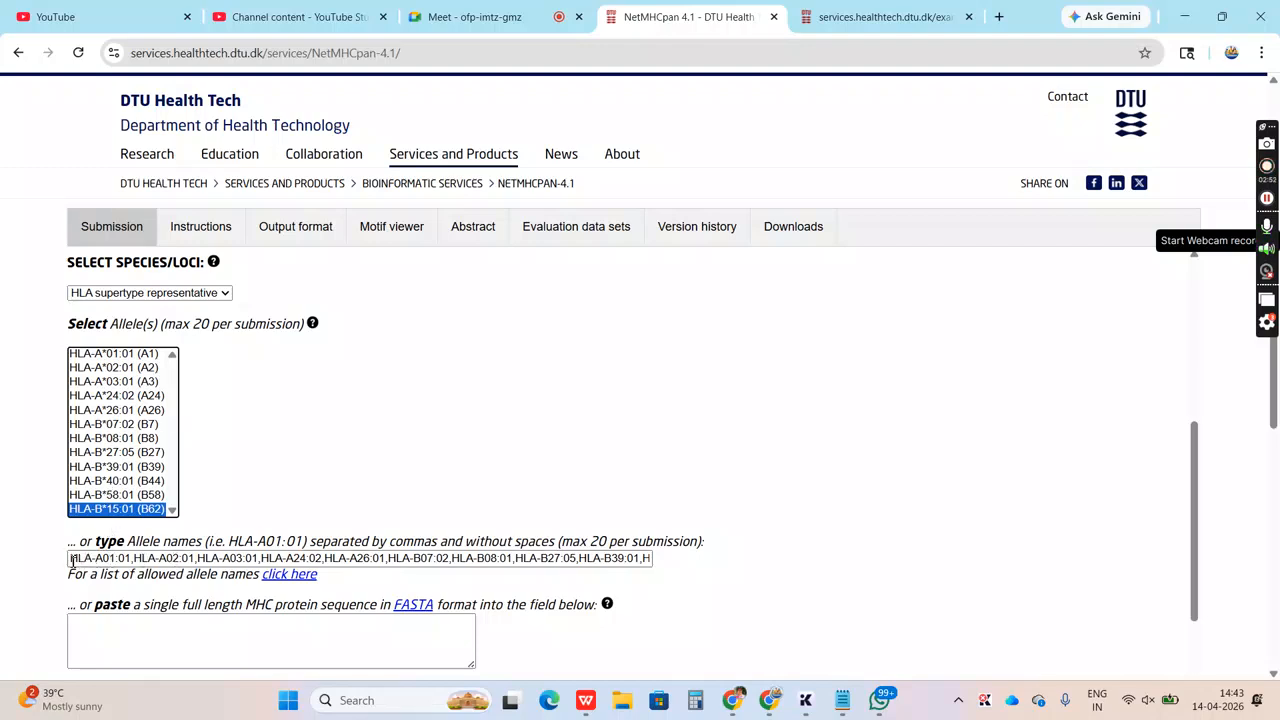
left_click_drag(72, 562, 723, 545)
left_click(734, 548)
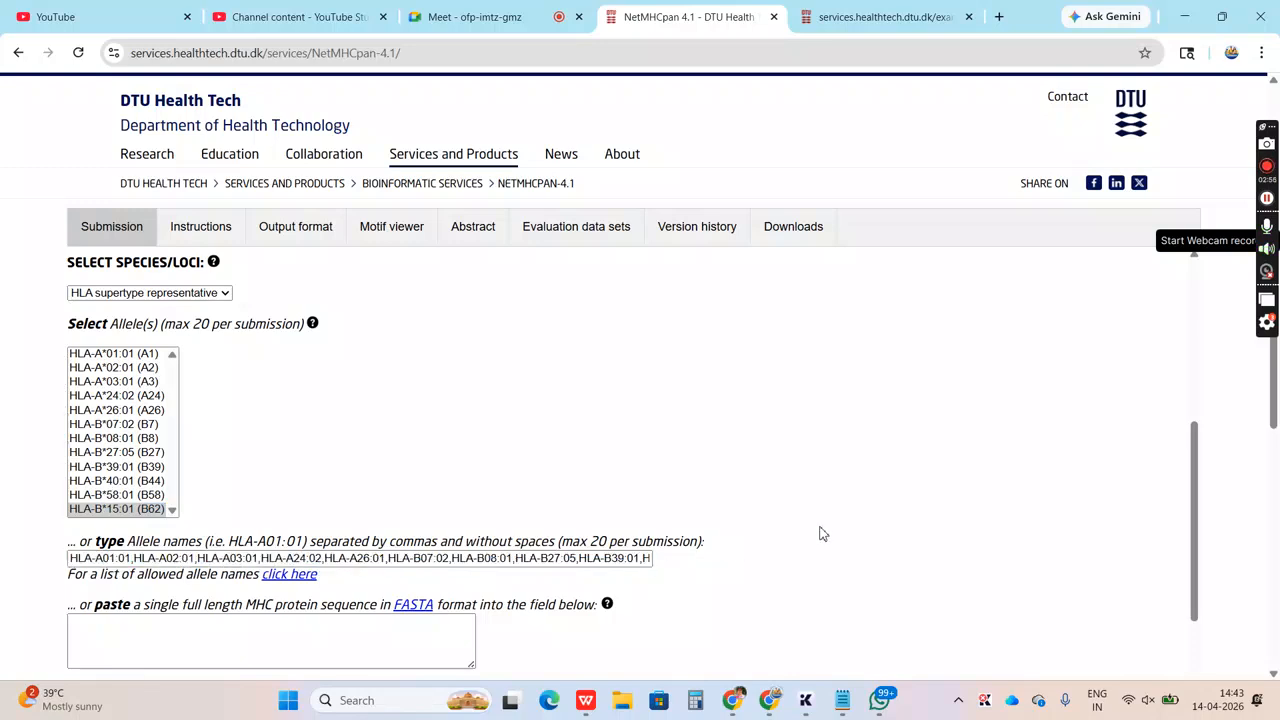
Include BA predictions, sort by prediction score, and submit the NetMHCpan job
left_click_drag(1196, 516, 1202, 622)
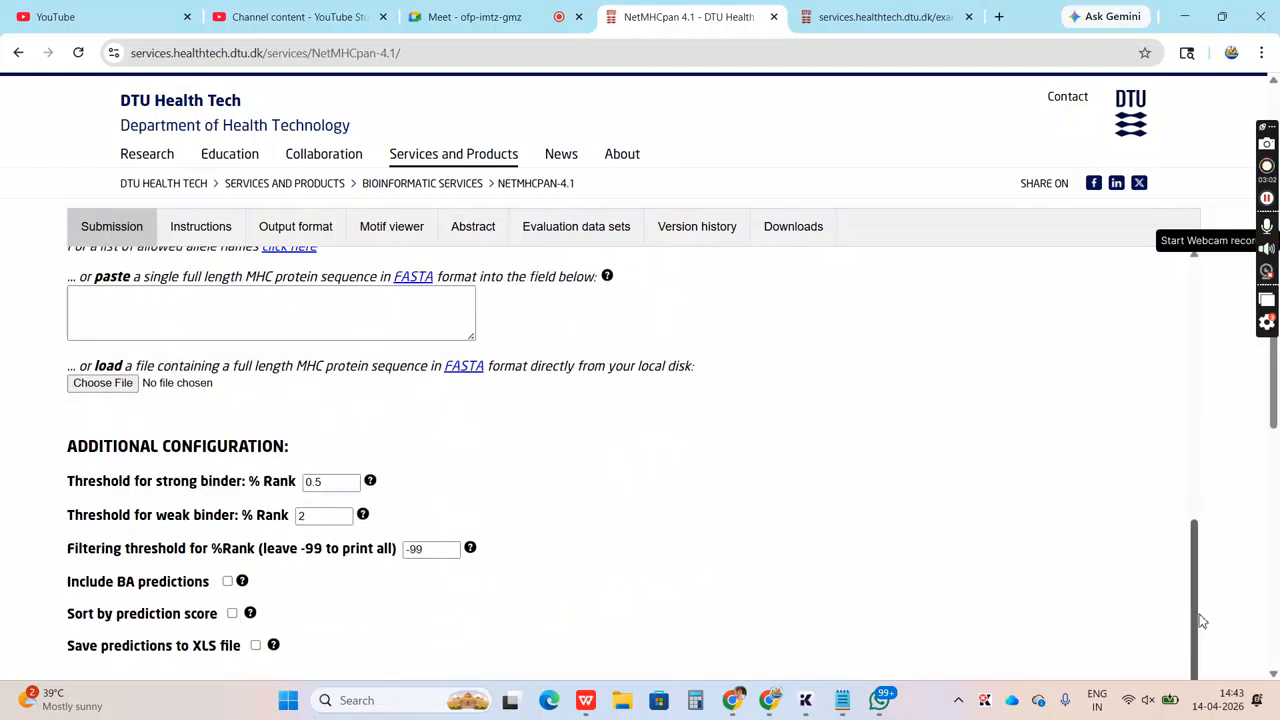
left_click(190, 305)
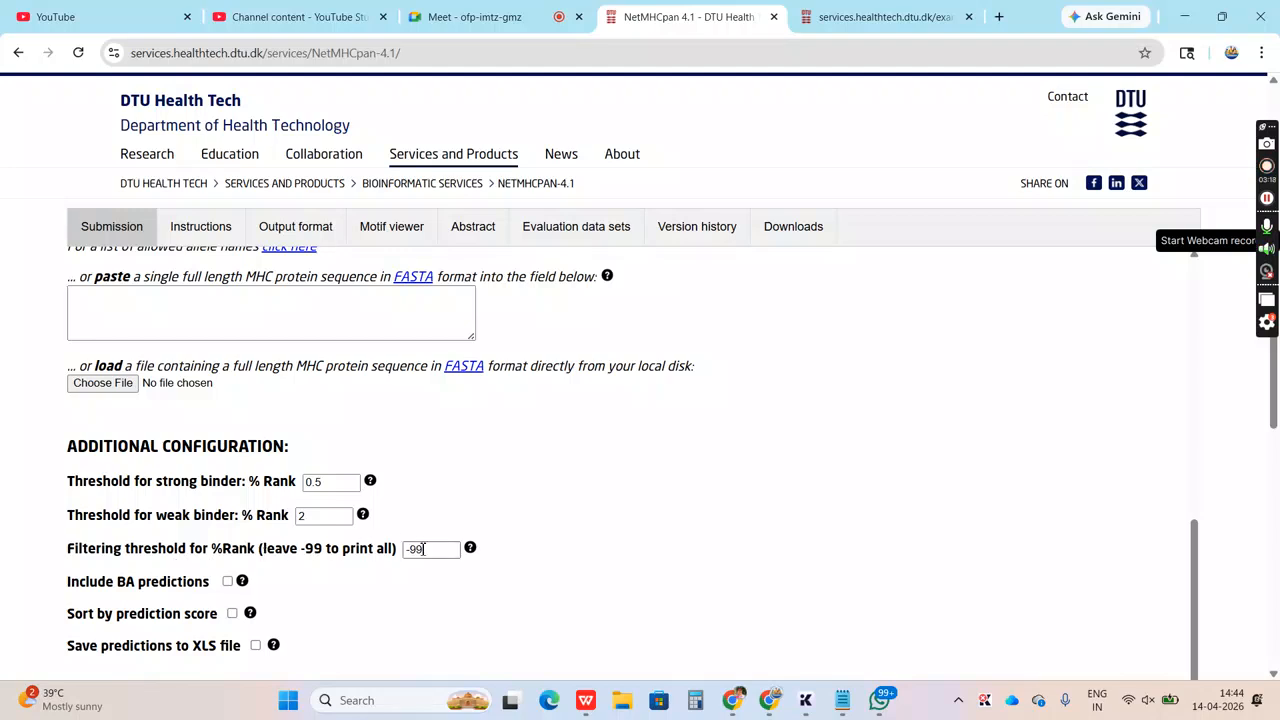
left_click(227, 583)
left_click(232, 614)
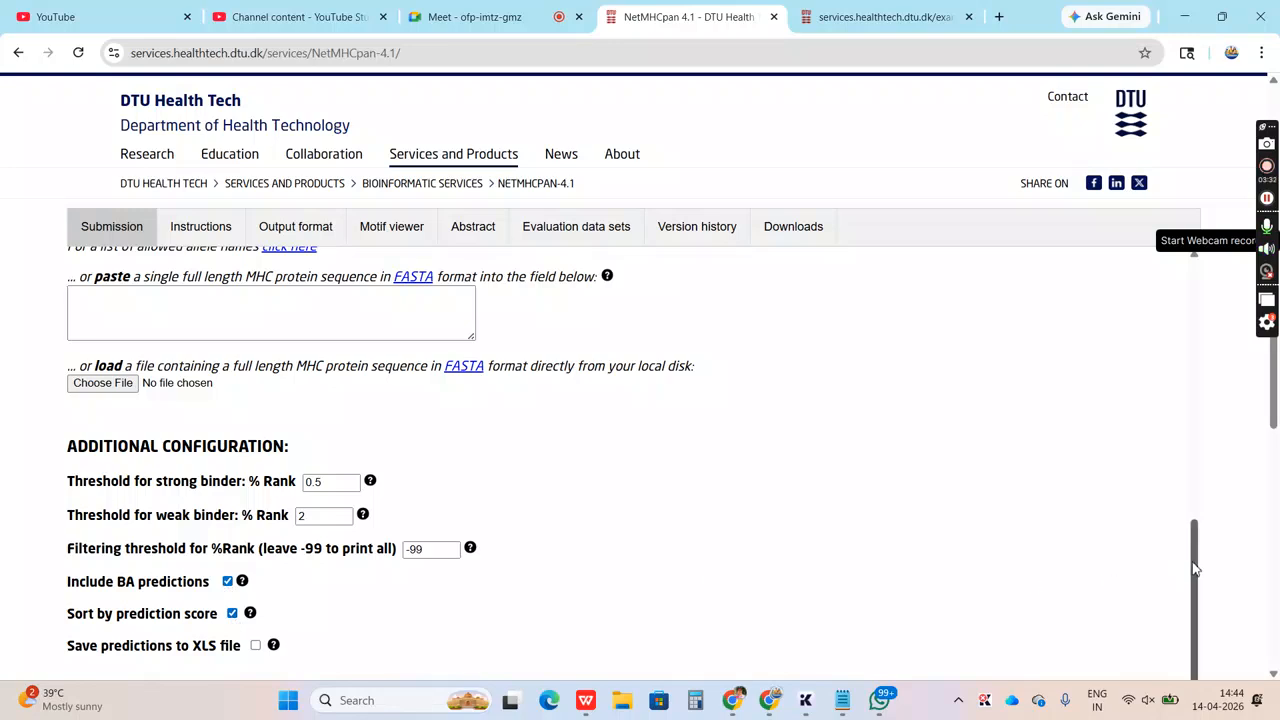
left_click_drag(1194, 568, 1194, 622)
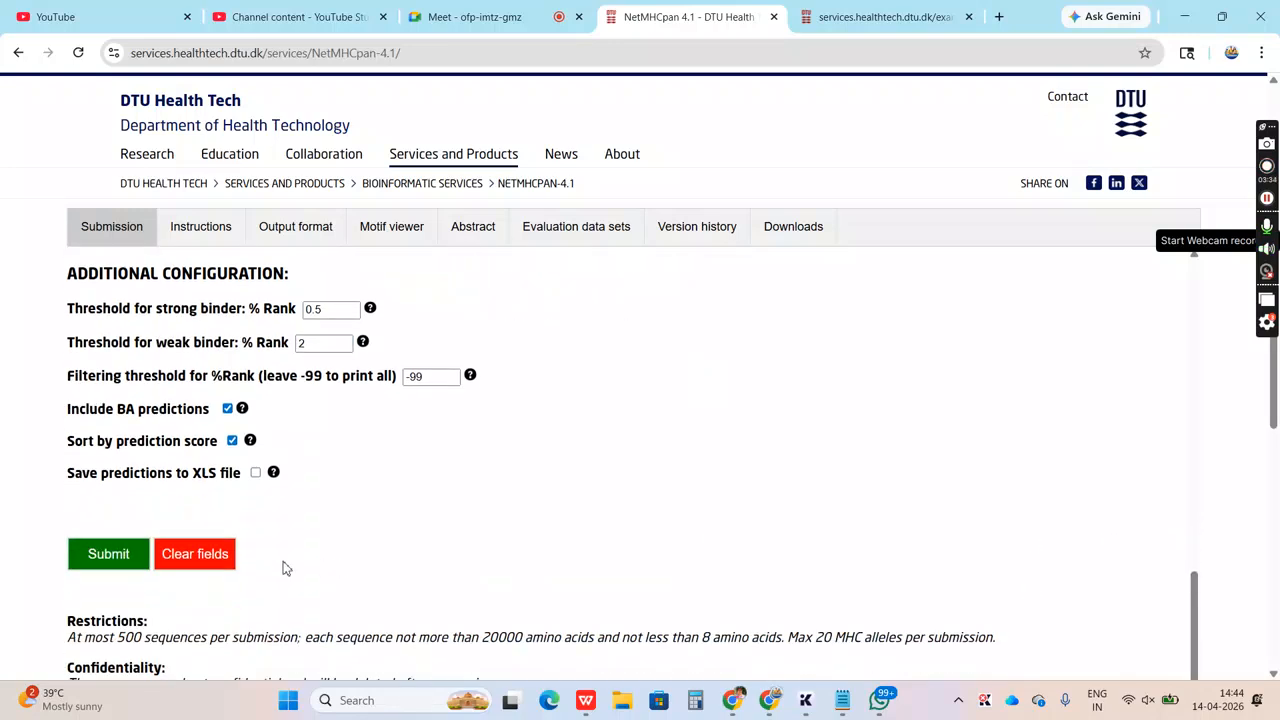
left_click(105, 557)
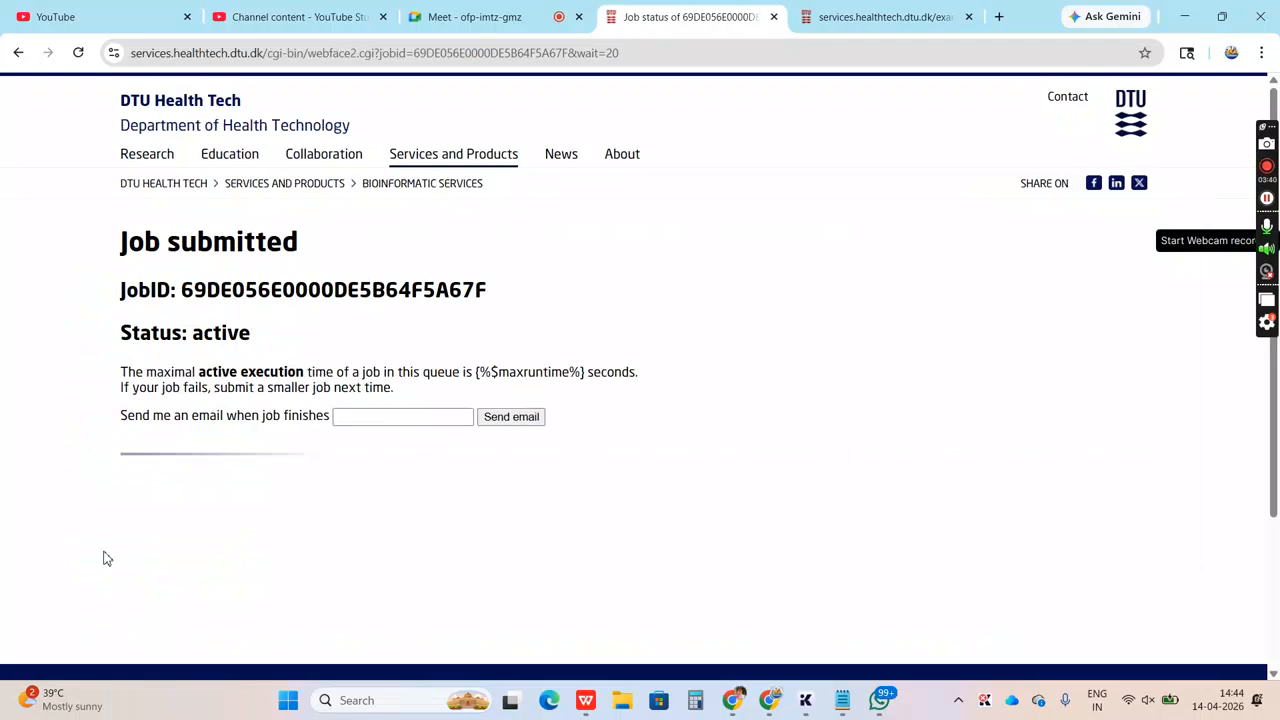
Switch to Notepad to examine the saved NetMHC results for the Yellow-related salivary protein, and return to the browser
key("alt+Tab")
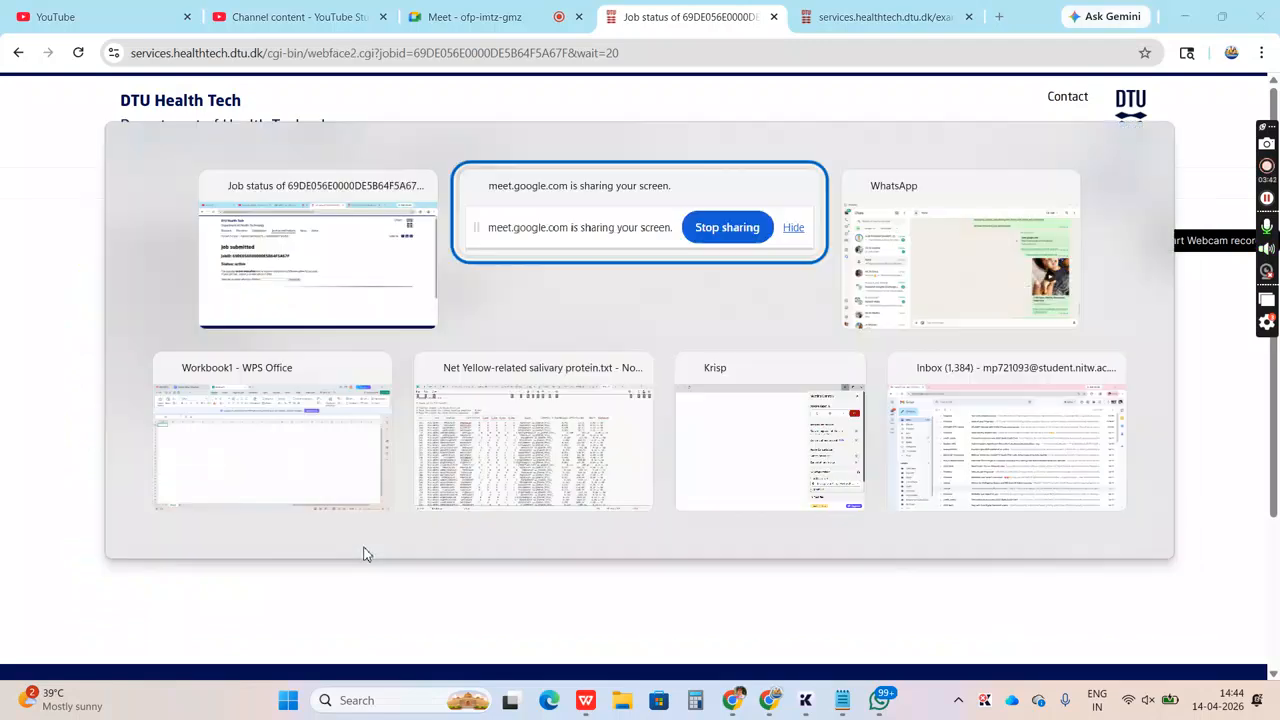
key("Tab")
key("Tab")
key("Tab")
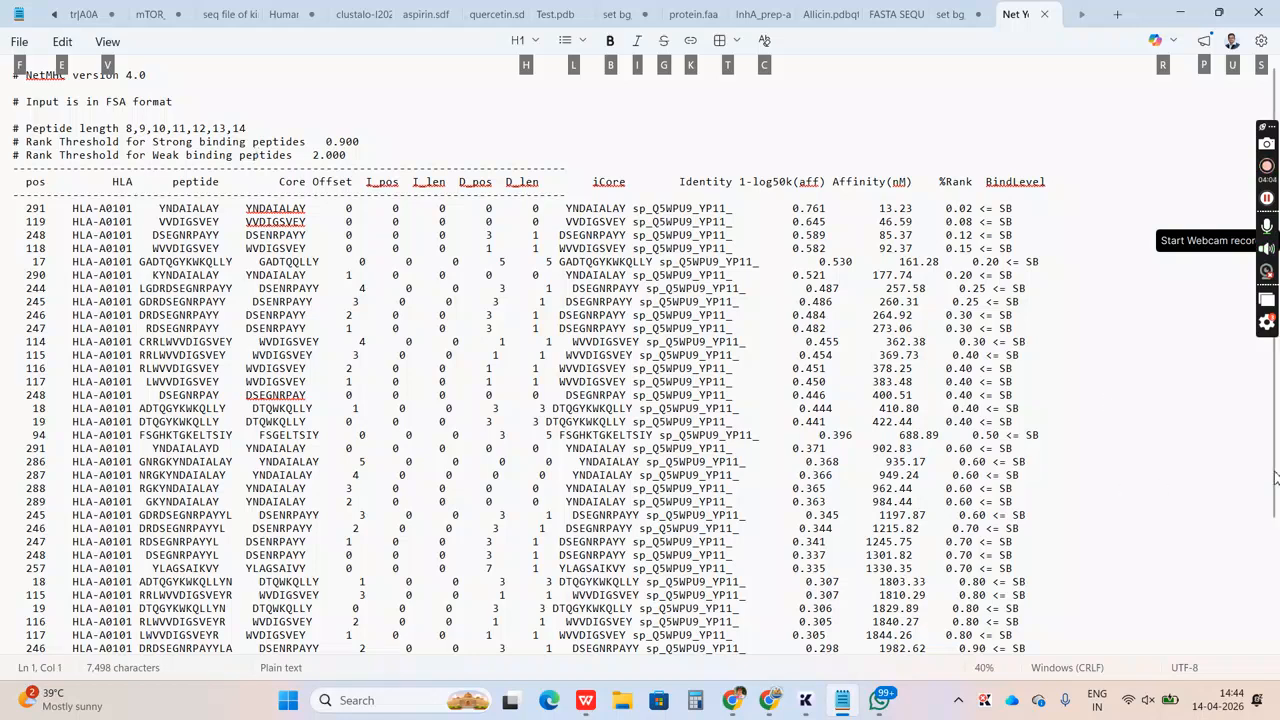
scroll(1276, 648, "down", 4)
left_click_drag(1276, 640, 1263, 542)
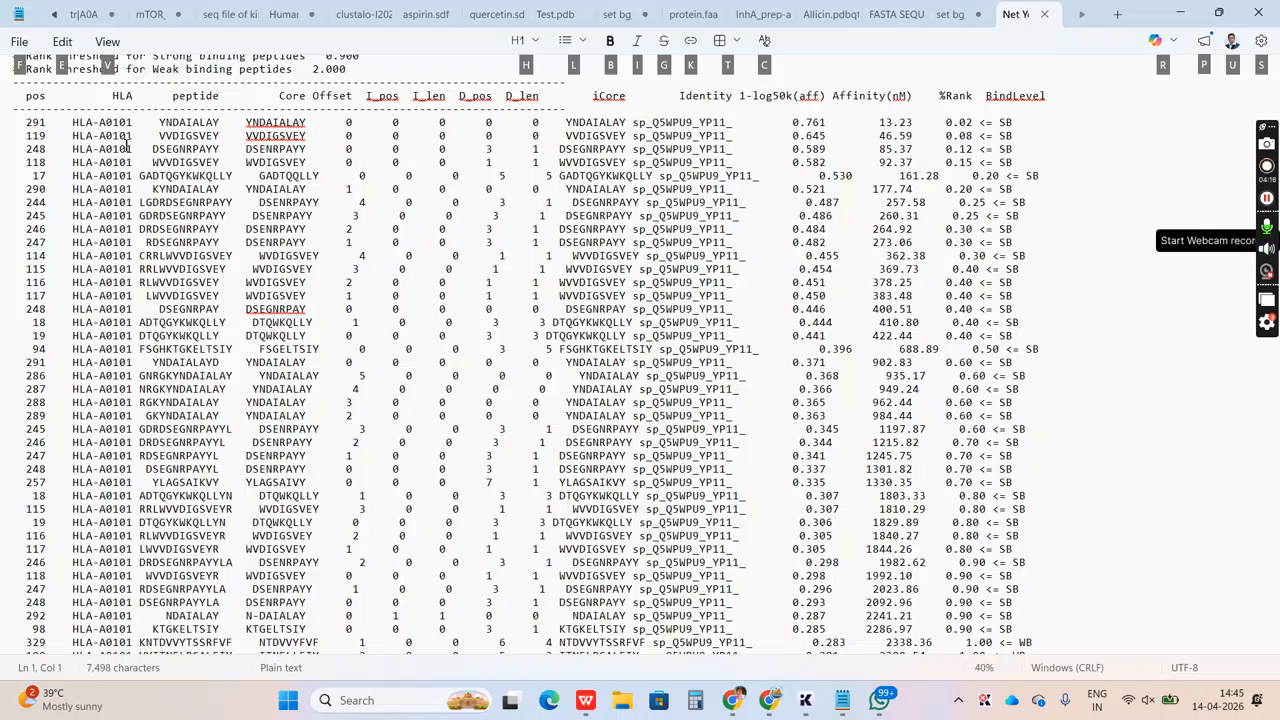
key("alt+Tab")
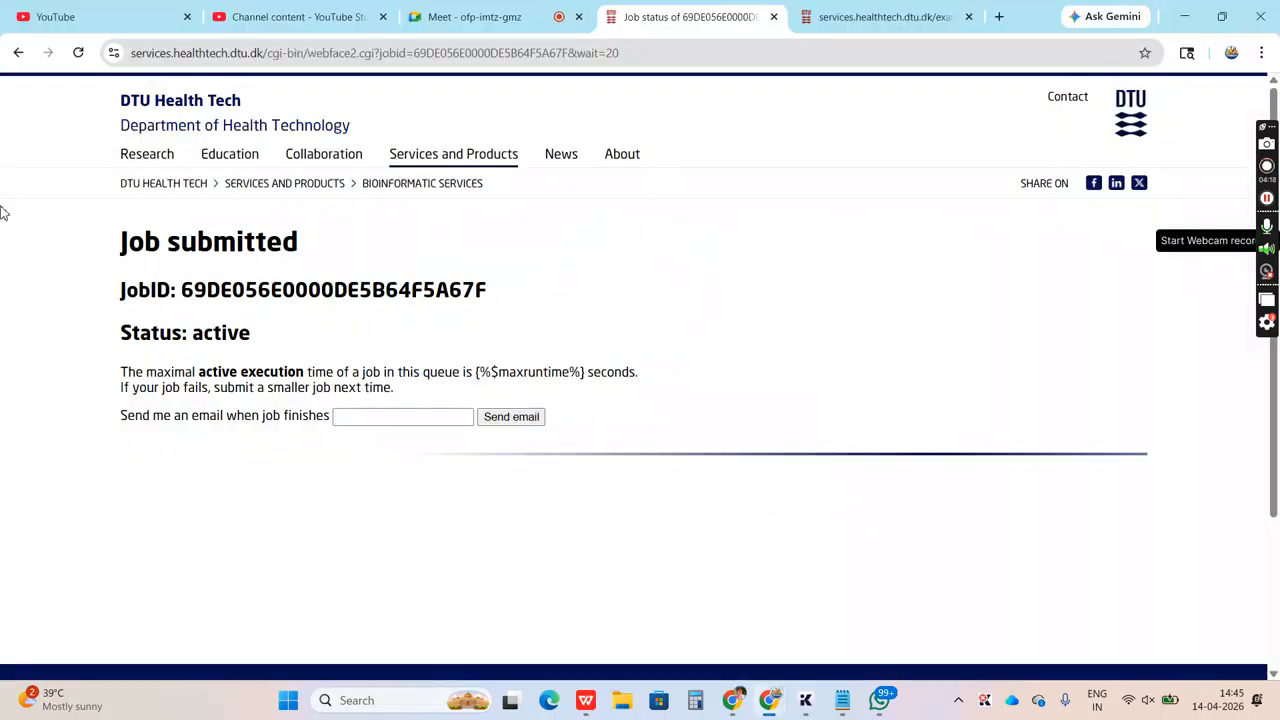
Search the web for "mhc class 1 epitope prediction" in the browser tab holding the FASTA example
left_click(836, 17)
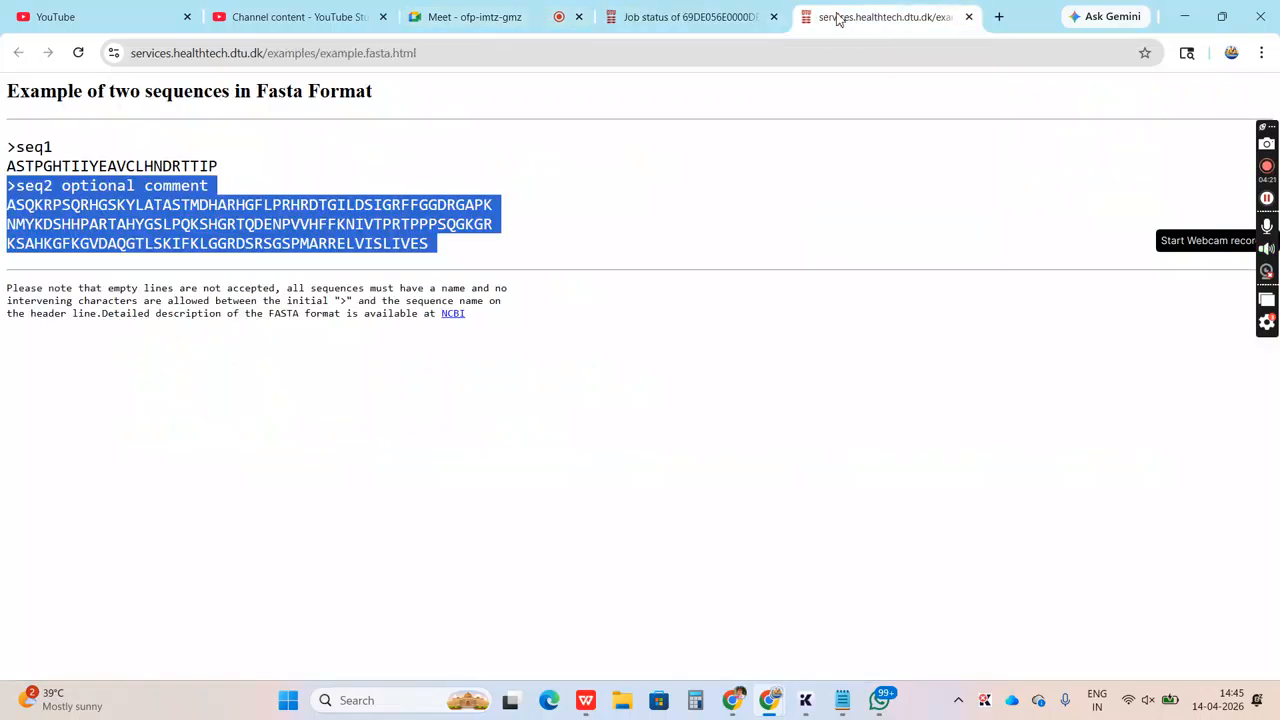
left_click(229, 53)
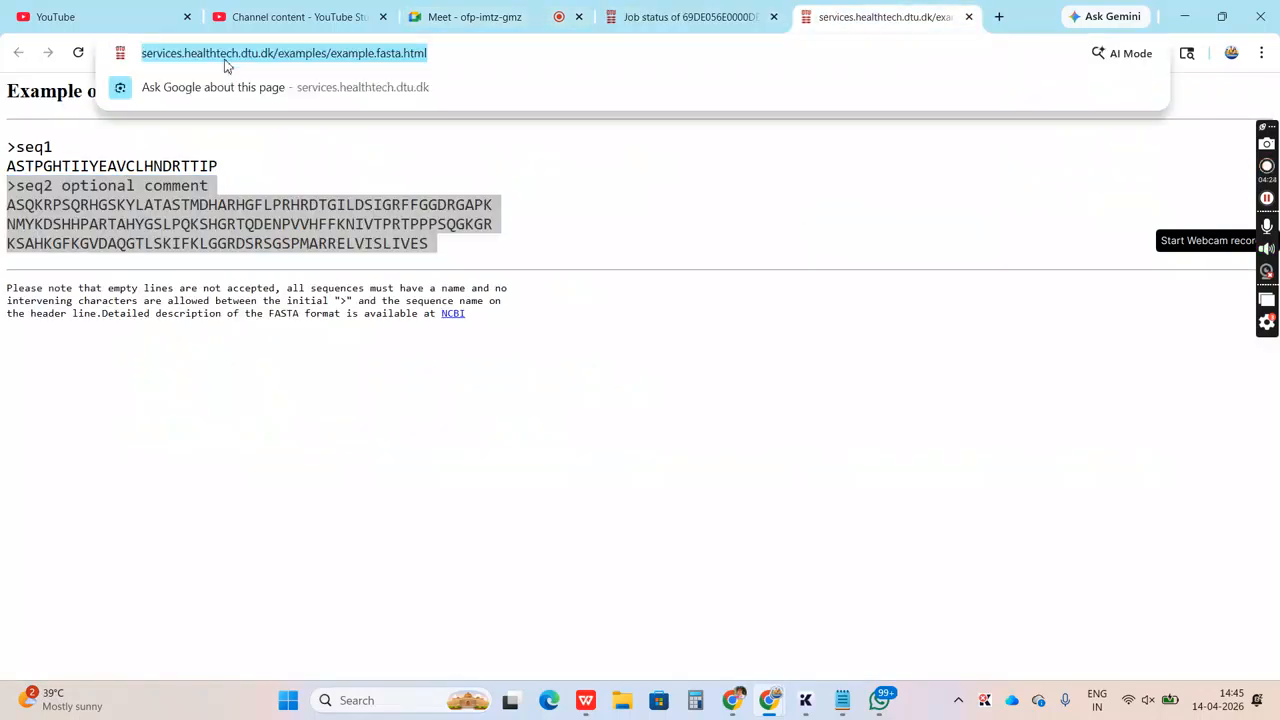
type("MHC")
key("Down")
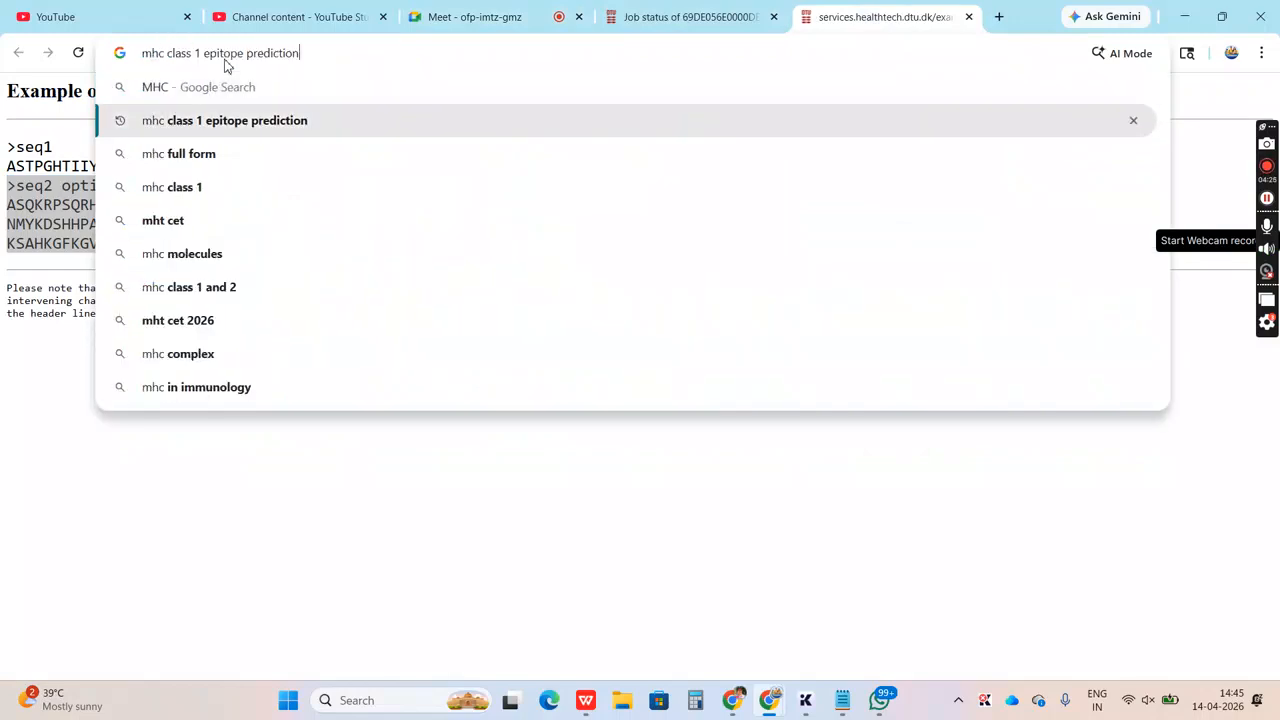
key("Return")
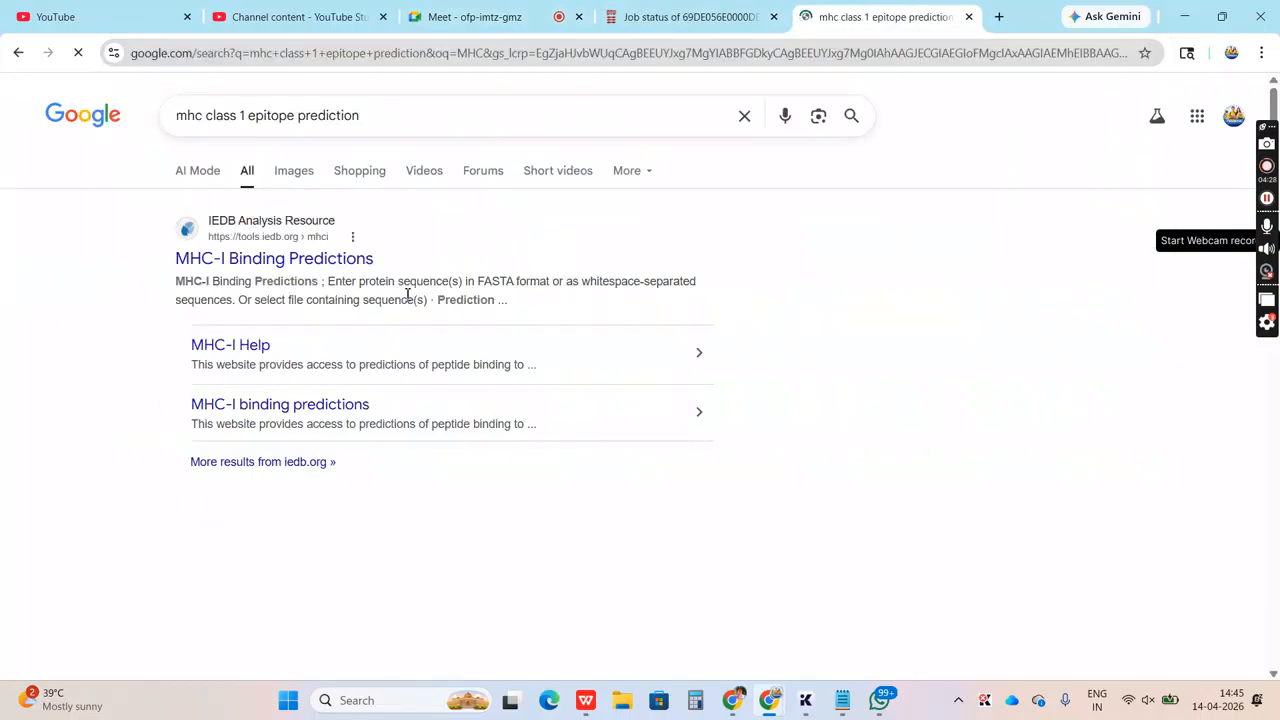
Refine the web search to "mhc class 1 epitope prediction NETMHCPAN 4.1"
left_click(455, 114)
type("NETMHC")
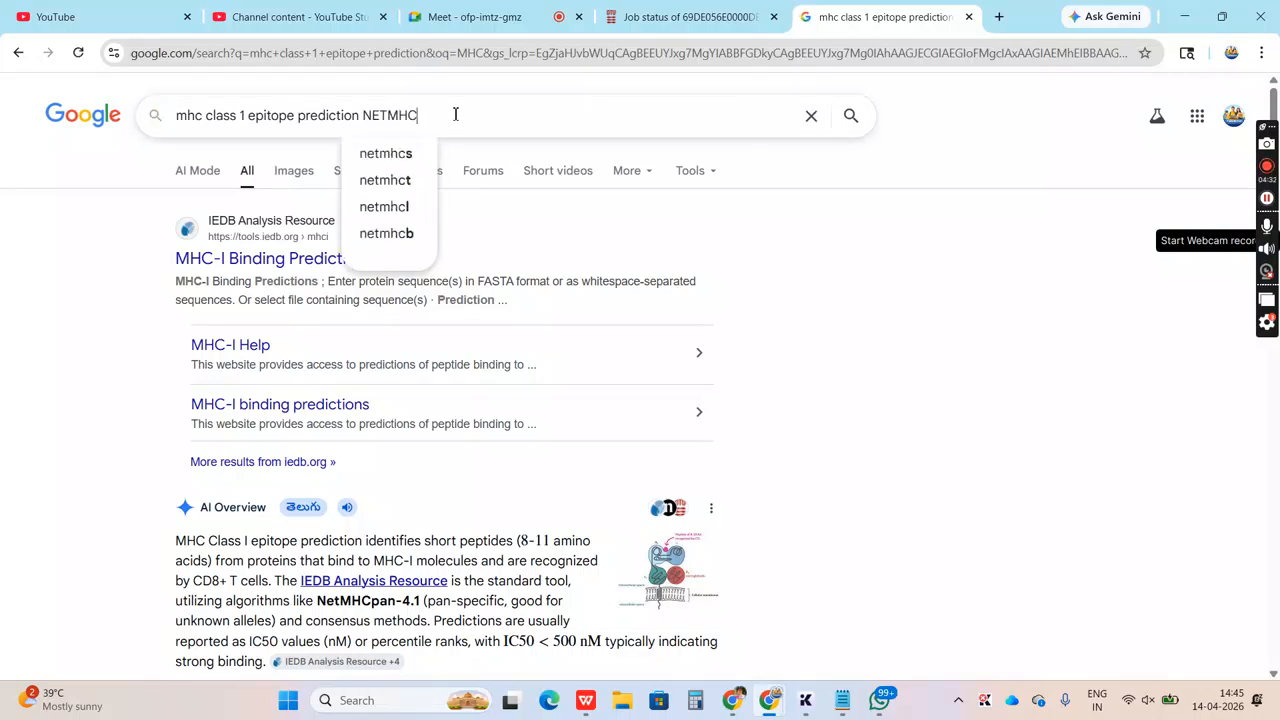
type("PANN")
key("BackSpace")
type("4.1")
key("Return")
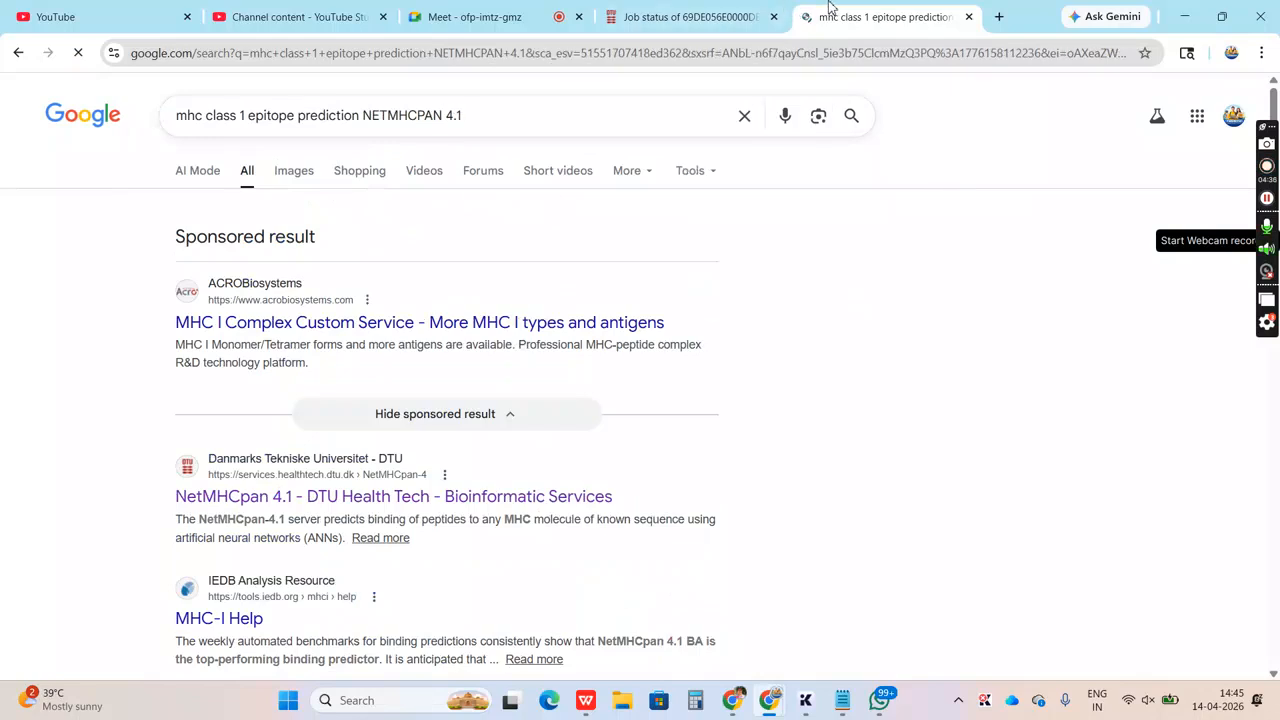
Open the sponsored MHC I Complex Custom Service result and recheck the submitted NetMHCpan job's status page
left_click(405, 331)
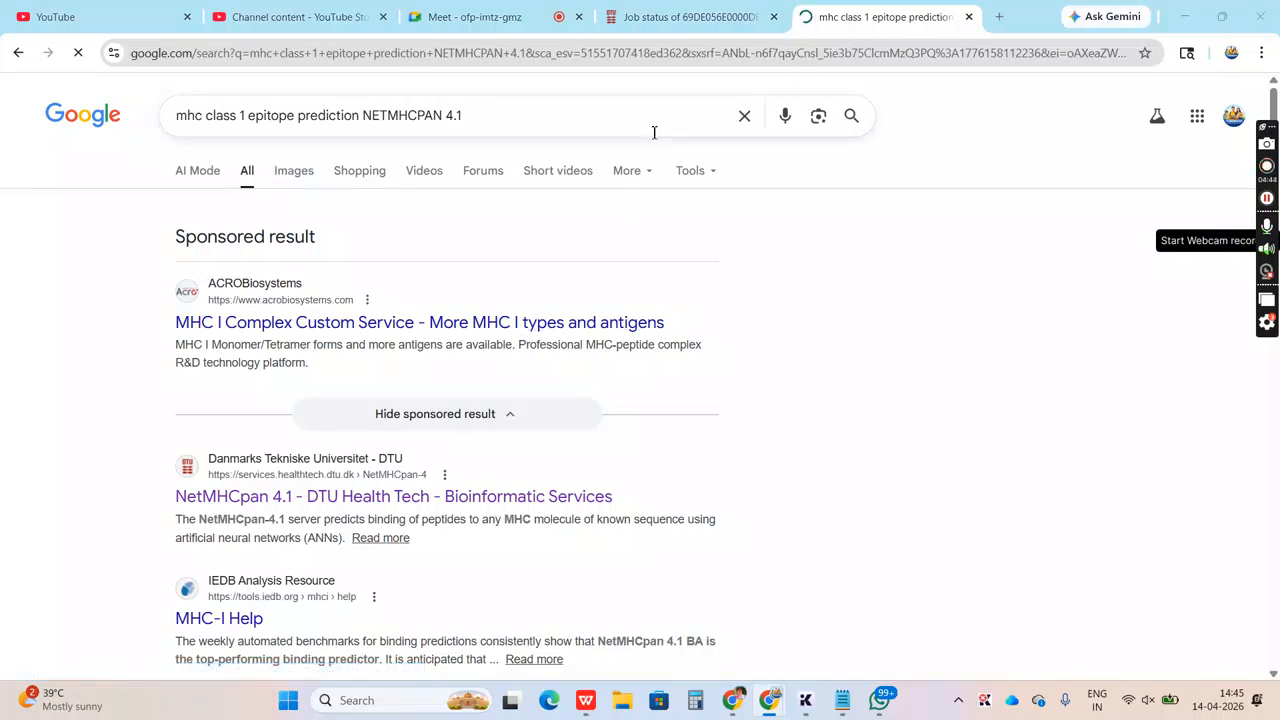
key("alt+Tab")
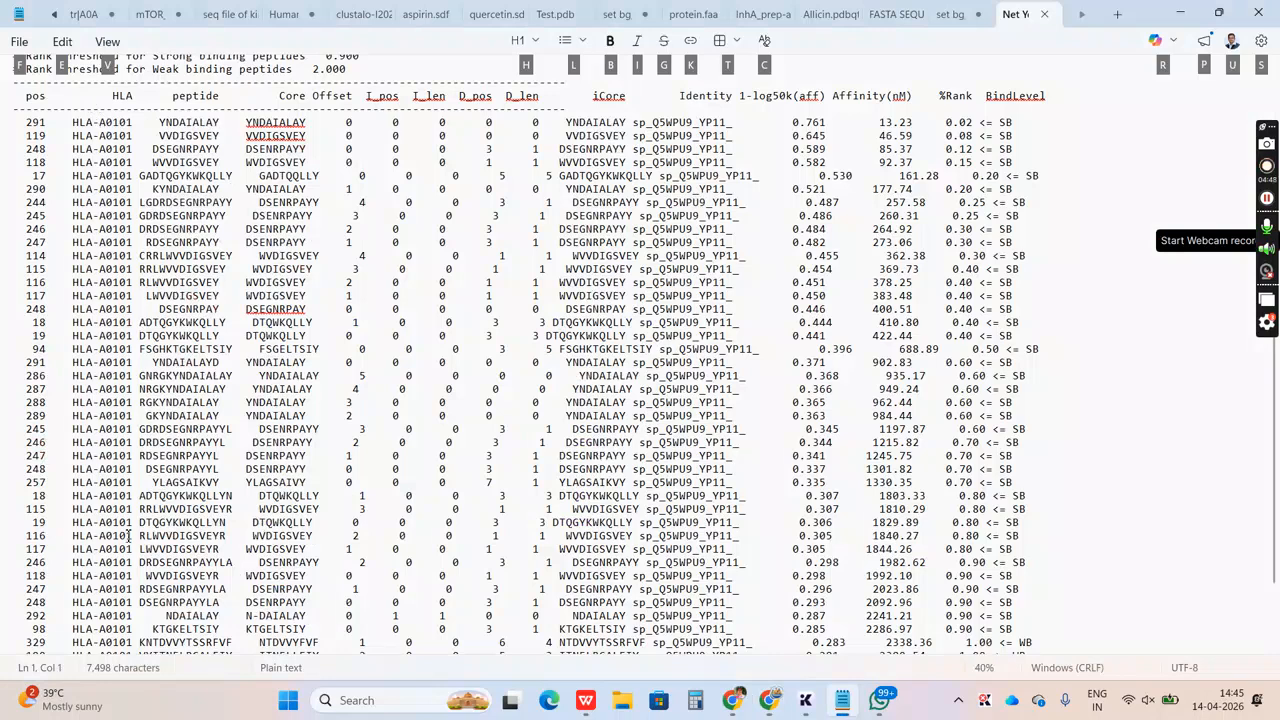
key("alt+Tab")
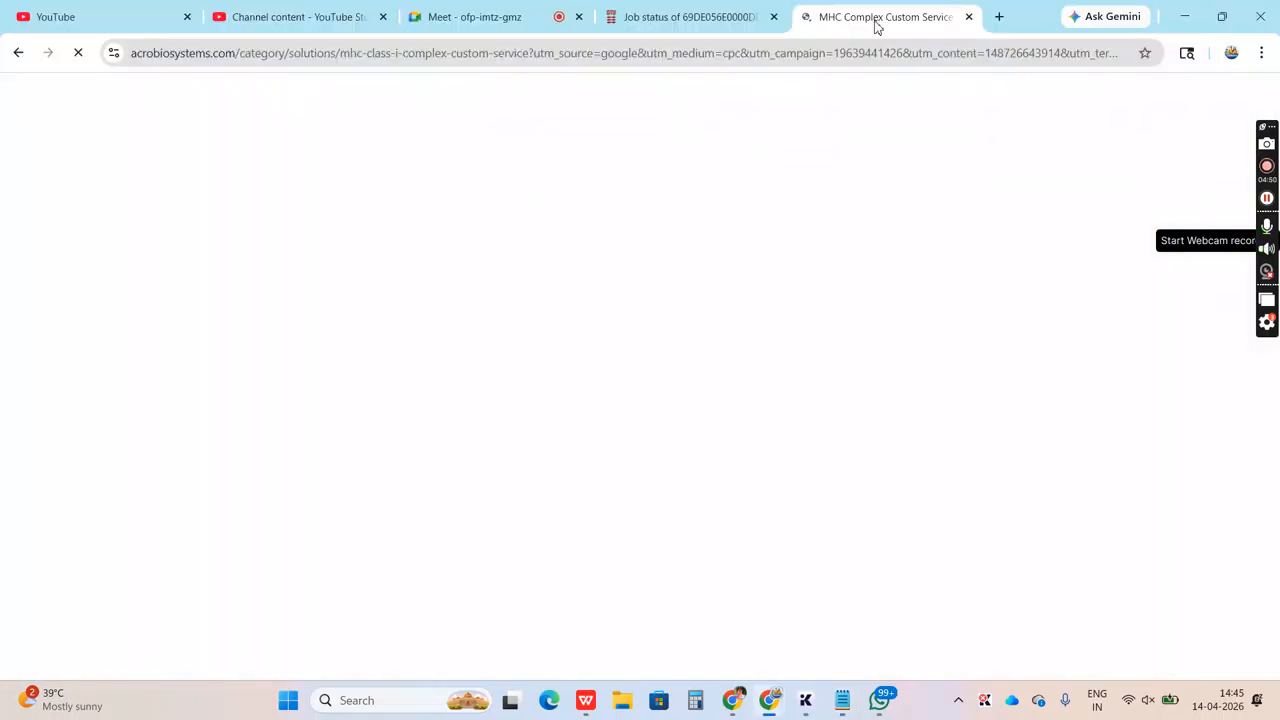
left_click(703, 17)
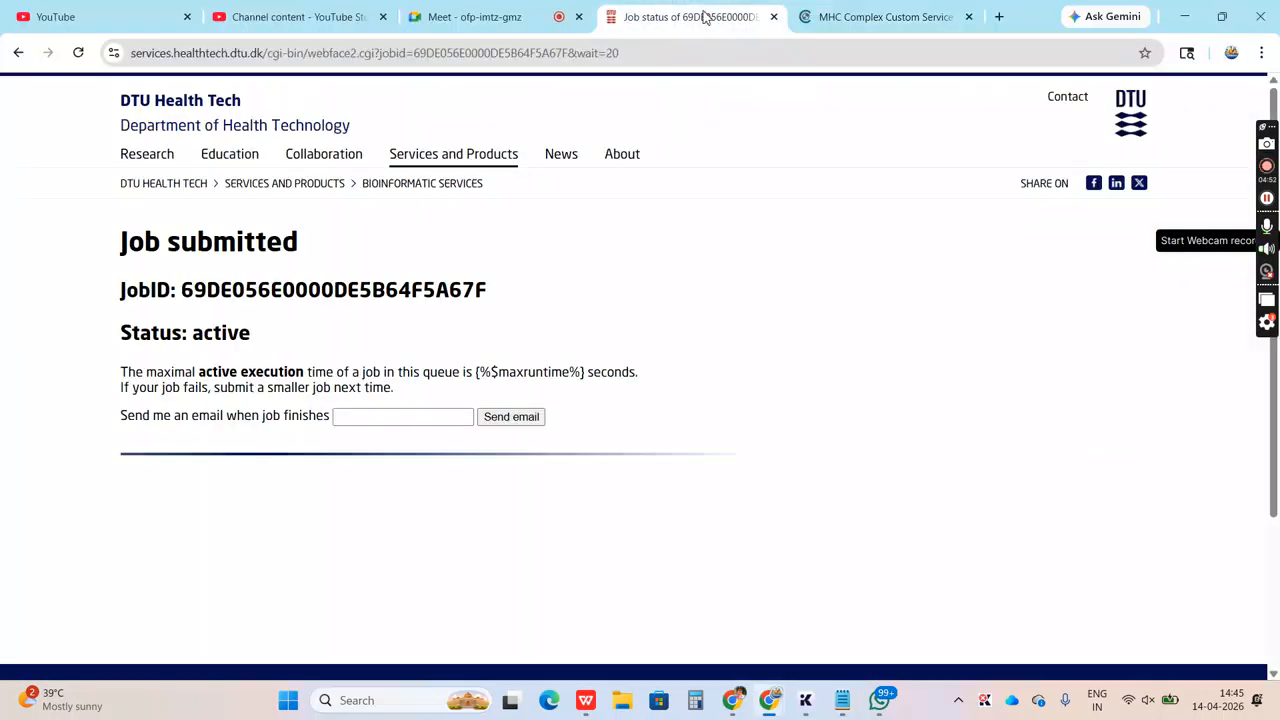
left_click(898, 20)
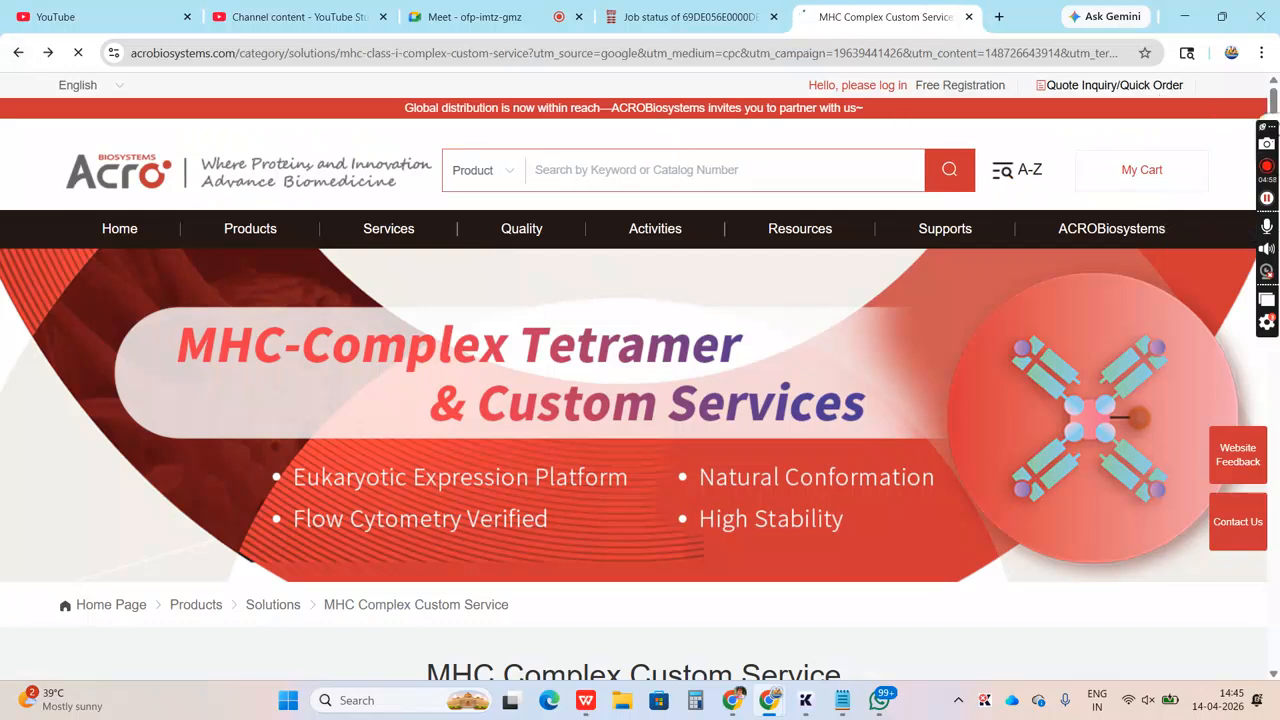
Copy all strong-binder (SB) rows from the Notepad results and paste them into cell A1 of the blank WPS Office workbook
key("alt+Tab")
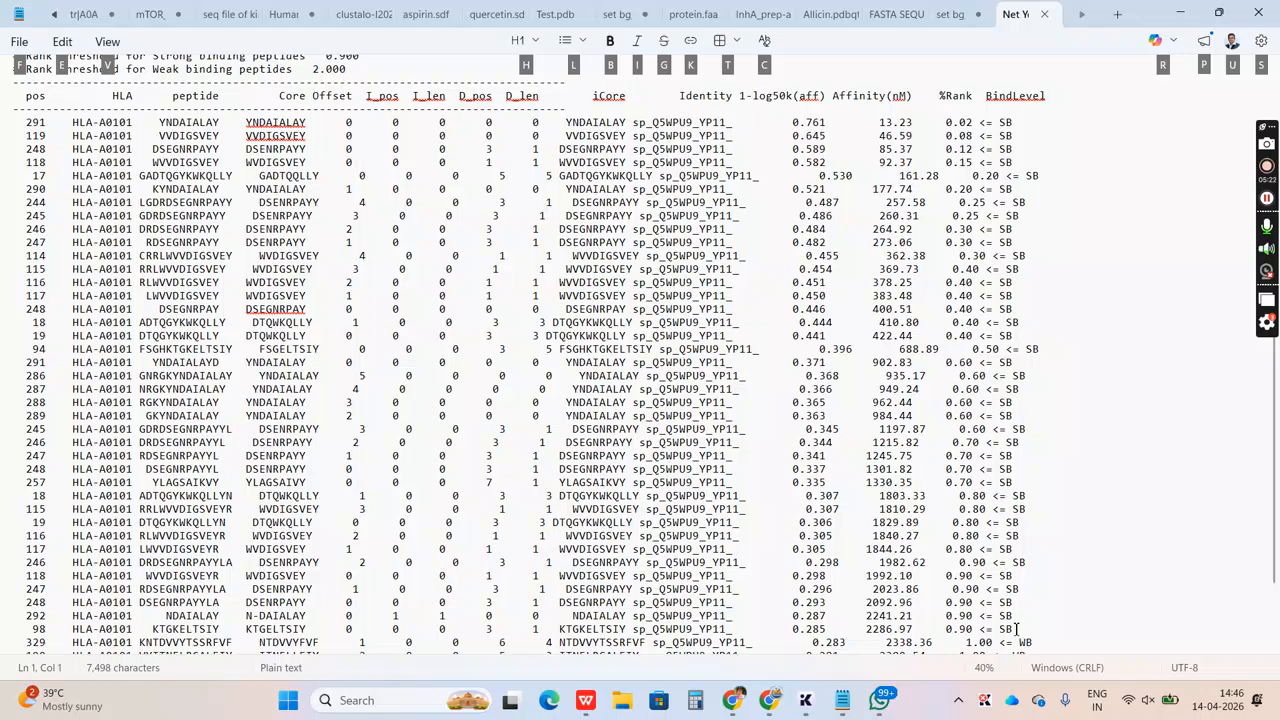
left_click_drag(1017, 628, 20, 127)
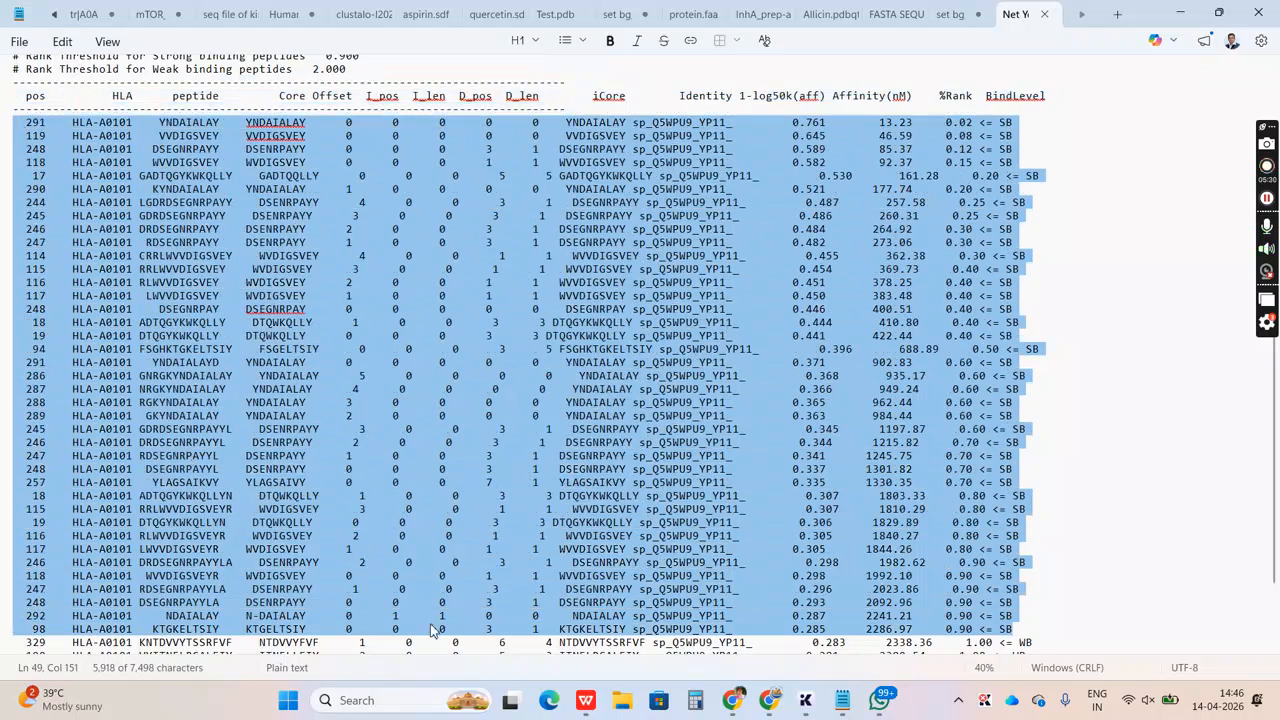
mouse_move(586, 700)
left_click(663, 622)
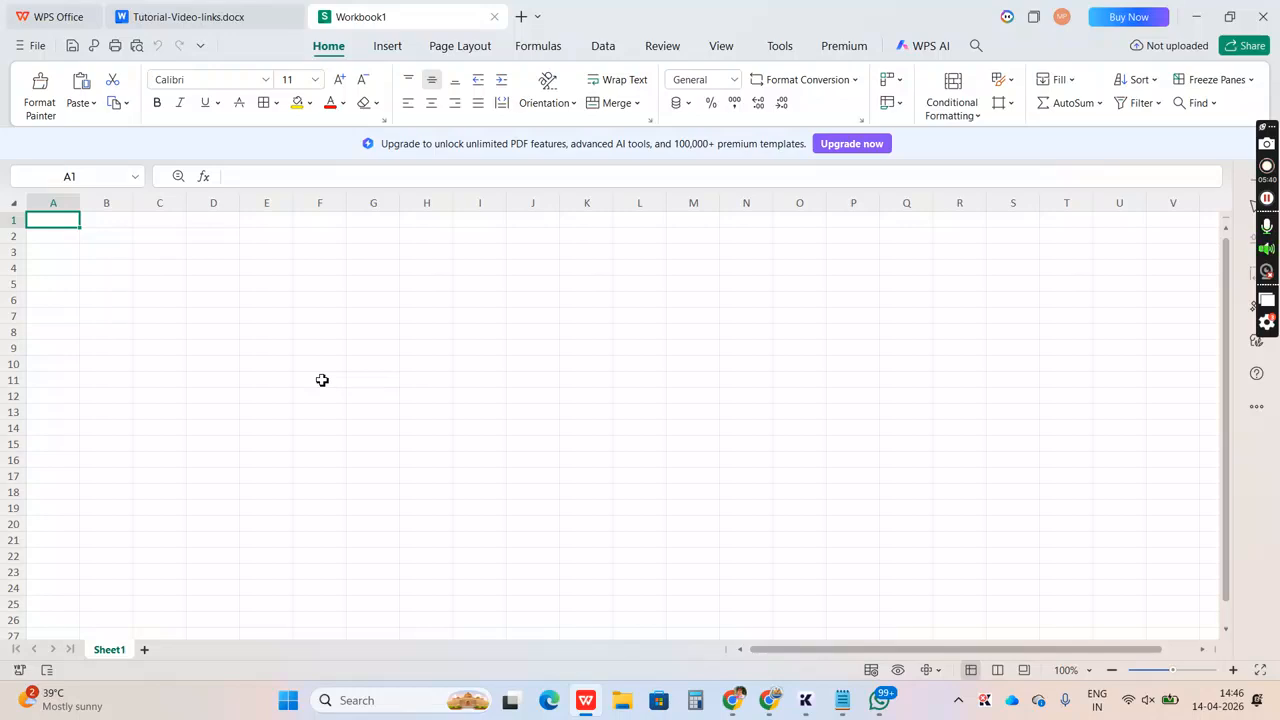
key("ctrl+v")
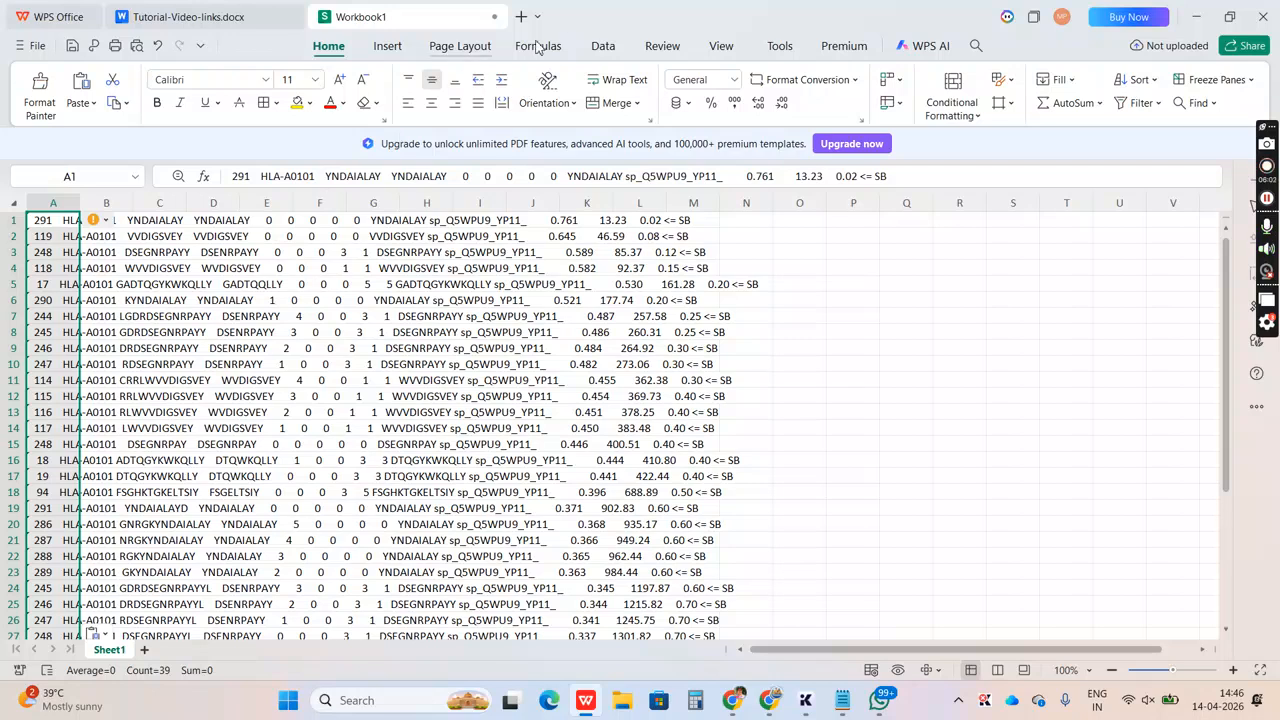
Try to divide the pasted rows with Advanced Split, and dismiss the subscription offers
left_click(603, 47)
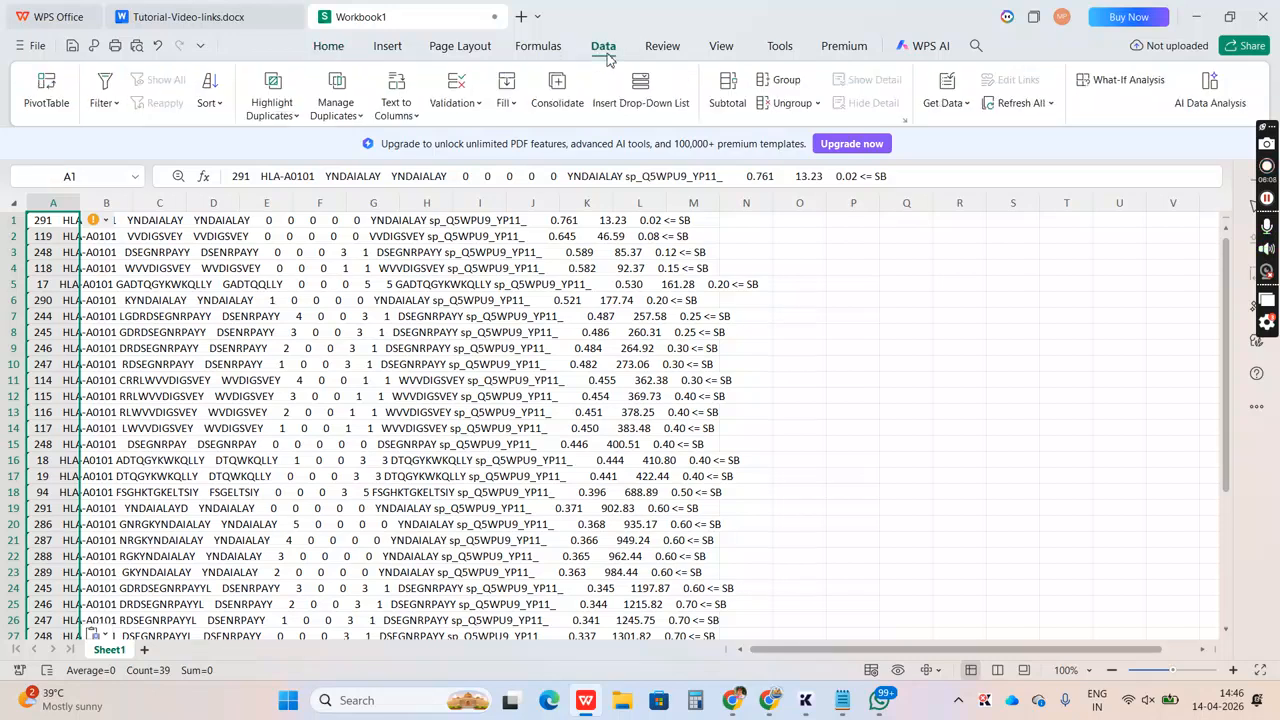
left_click(416, 117)
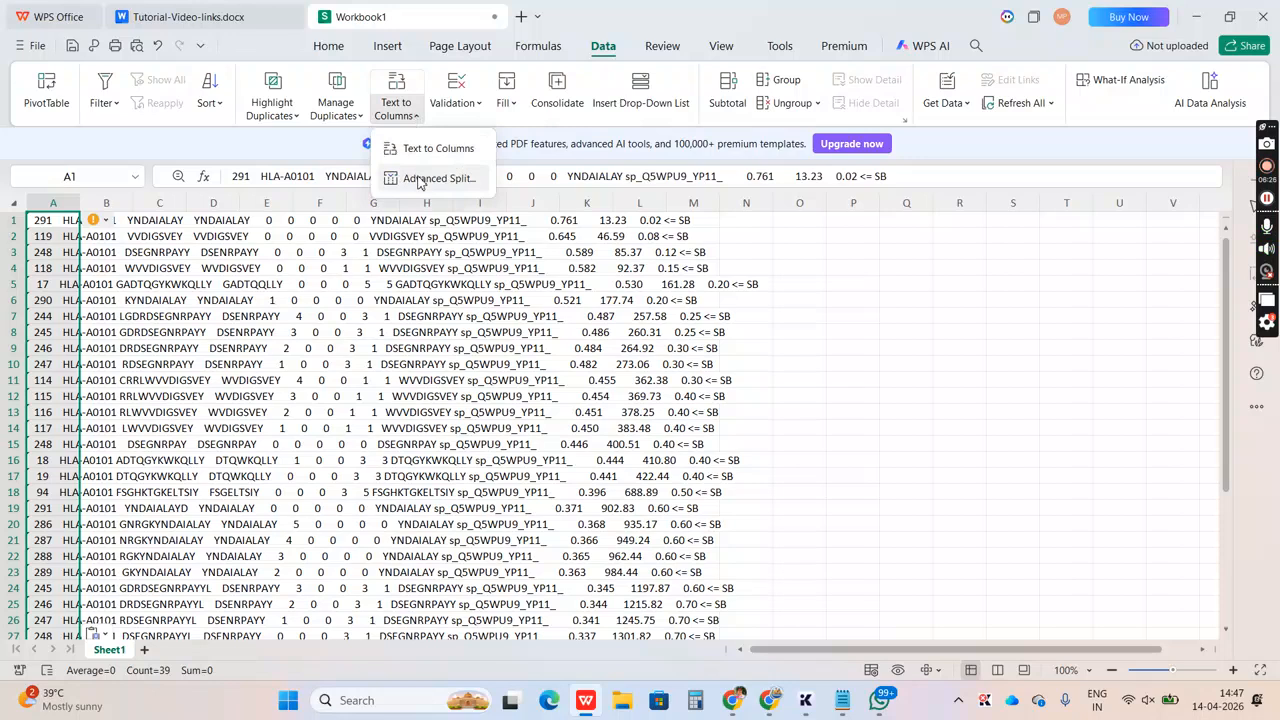
left_click(418, 179)
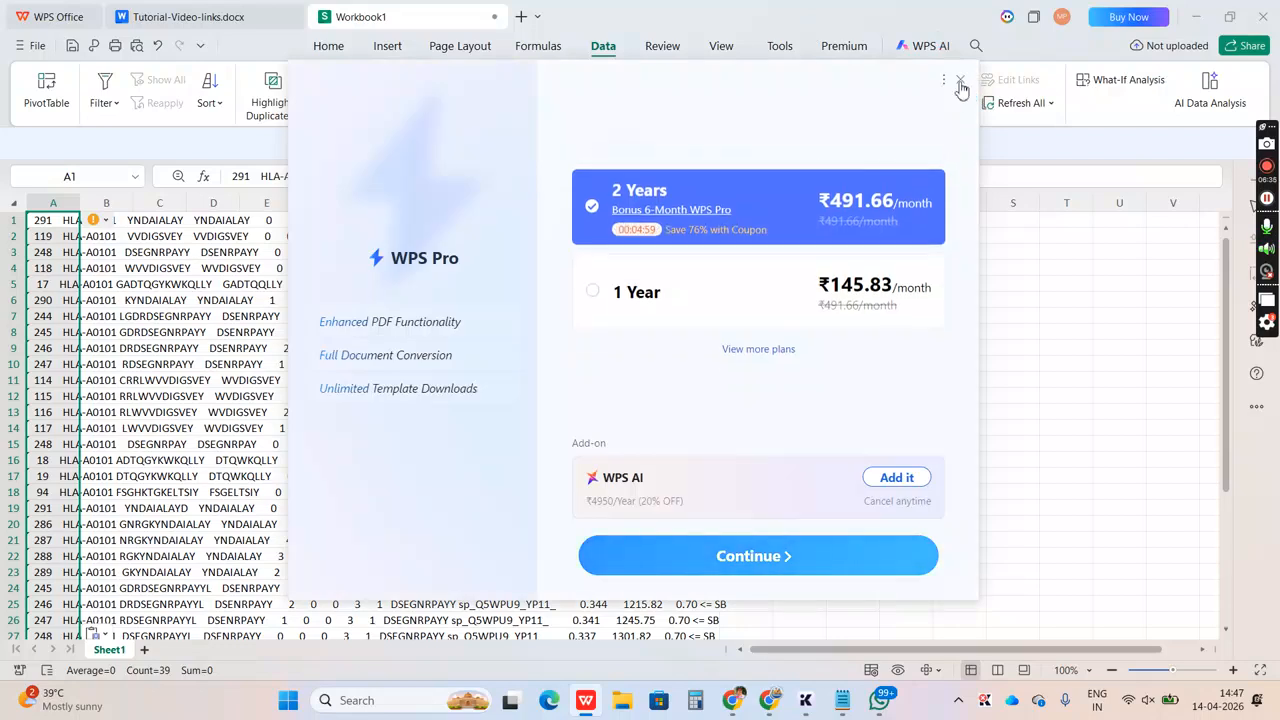
left_click(960, 82)
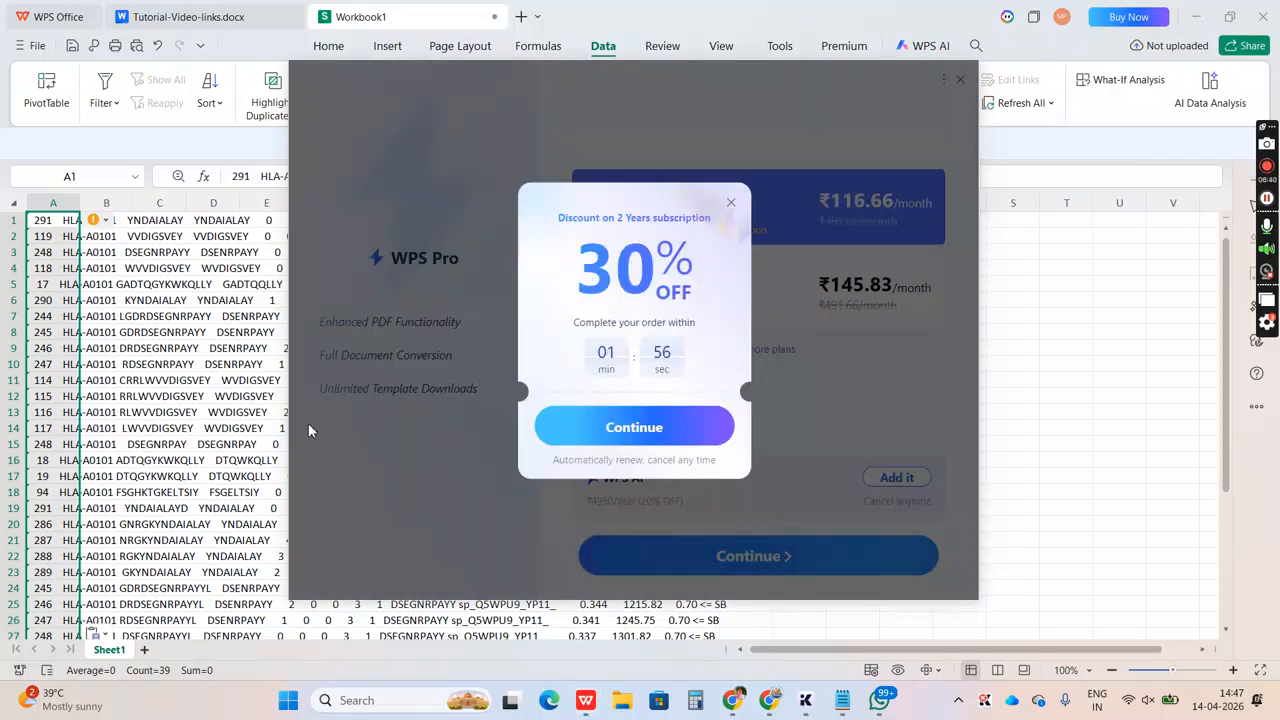
left_click(733, 208)
Split column A with Text to Columns as delimited data, using only Space as delimiter and treating consecutive delimiters as one
left_click(418, 116)
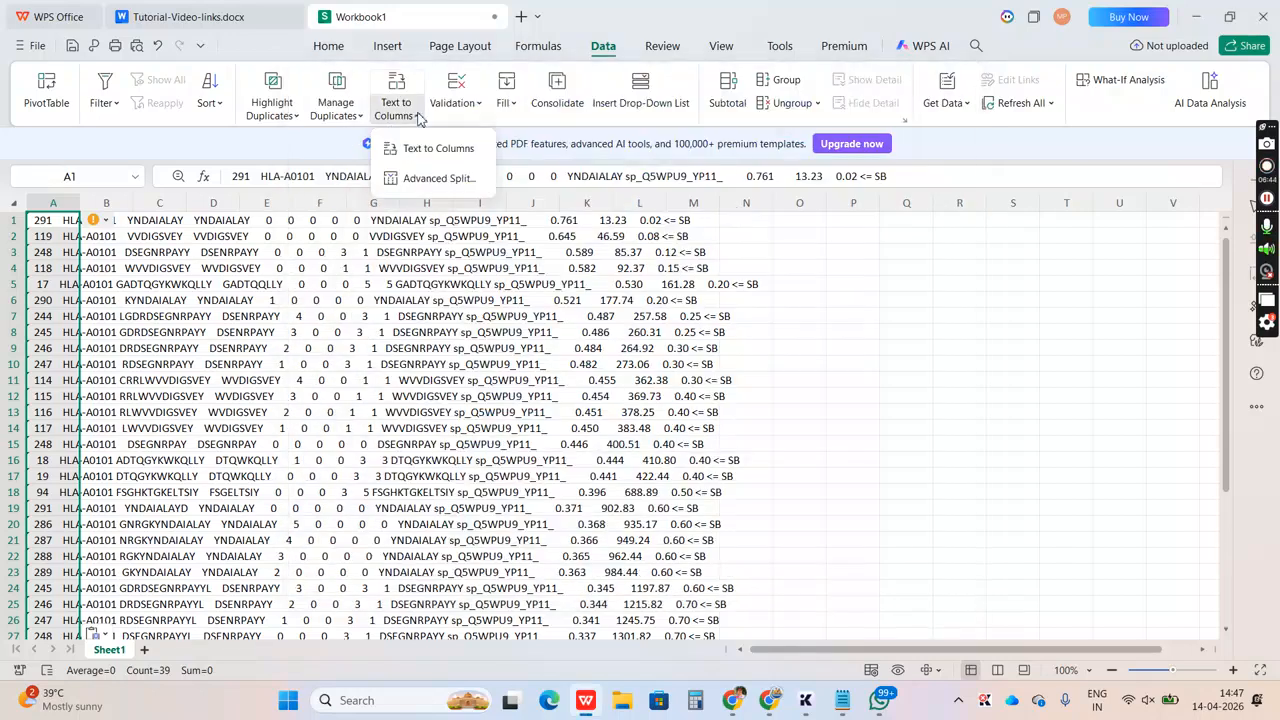
left_click(420, 149)
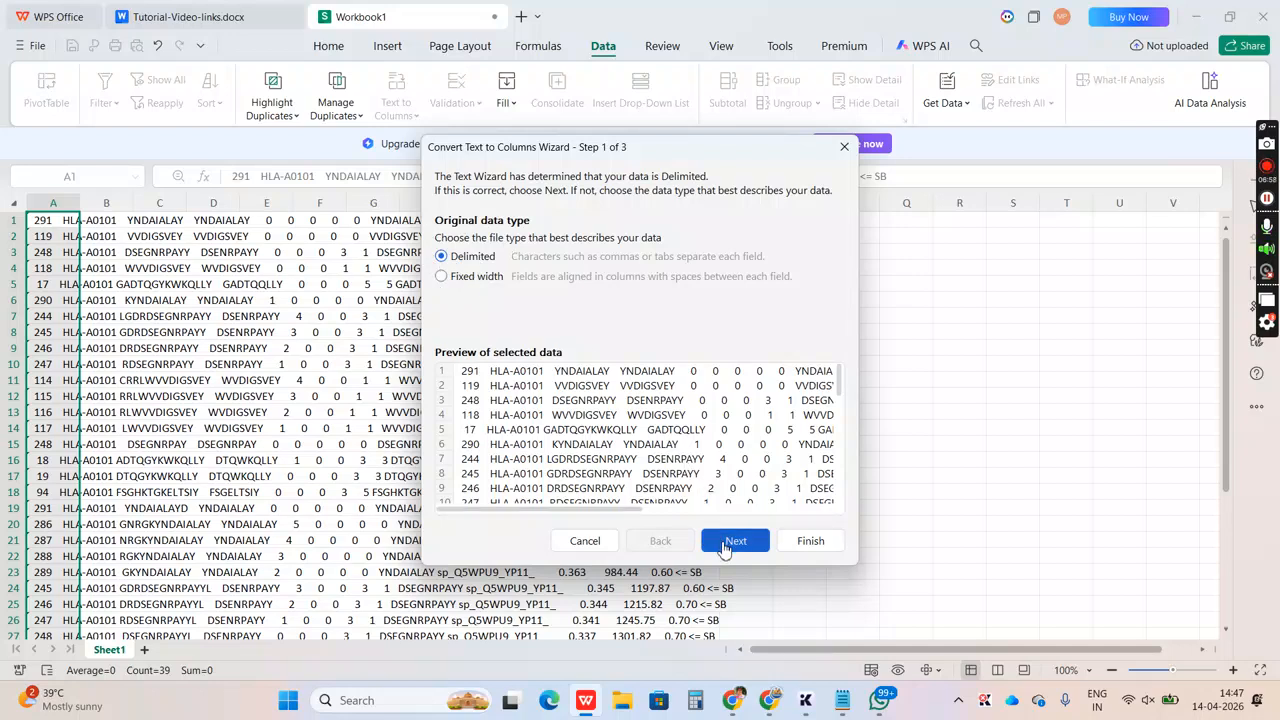
left_click(710, 542)
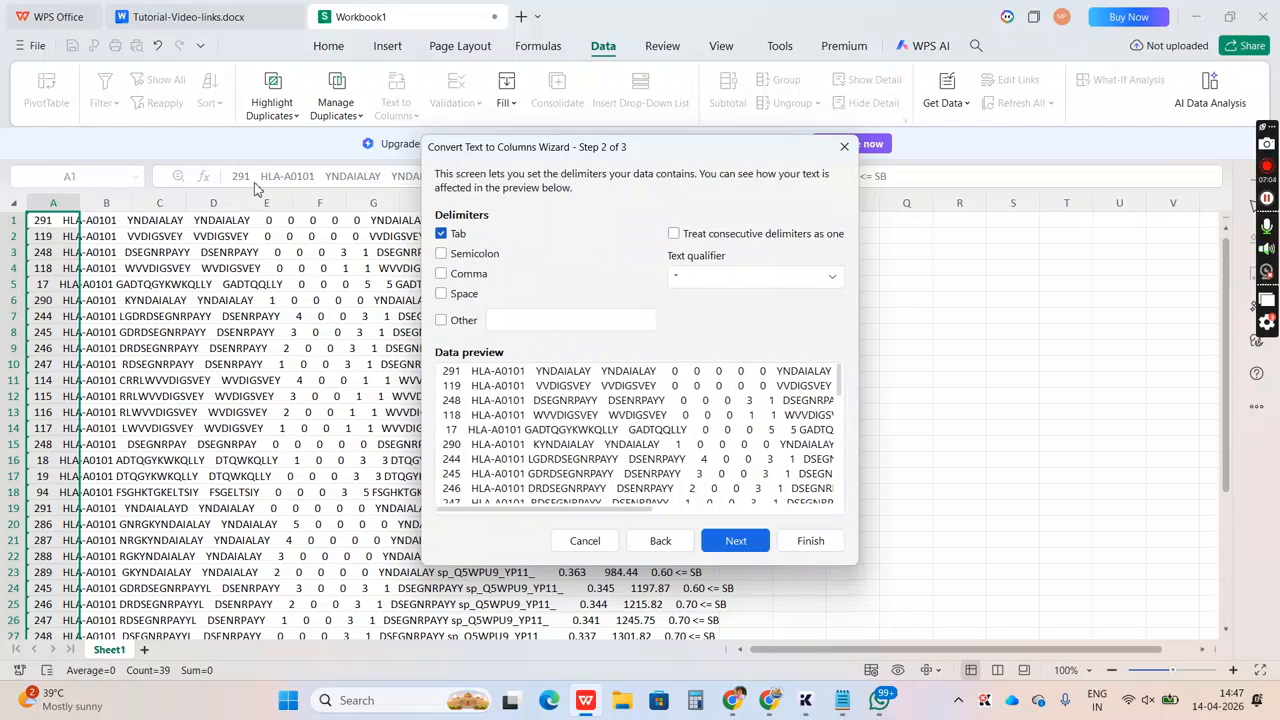
left_click(442, 293)
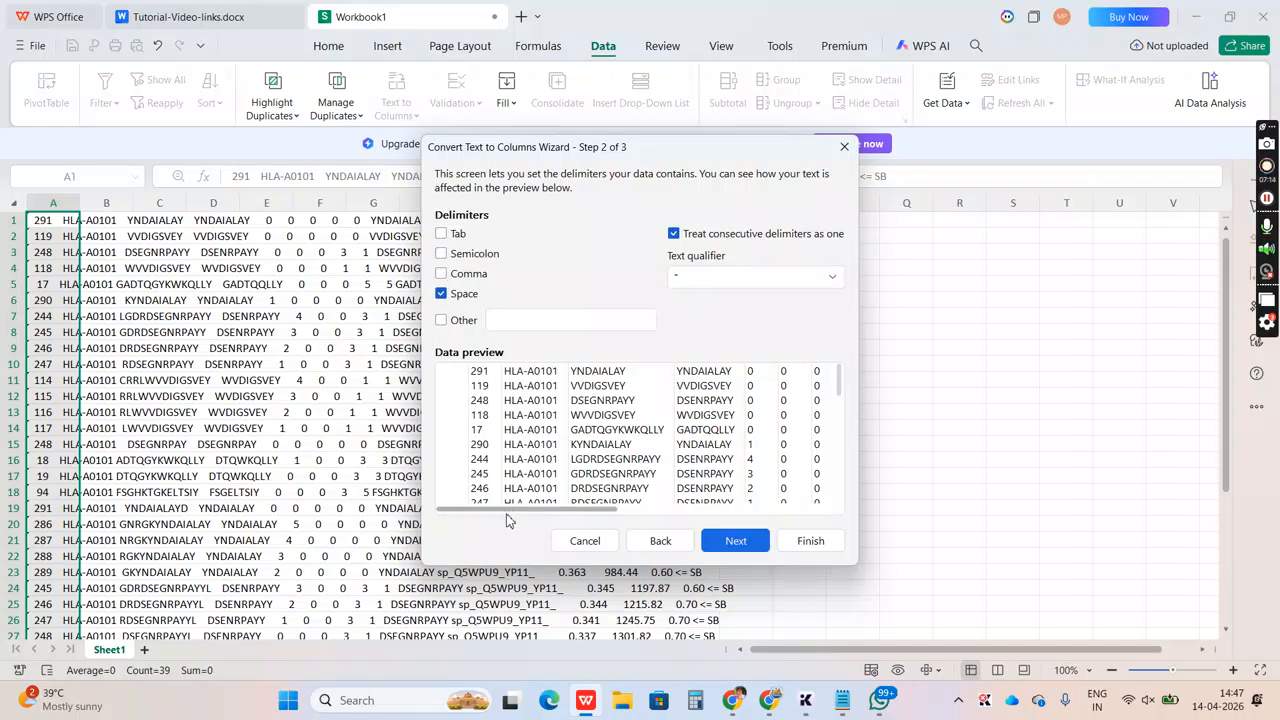
left_click_drag(505, 509, 722, 500)
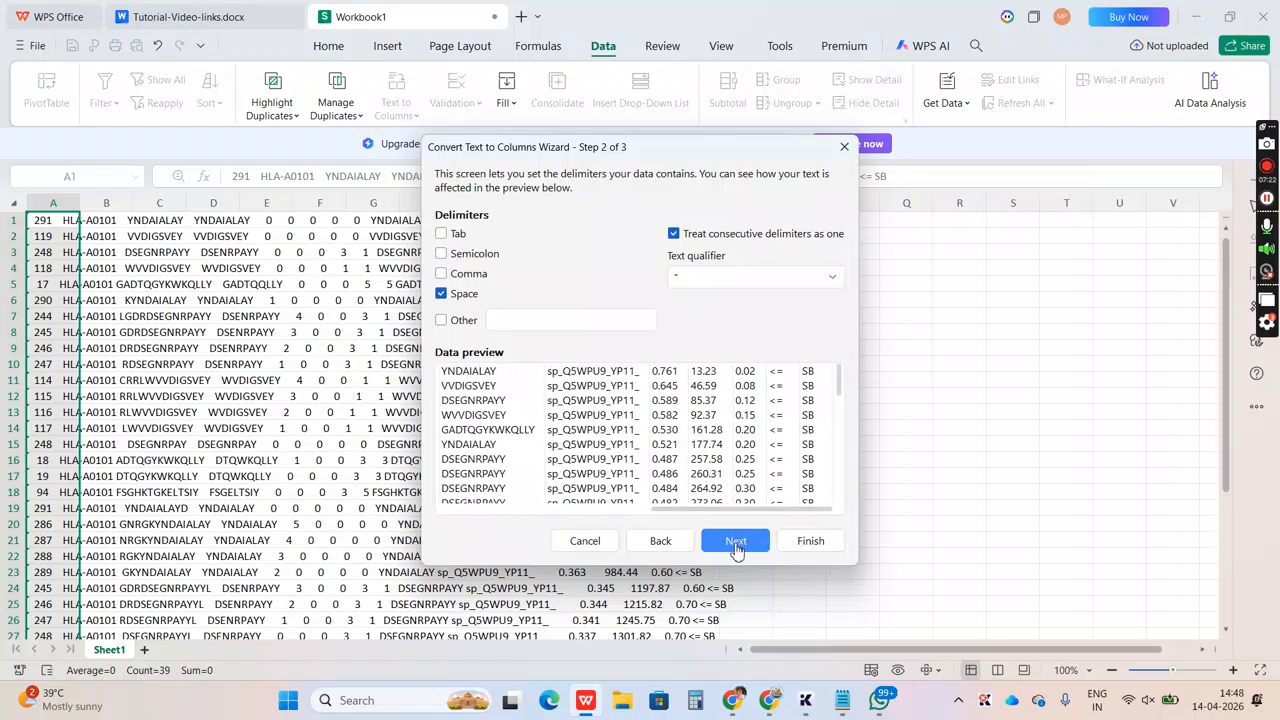
left_click(736, 545)
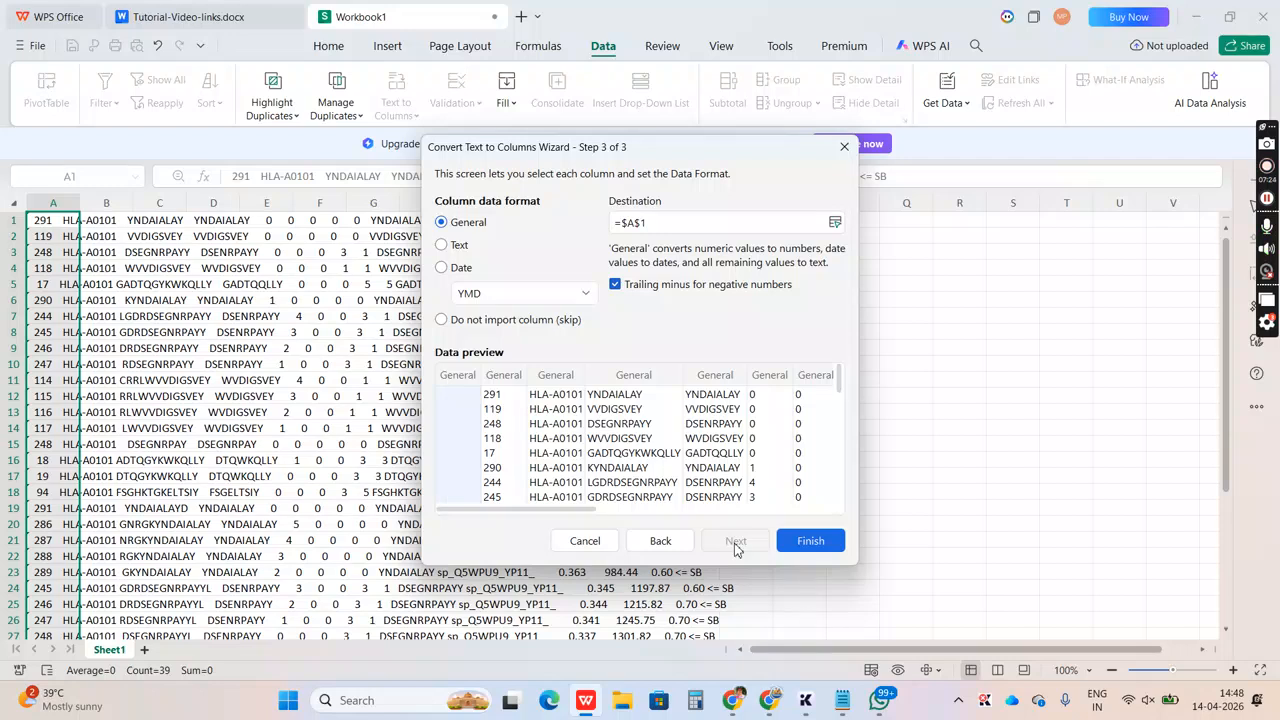
left_click(801, 544)
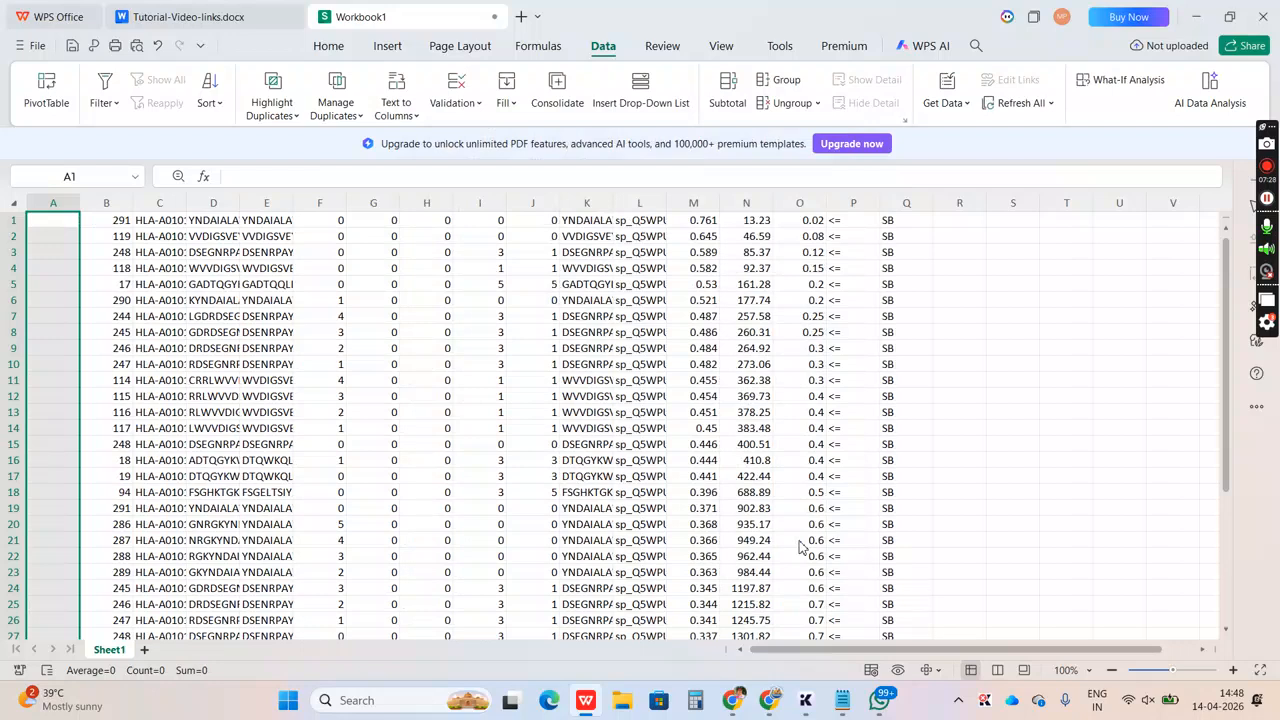
Examine the split cells of the first row and compare them with the column headings of the Notepad results
key("Right")
key("Right")
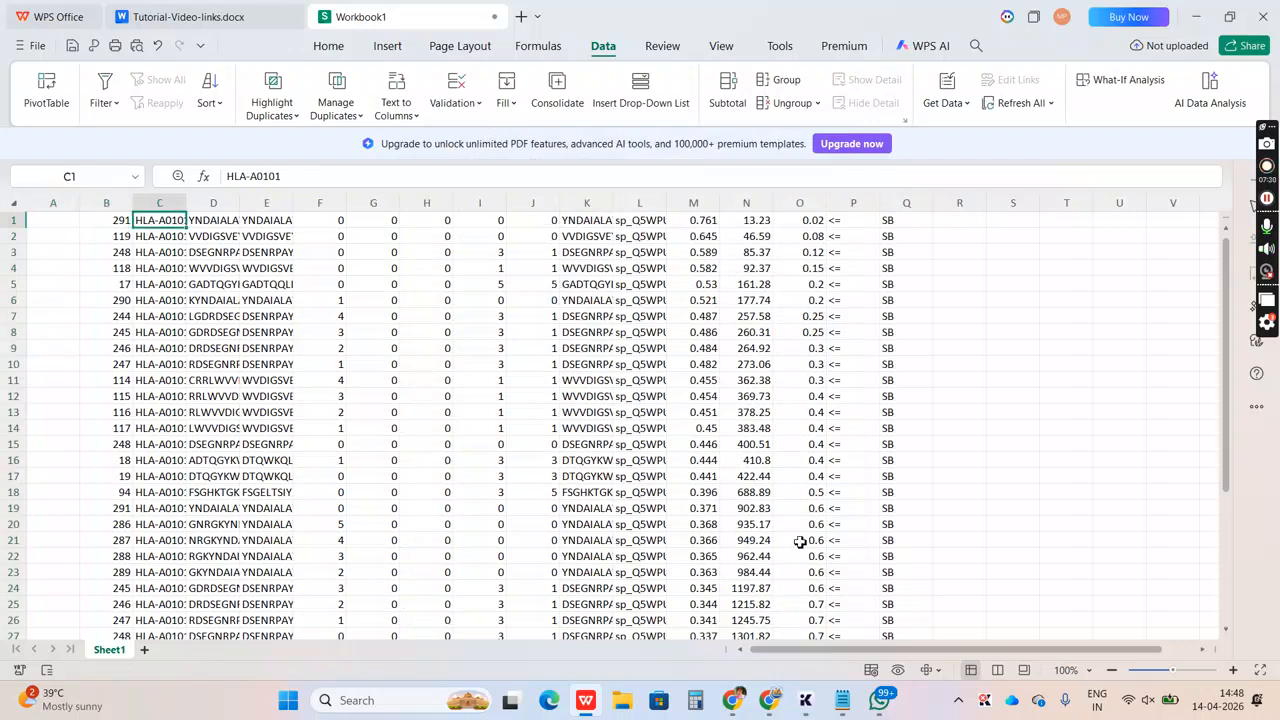
key("Right")
key("Right")
key("Right")
key("Right")
key("Right")
key("Right")
key("Right")
key("Right")
key("Right")
key("Right")
key("Right")
key("Right")
key("Right")
key("Right")
key("Left")
key("Left")
key("Left")
key("Left")
key("Left")
key("Left")
key("Left")
key("Left")
key("Left")
key("Left")
key("Left")
key("Left")
key("Left")
key("Left")
key("Left")
key("Left")
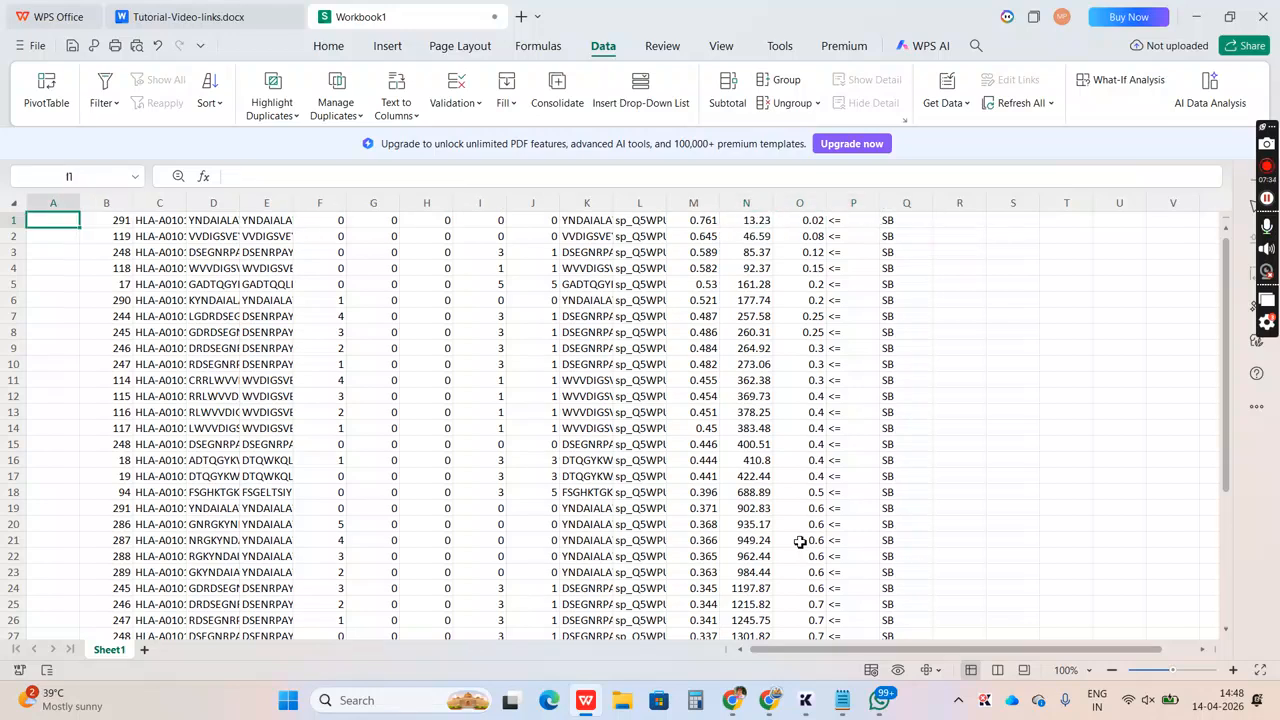
key("Right")
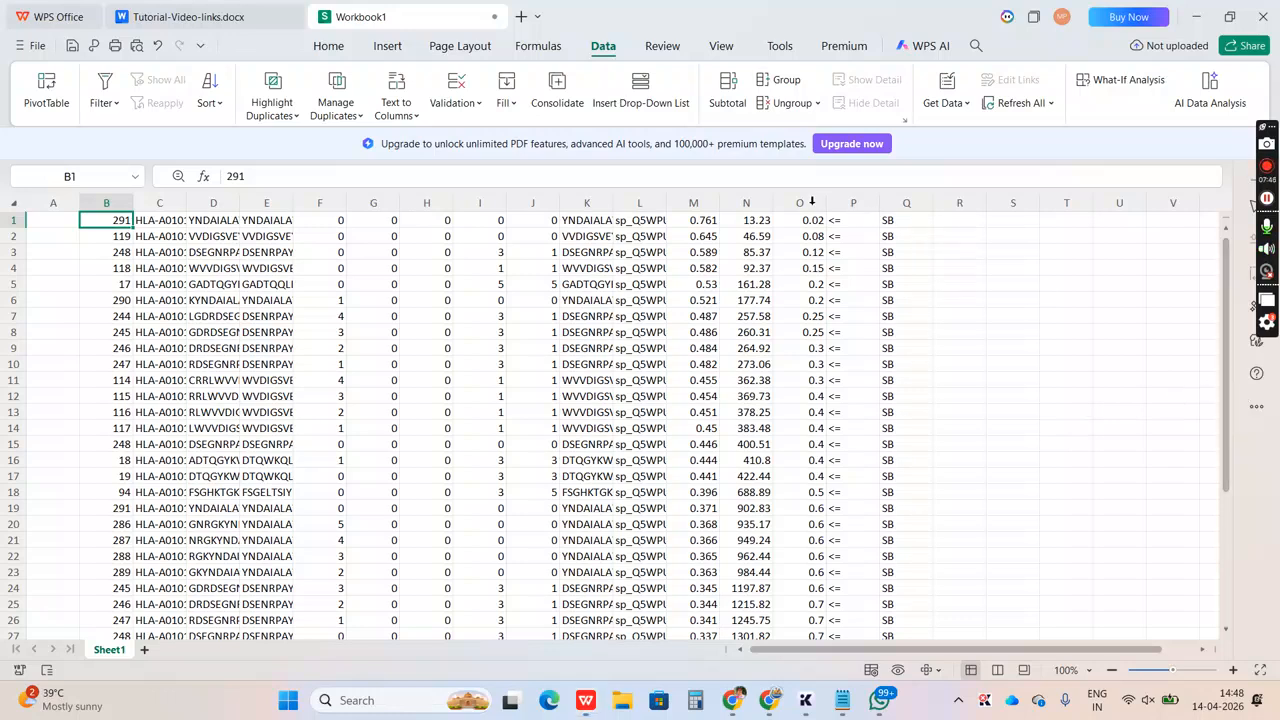
key("alt+Tab")
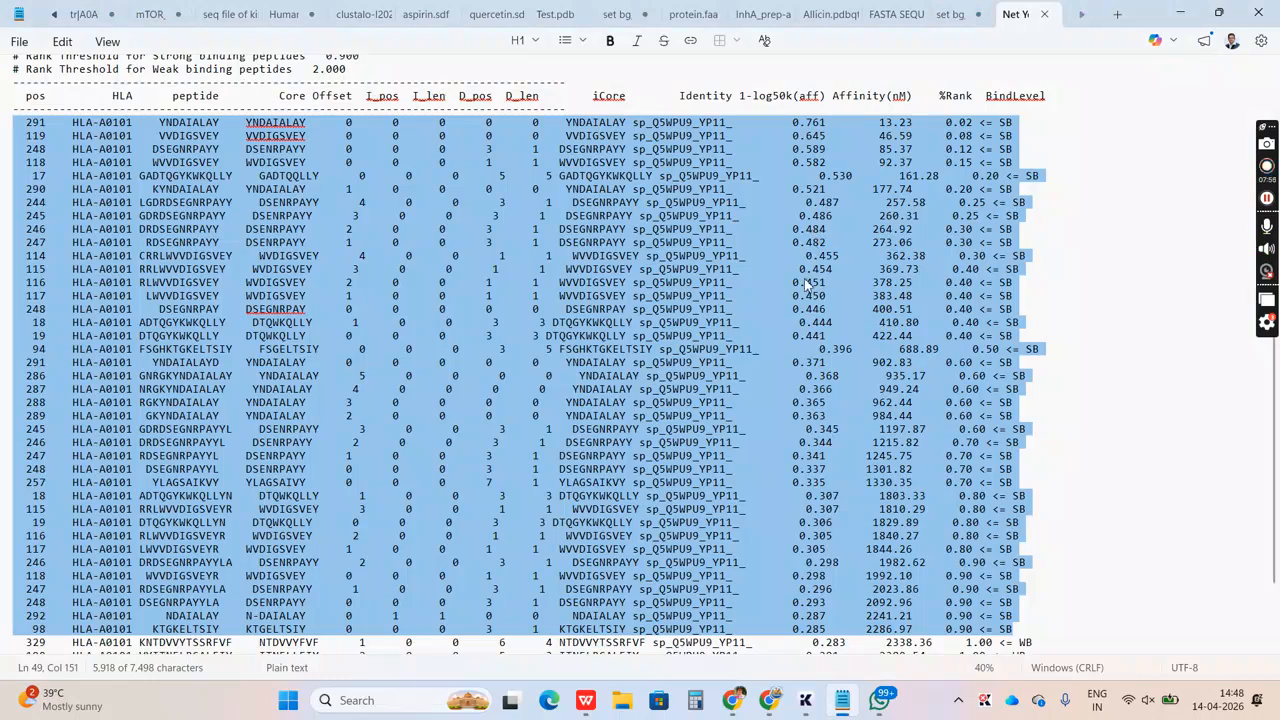
key("alt+Tab")
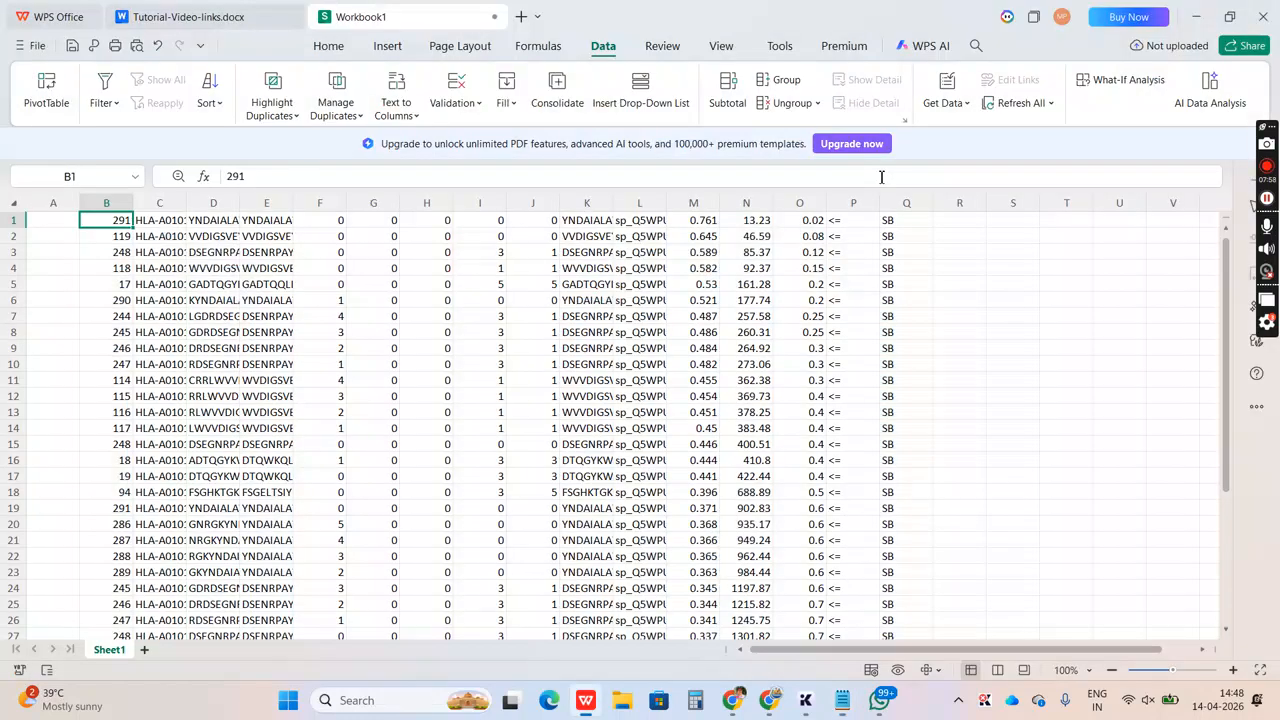
Auto-fit the width of column D to its peptide sequences, and check the Notepad results again
double_click(243, 200)
key("alt+Tab")
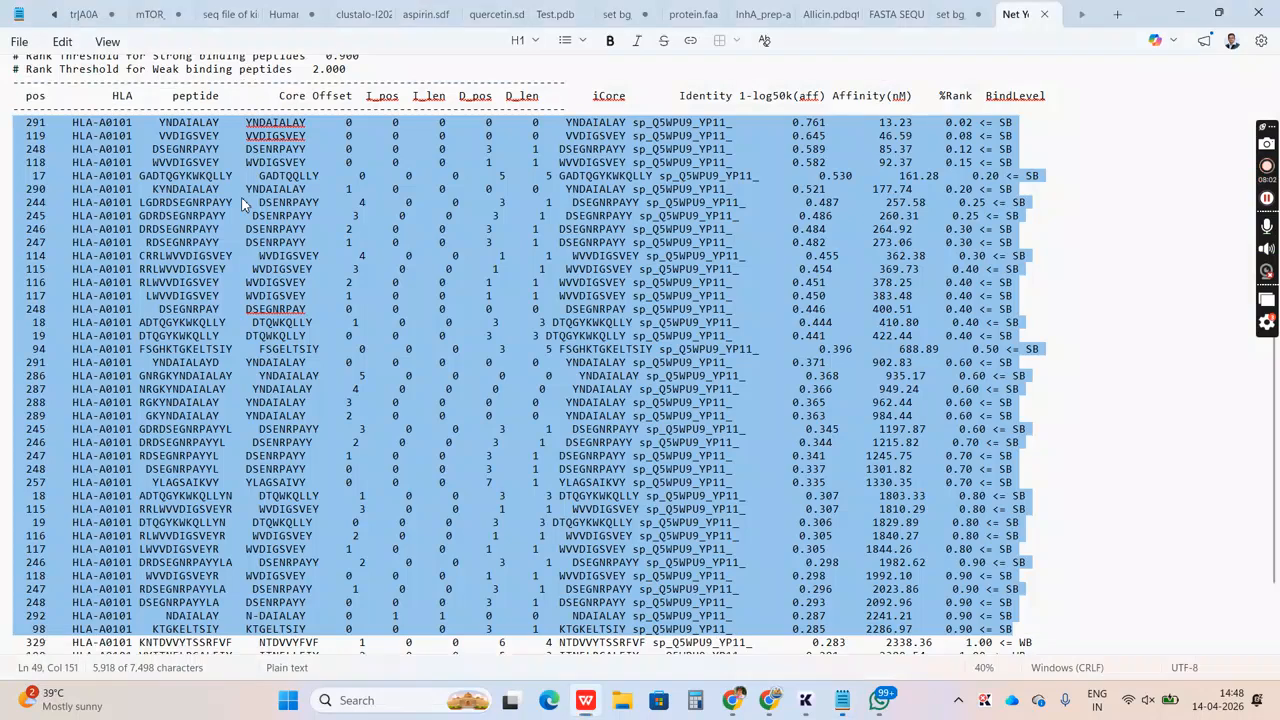
key("alt+Tab")
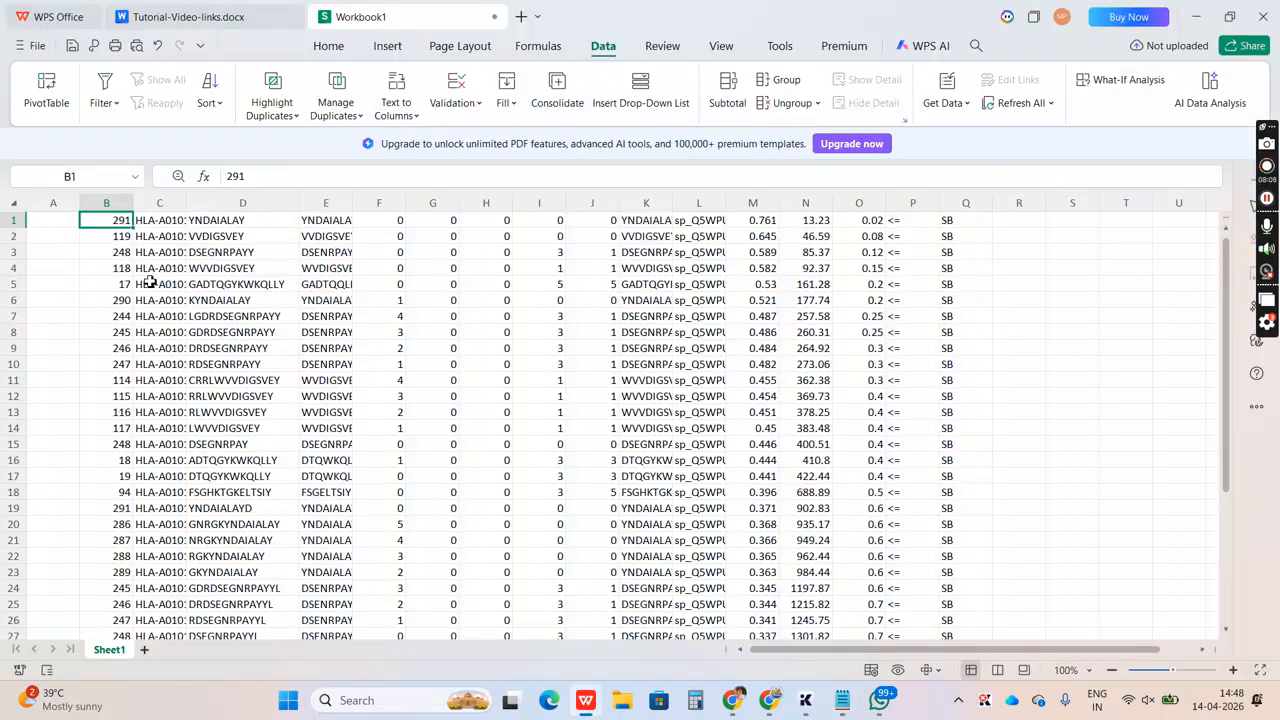
Move the whole data block from B1 so that it starts in cell A2, leaving row 1 free for headings
key("ctrl+shift+Down")
key("ctrl+a")
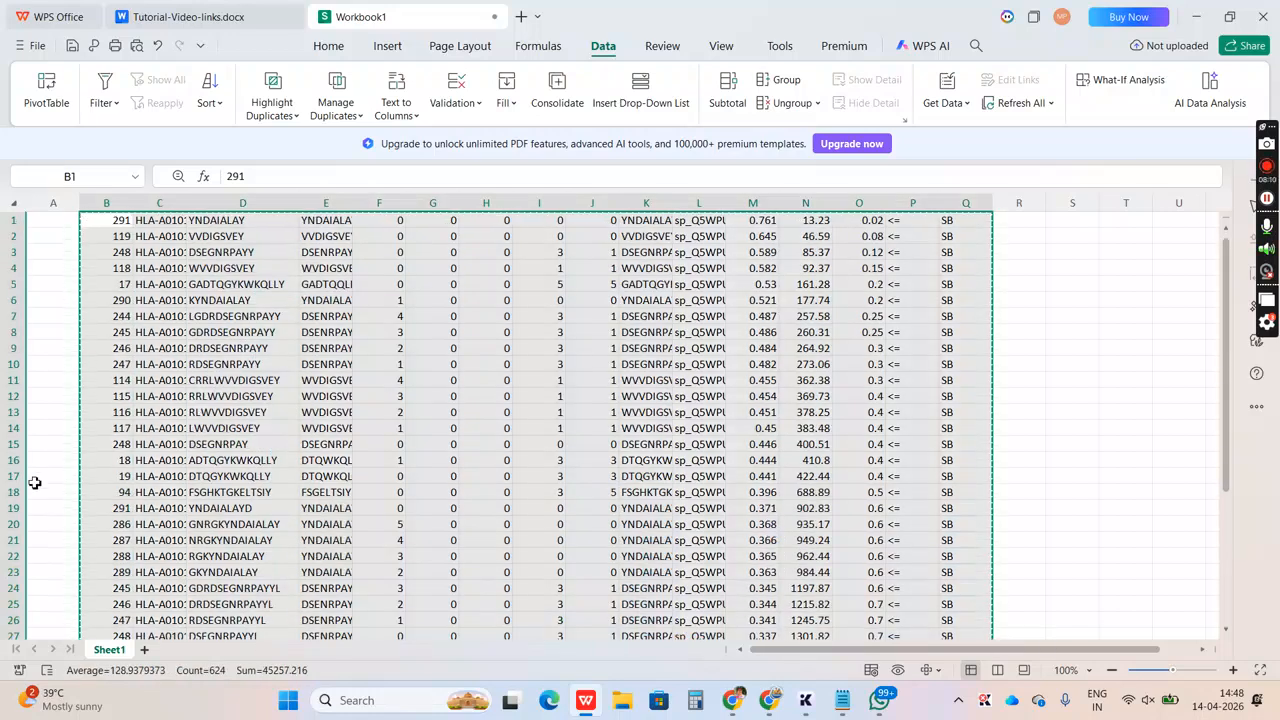
left_click(62, 238)
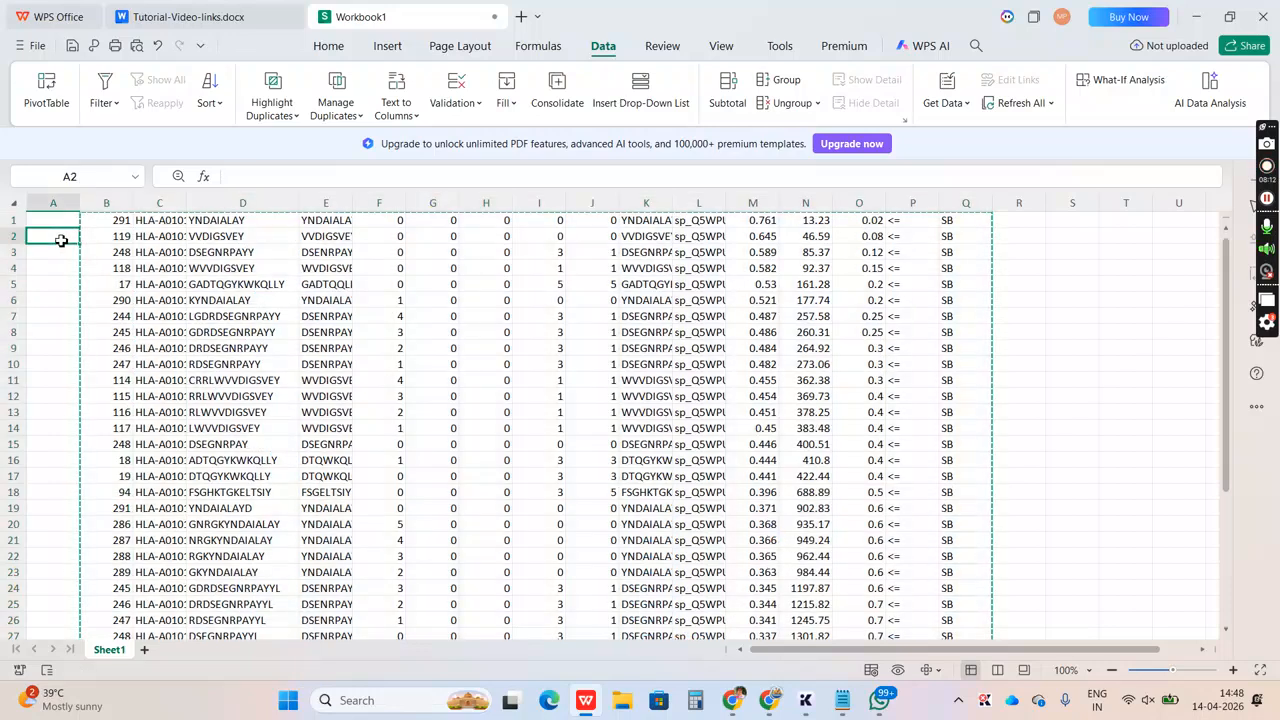
key("ctrl+v")
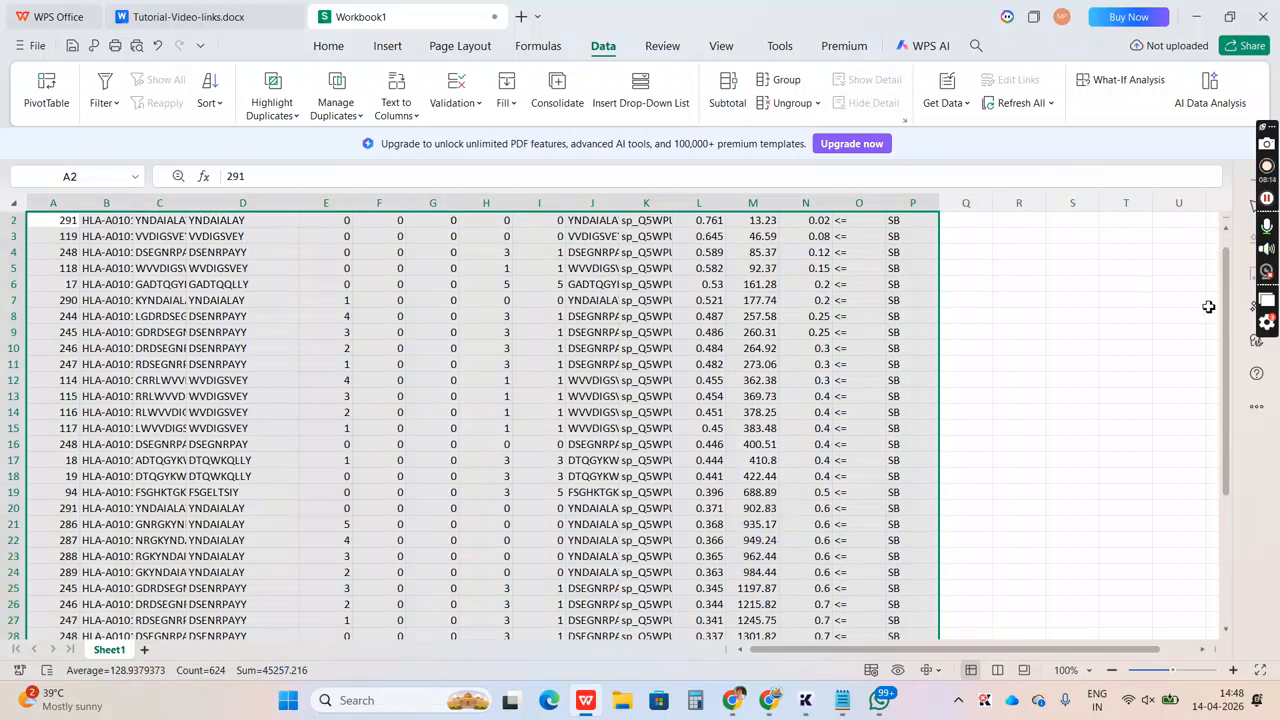
left_click(1226, 237)
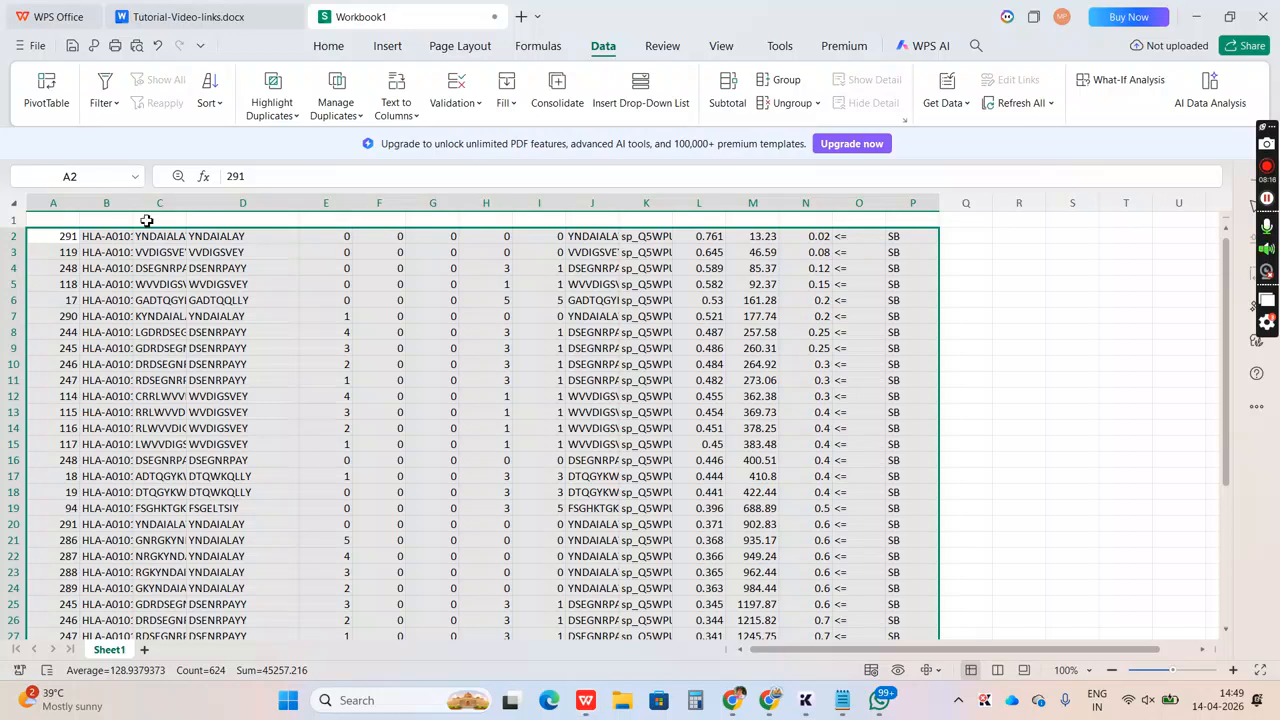
left_click(64, 220)
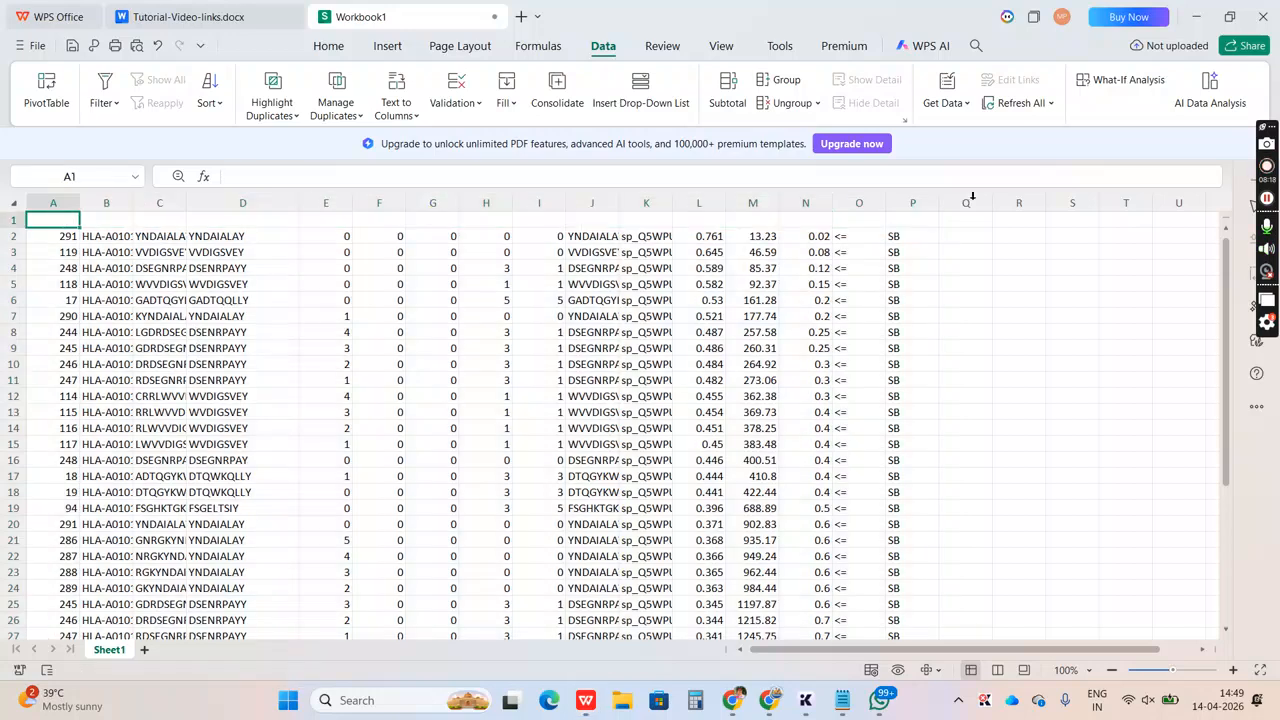
Copy the heading line from pos to BindLevel in the Notepad results and paste it into cell A1 of a new sheet
key("alt+Tab")
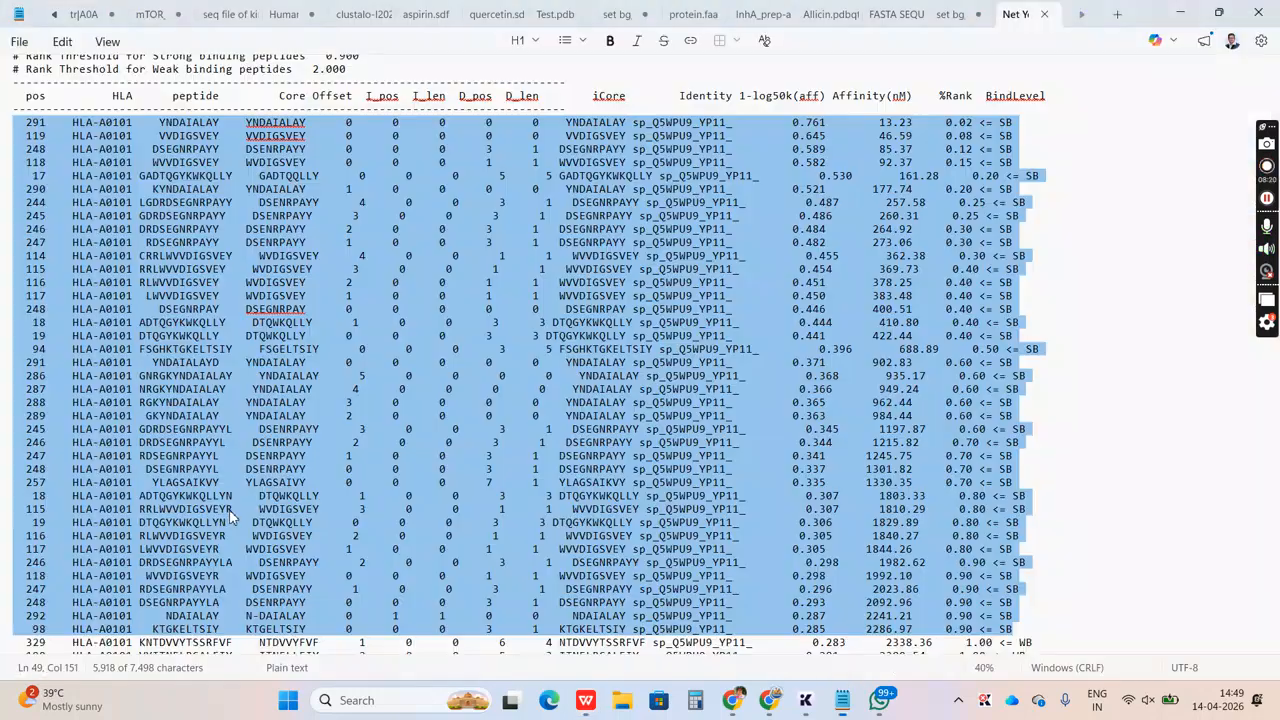
left_click(26, 95)
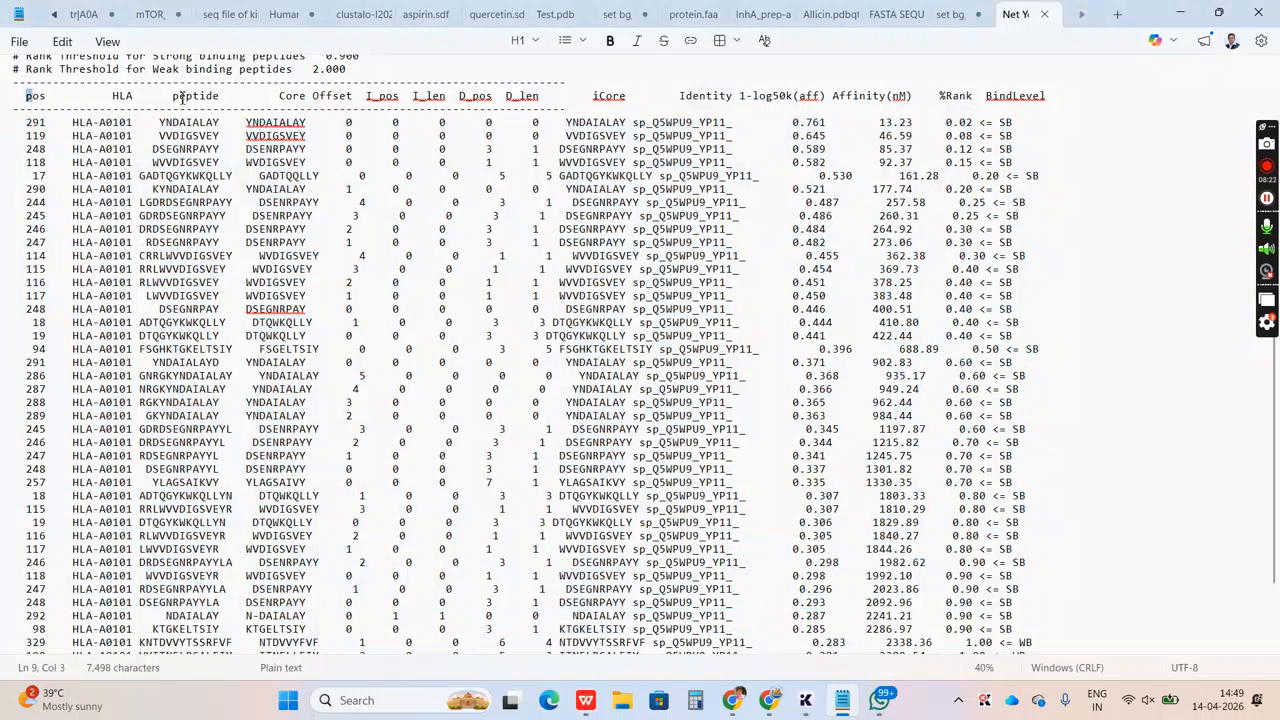
scroll(1024, 59, "up", 3)
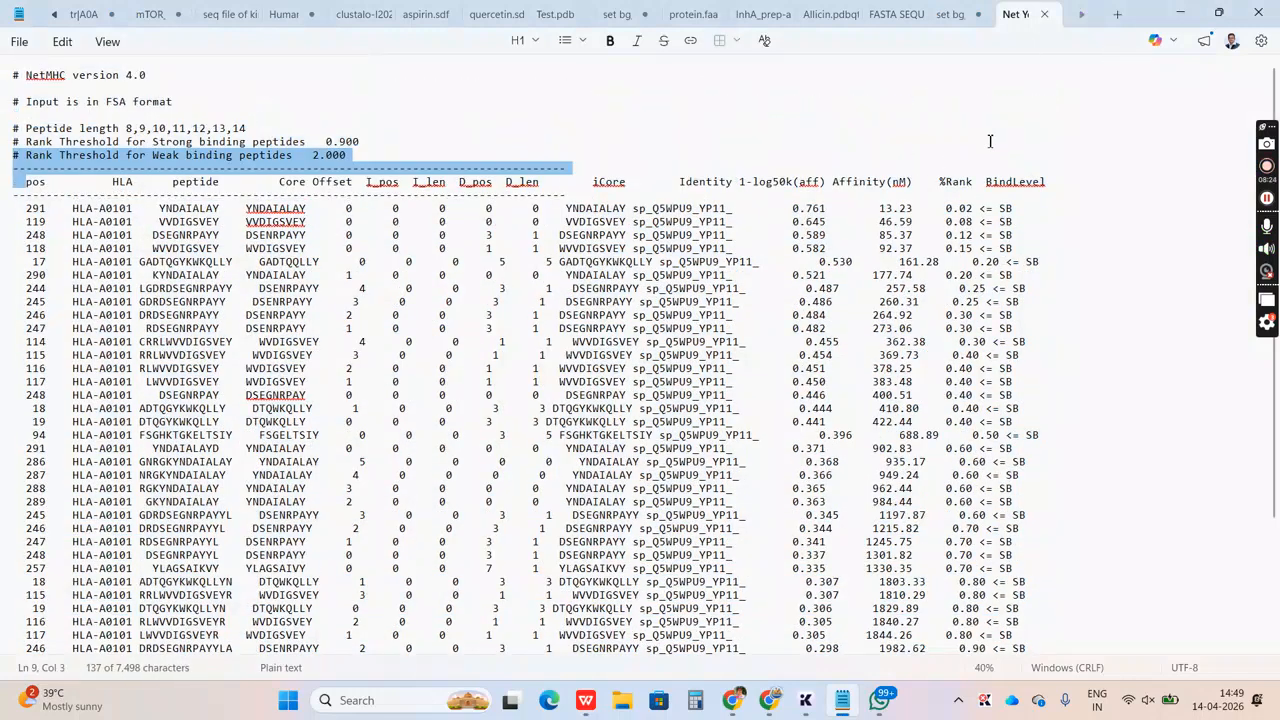
left_click(1047, 183, "shift")
left_click(1045, 184, "shift")
key("ctrl+c")
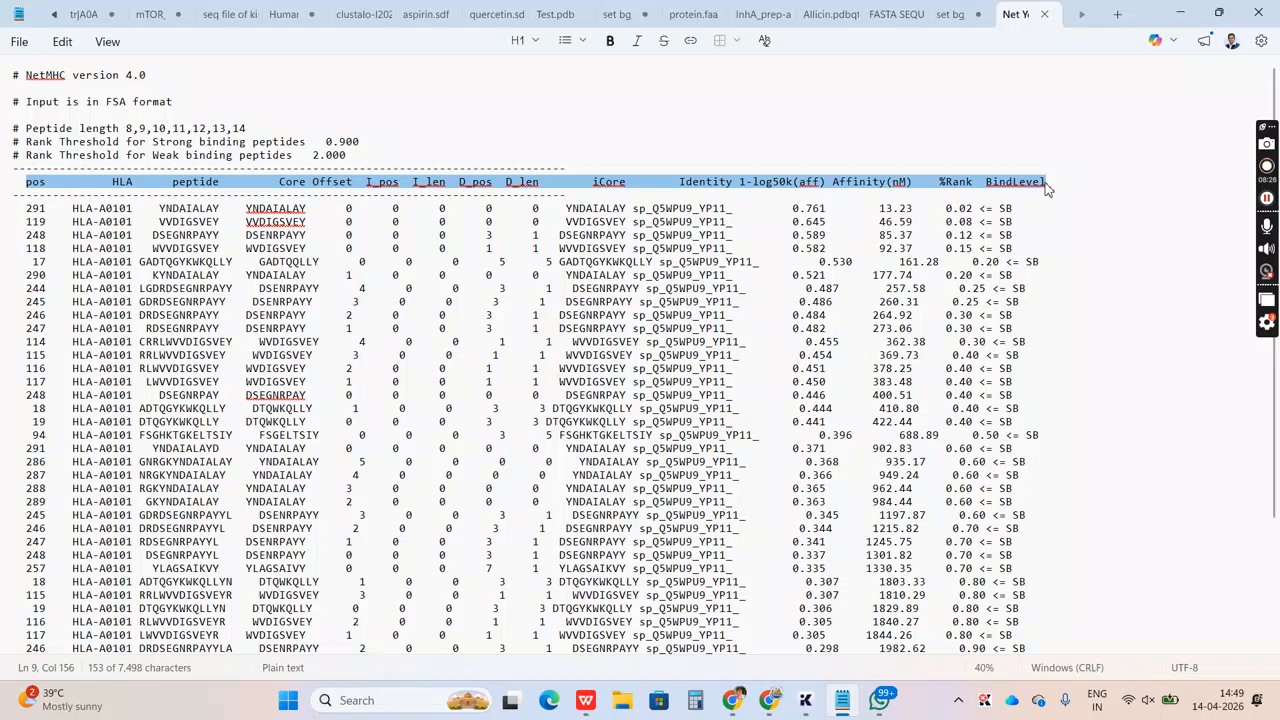
key("alt+Tab")
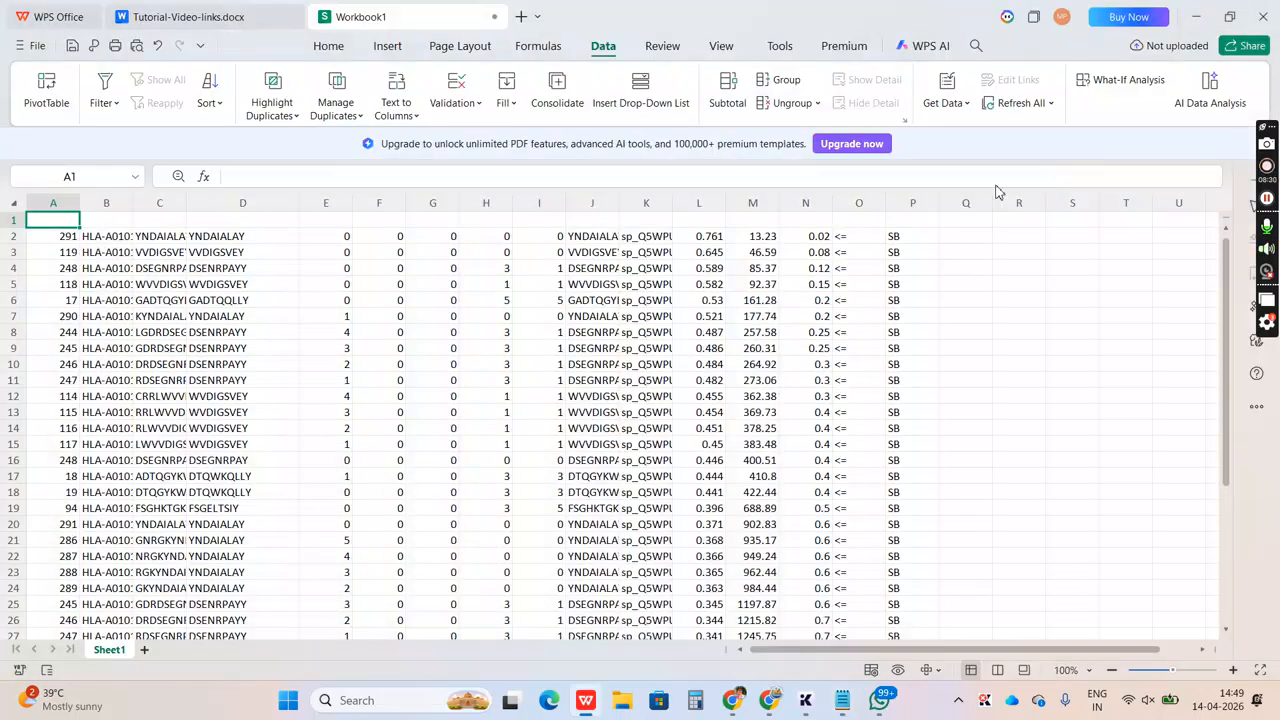
left_click(145, 651)
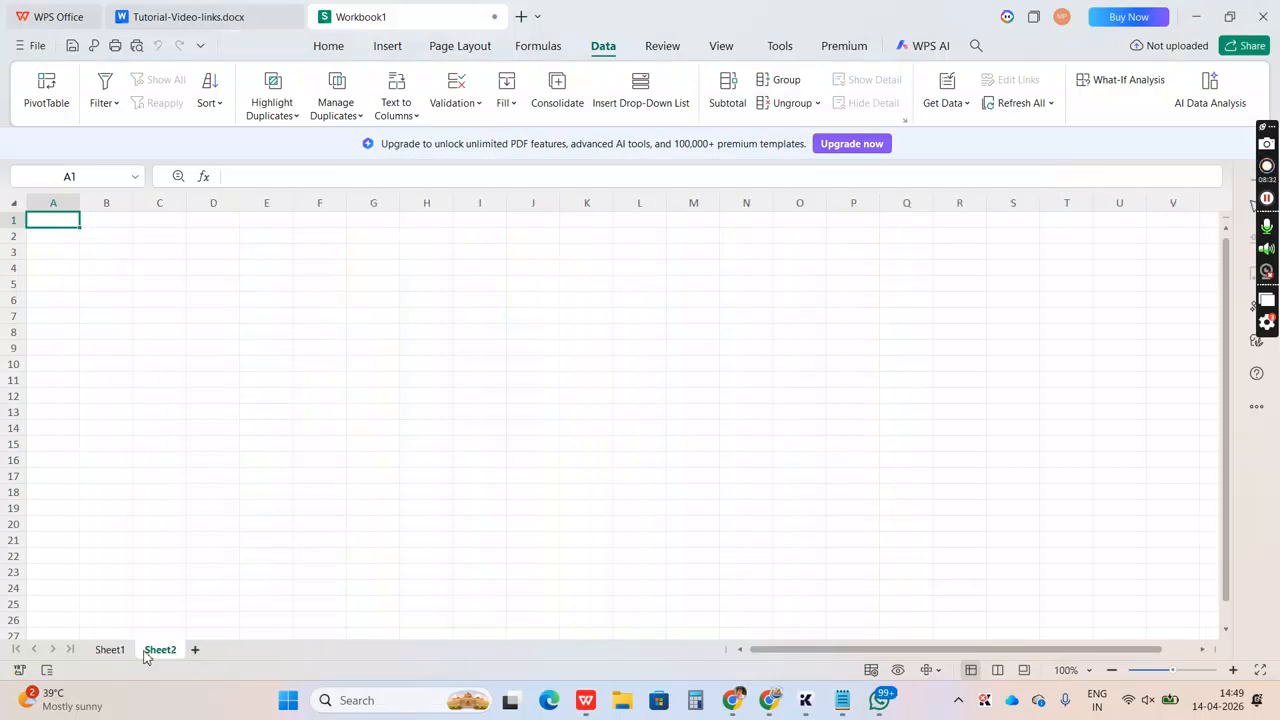
key("ctrl+v")
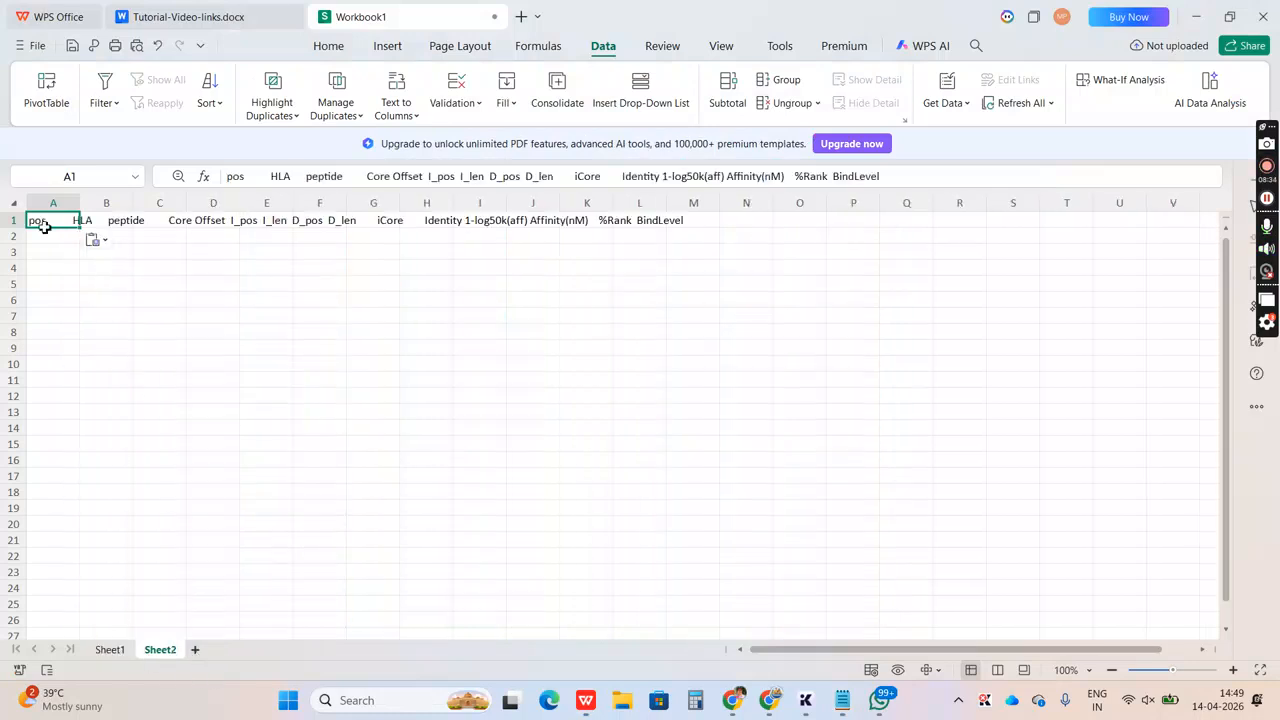
Split the pasted heading line with Text to Columns as delimited data, using Space and treating consecutive delimiters as one
left_click(405, 106)
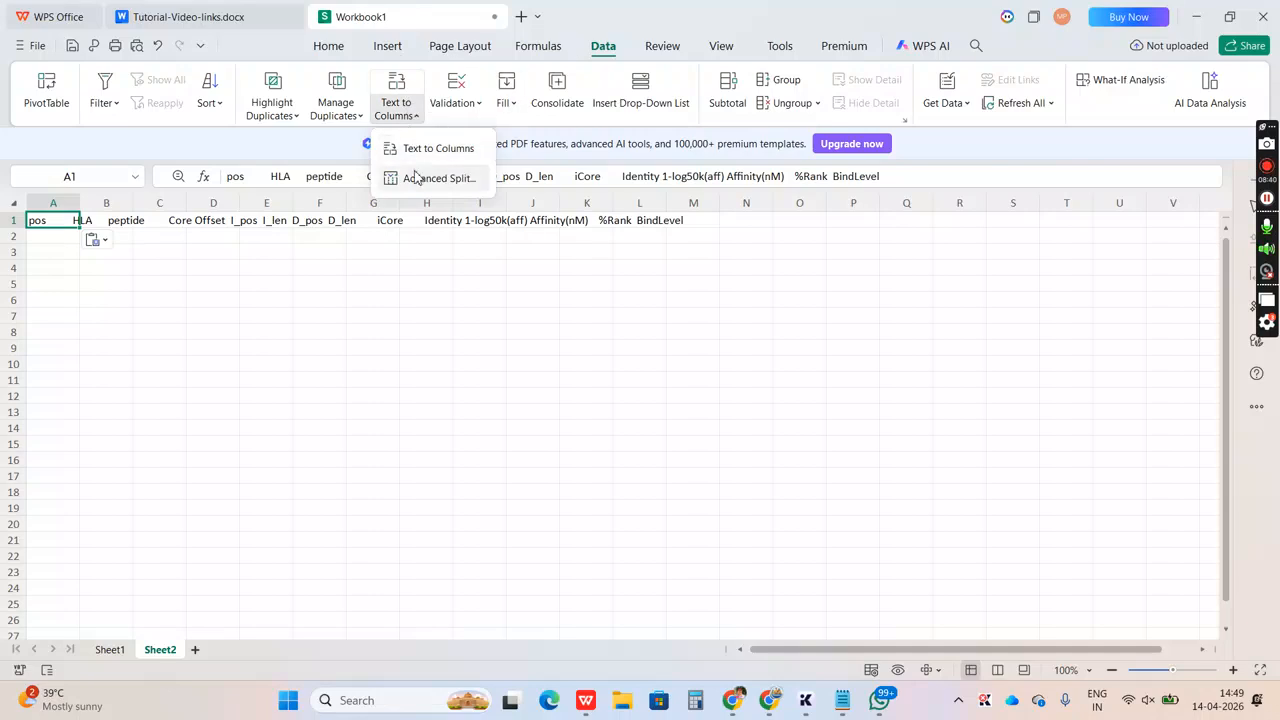
left_click(410, 152)
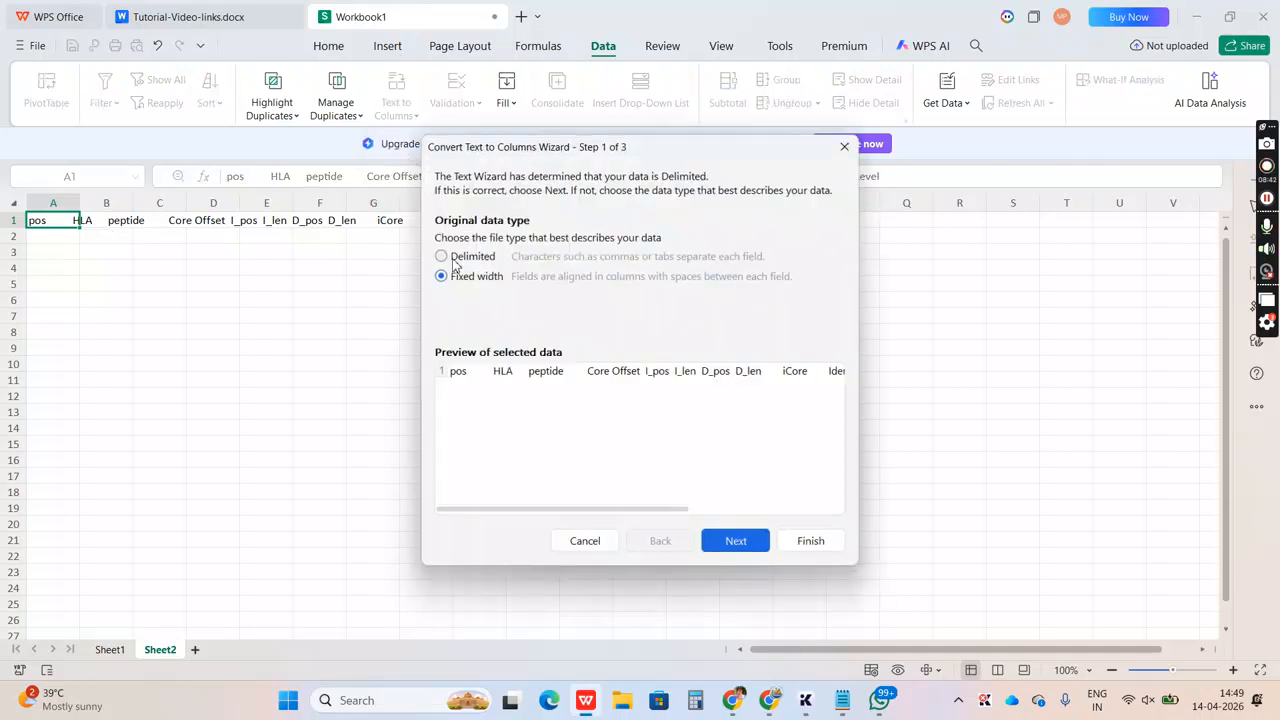
left_click(452, 257)
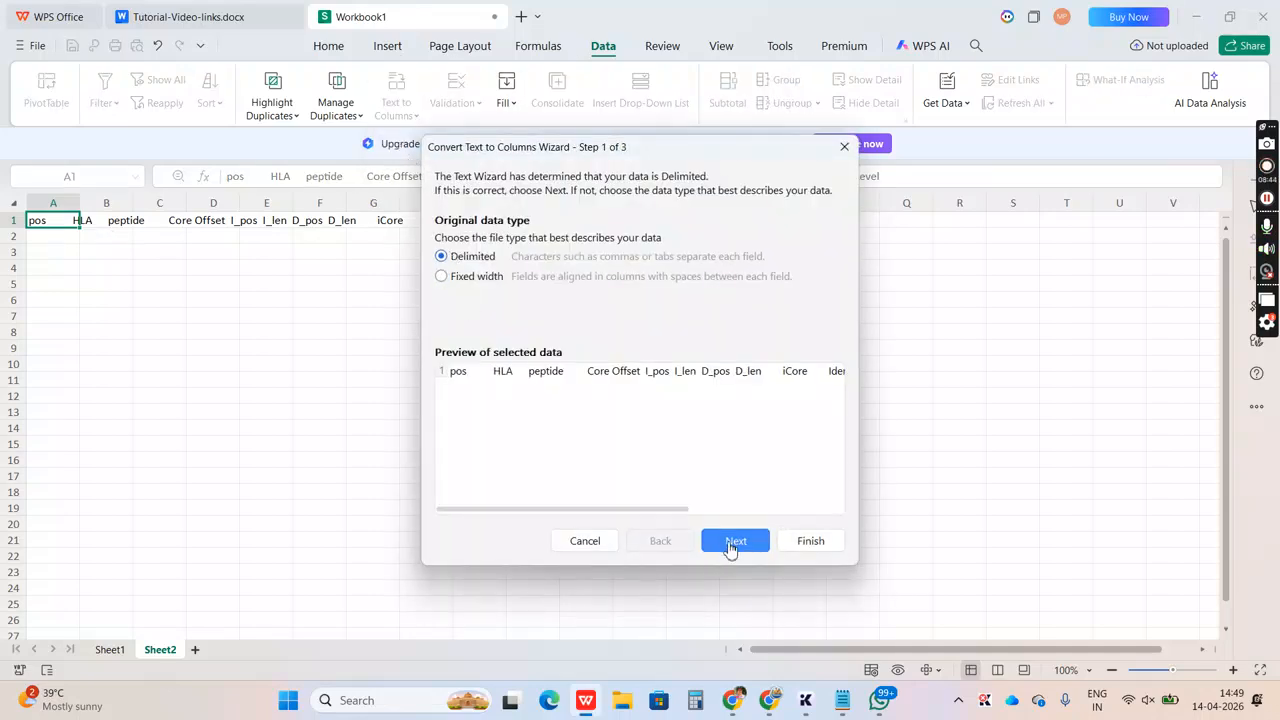
left_click(733, 541)
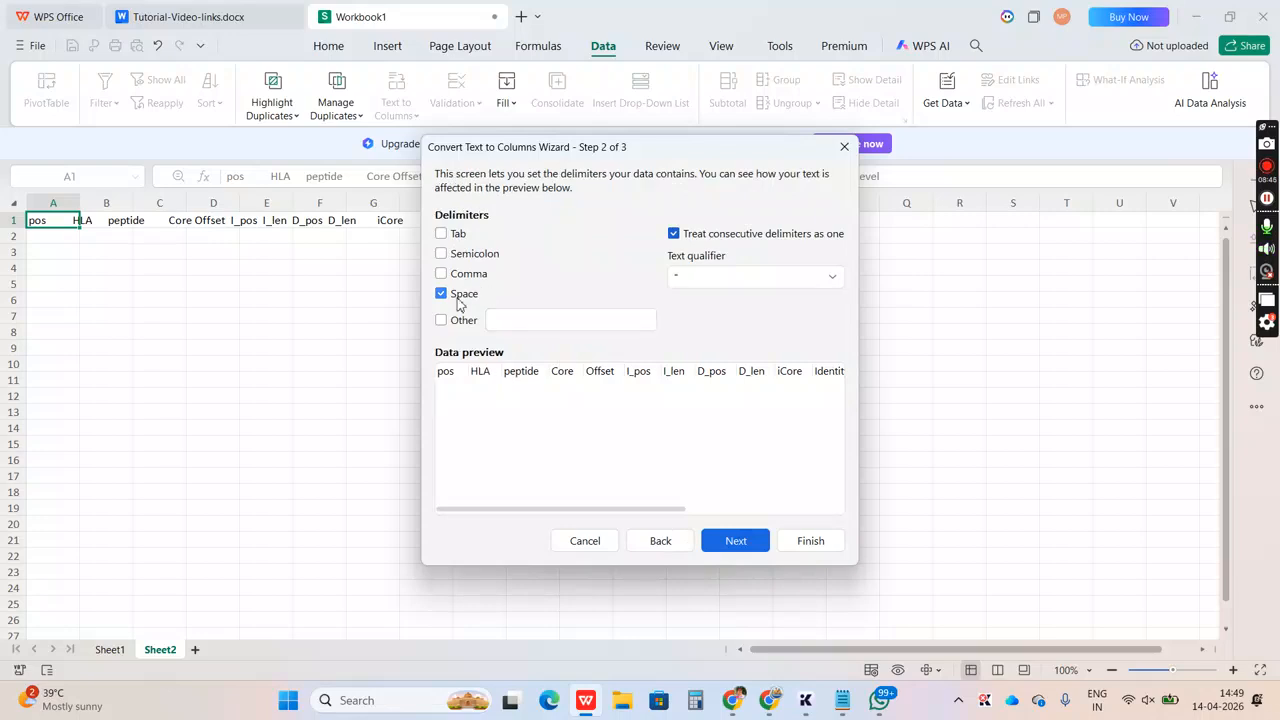
left_click(743, 543)
left_click(810, 541)
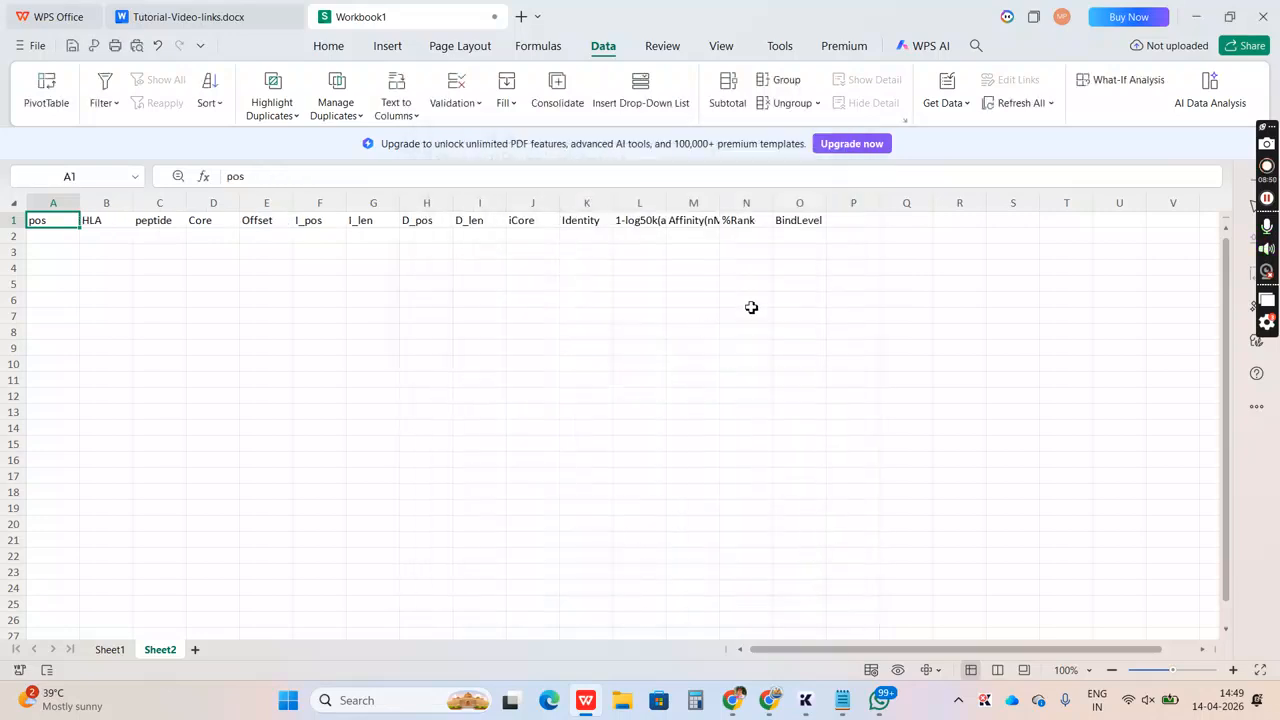
Copy the split headings A1:O1 from Sheet2 into row 1 of Sheet1, and auto-fit the width of the peptide column
left_click(815, 224, "shift")
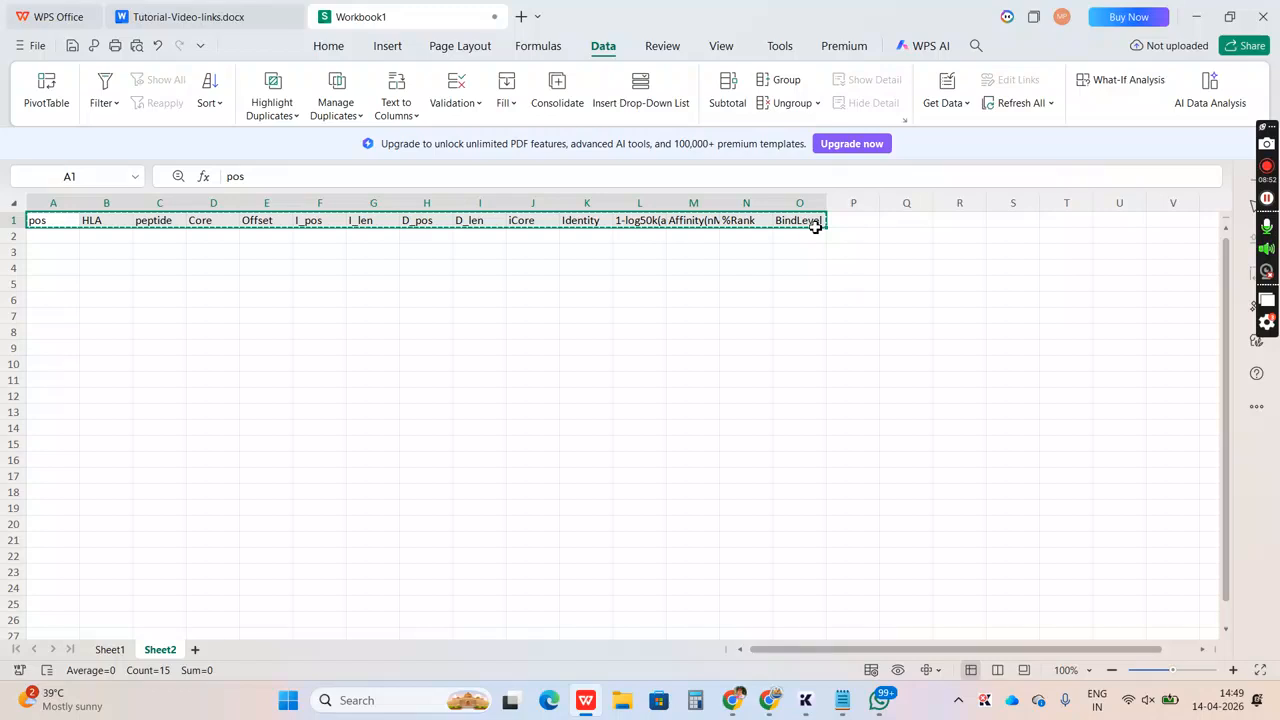
left_click(118, 649)
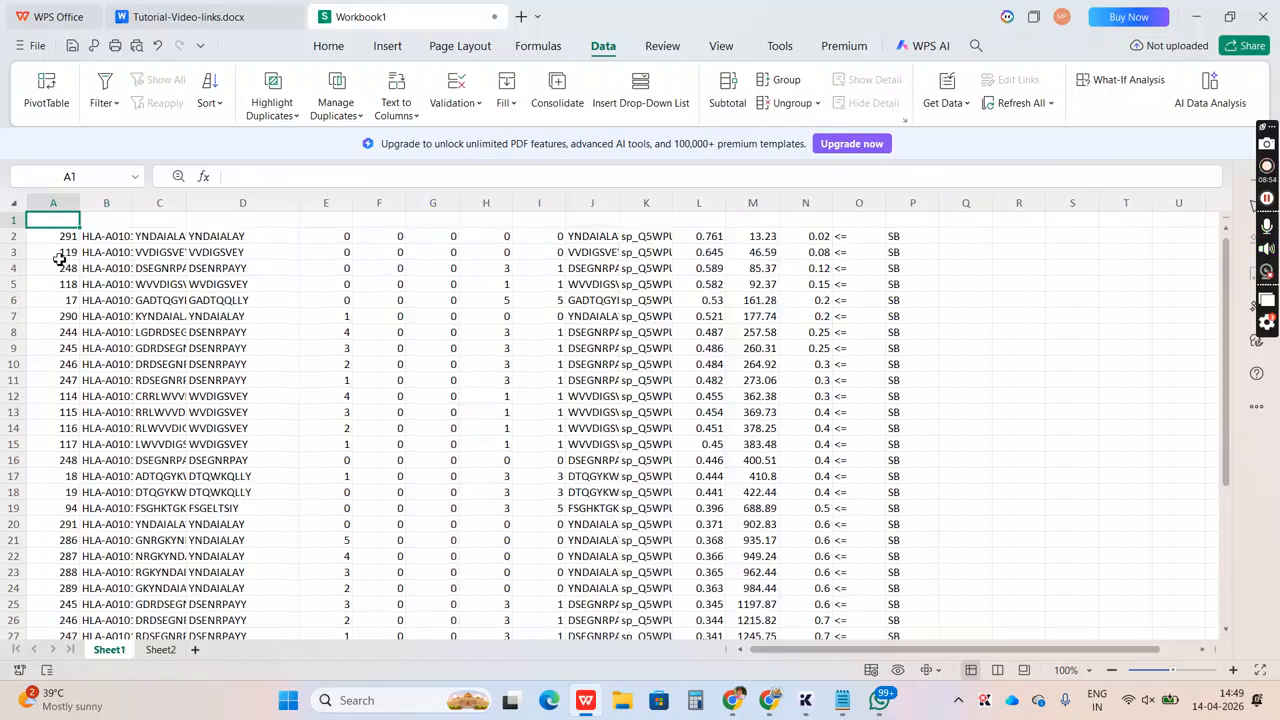
key("ctrl+v")
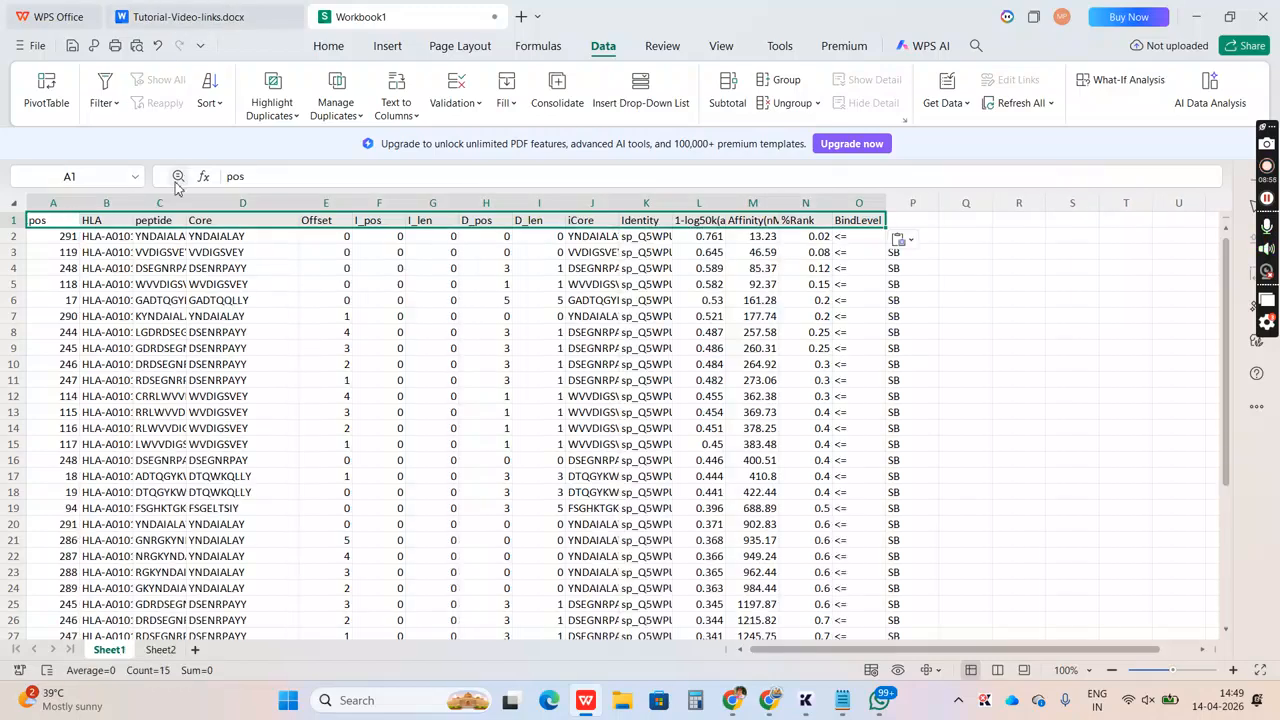
double_click(187, 205)
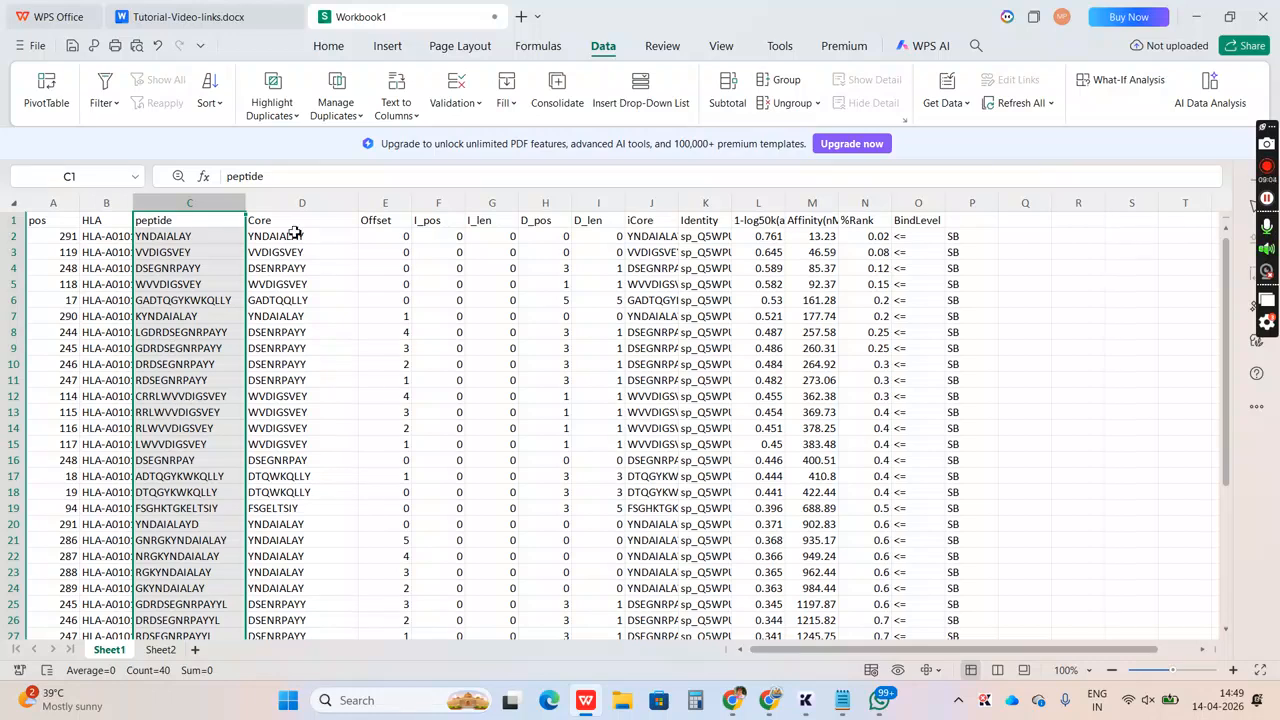
Set up a custom sort with the selection expanded to the adjacent data and Core as the column to sort by
left_click(298, 202)
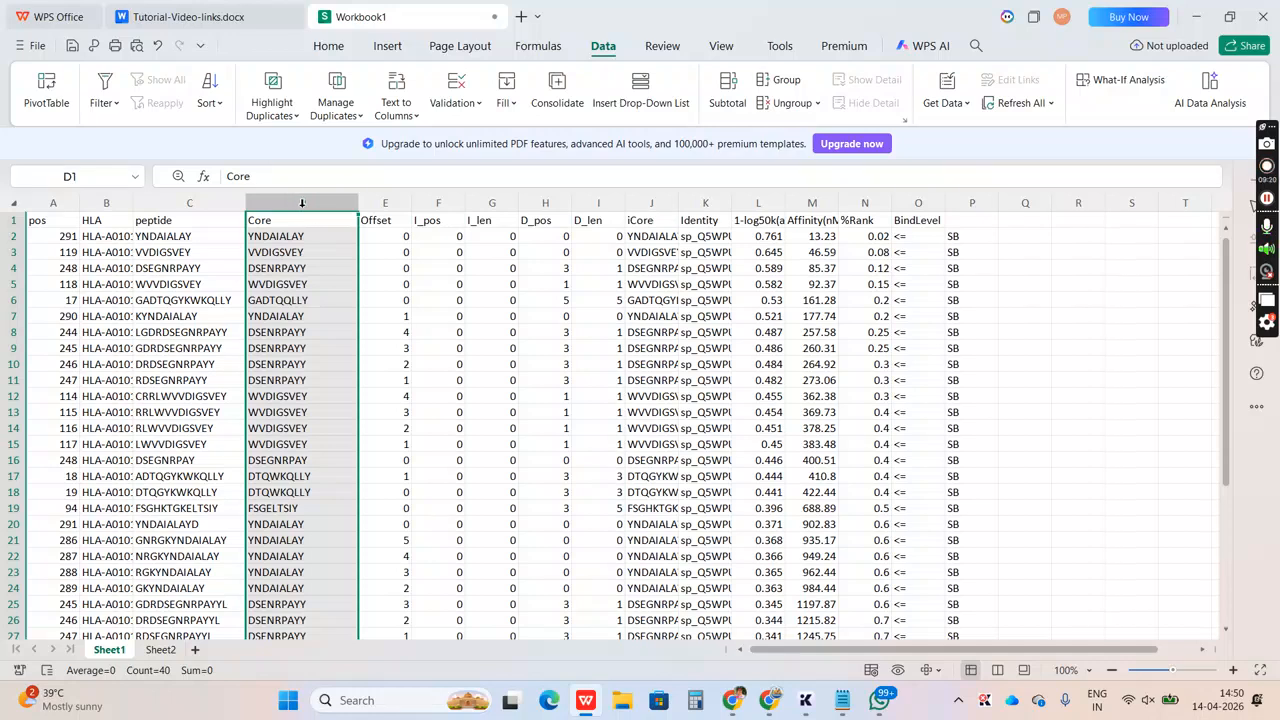
left_click(415, 240)
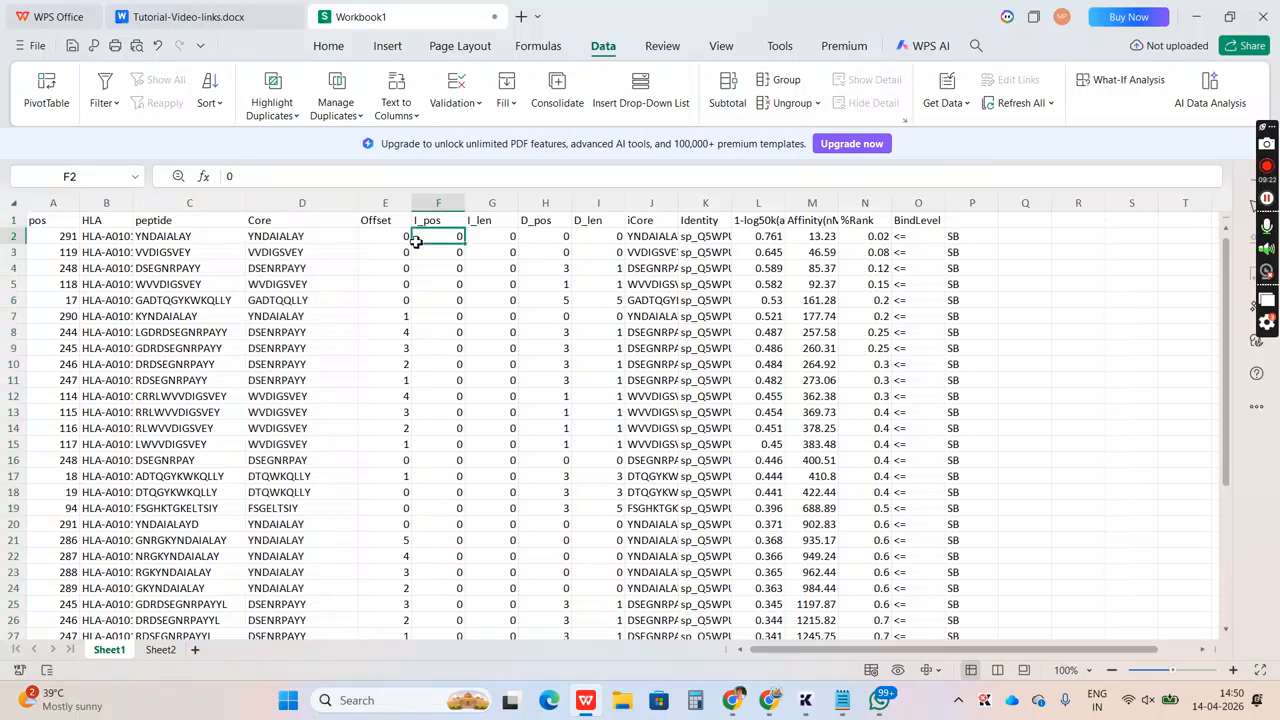
left_click(303, 202)
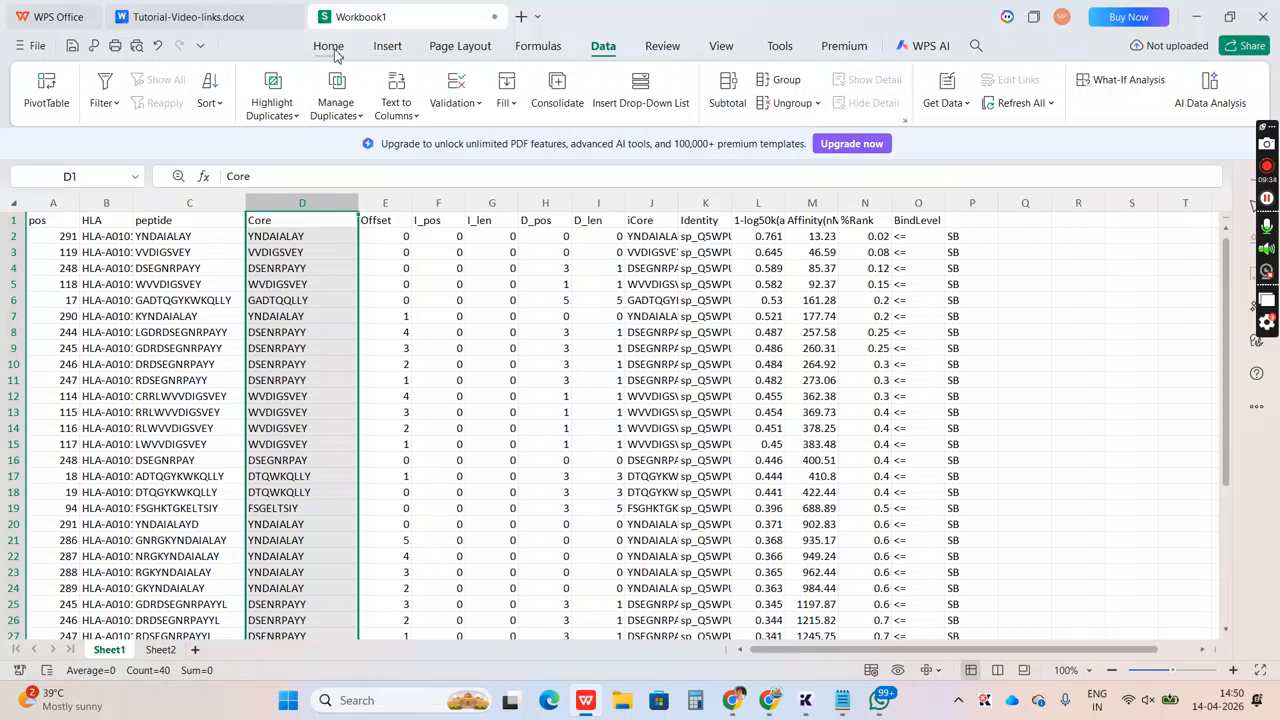
left_click(213, 106)
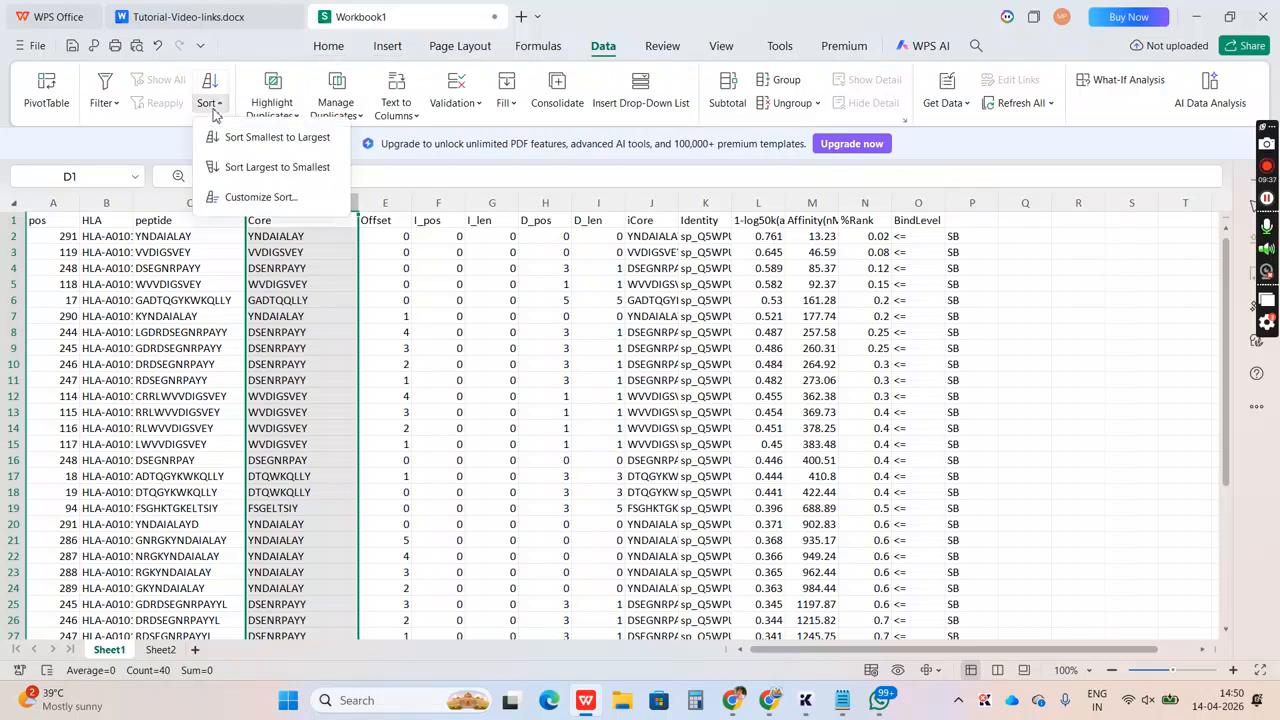
left_click(235, 194)
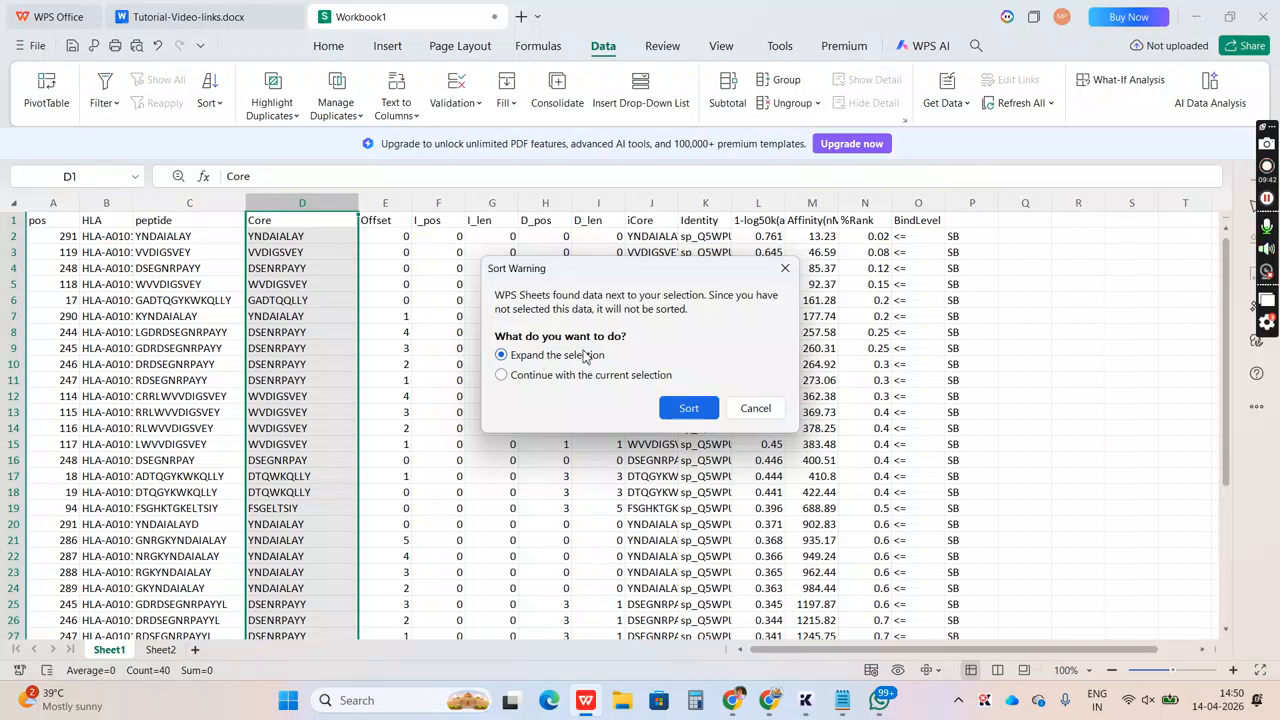
left_click(679, 407)
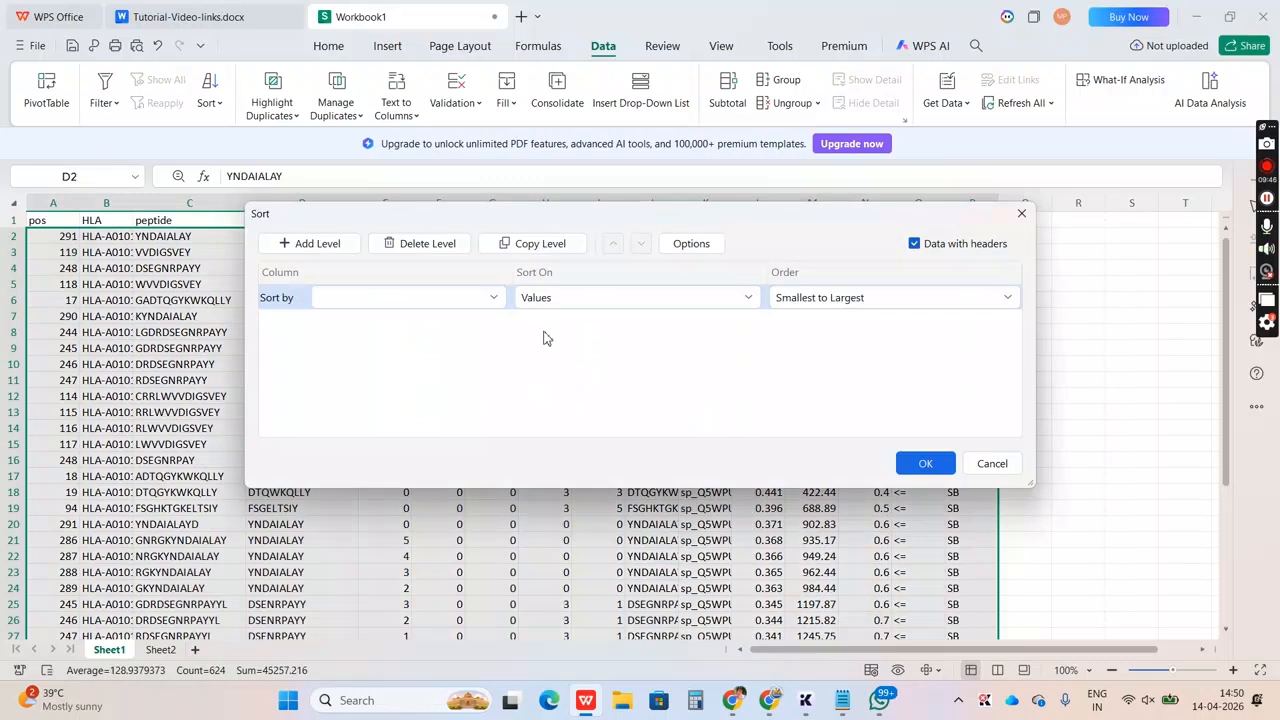
left_click(491, 299)
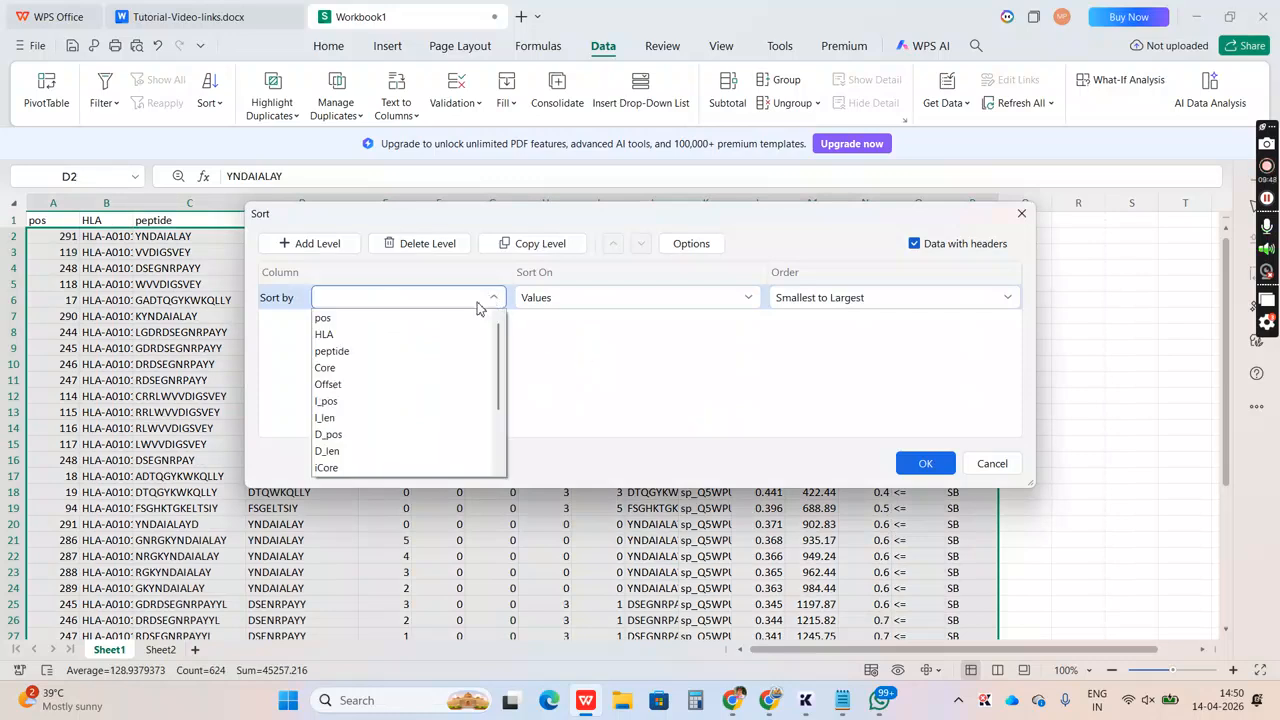
left_click(421, 369)
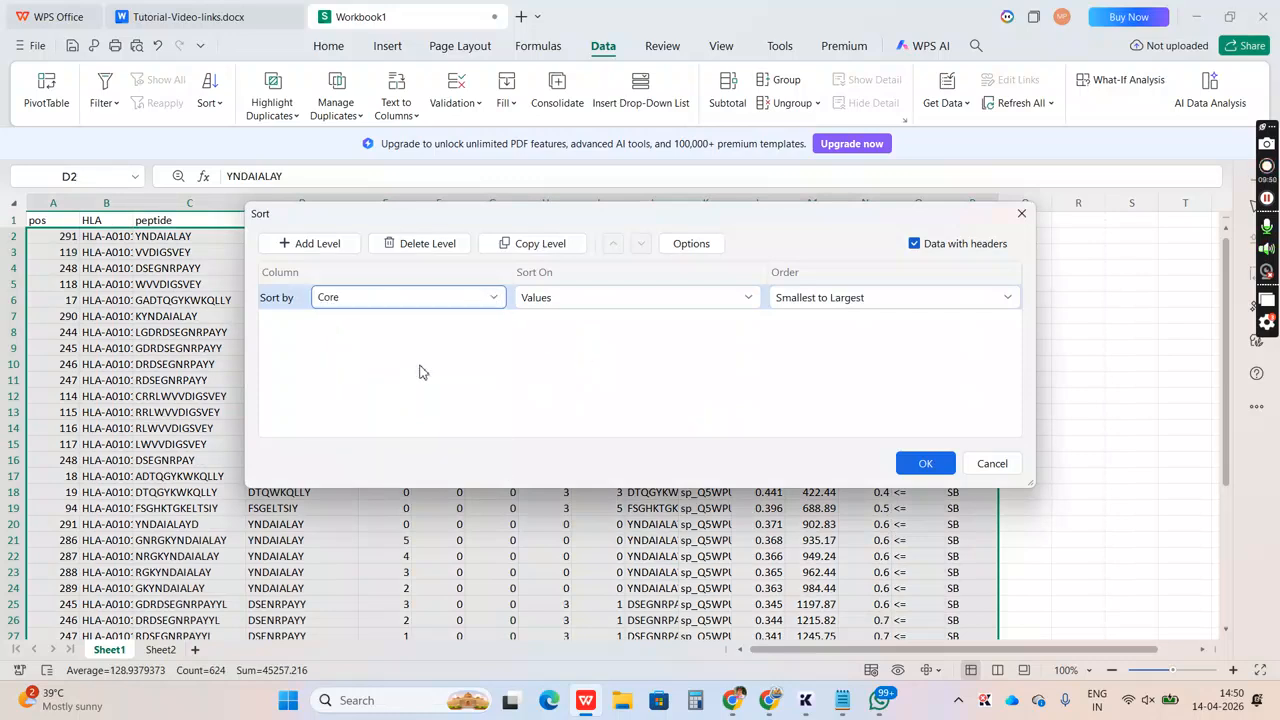
Apply the sort on Values with the custom list A, B, C, D, E, F as the order
left_click(683, 304)
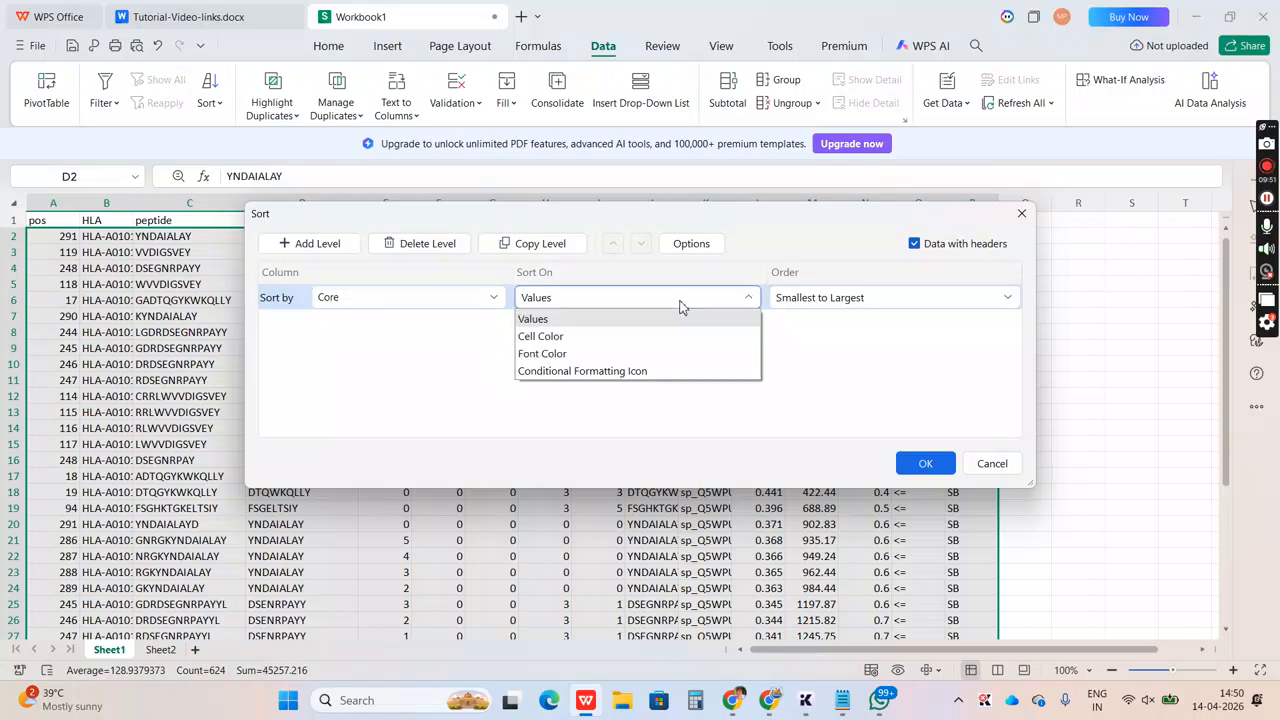
left_click(632, 319)
left_click(874, 297)
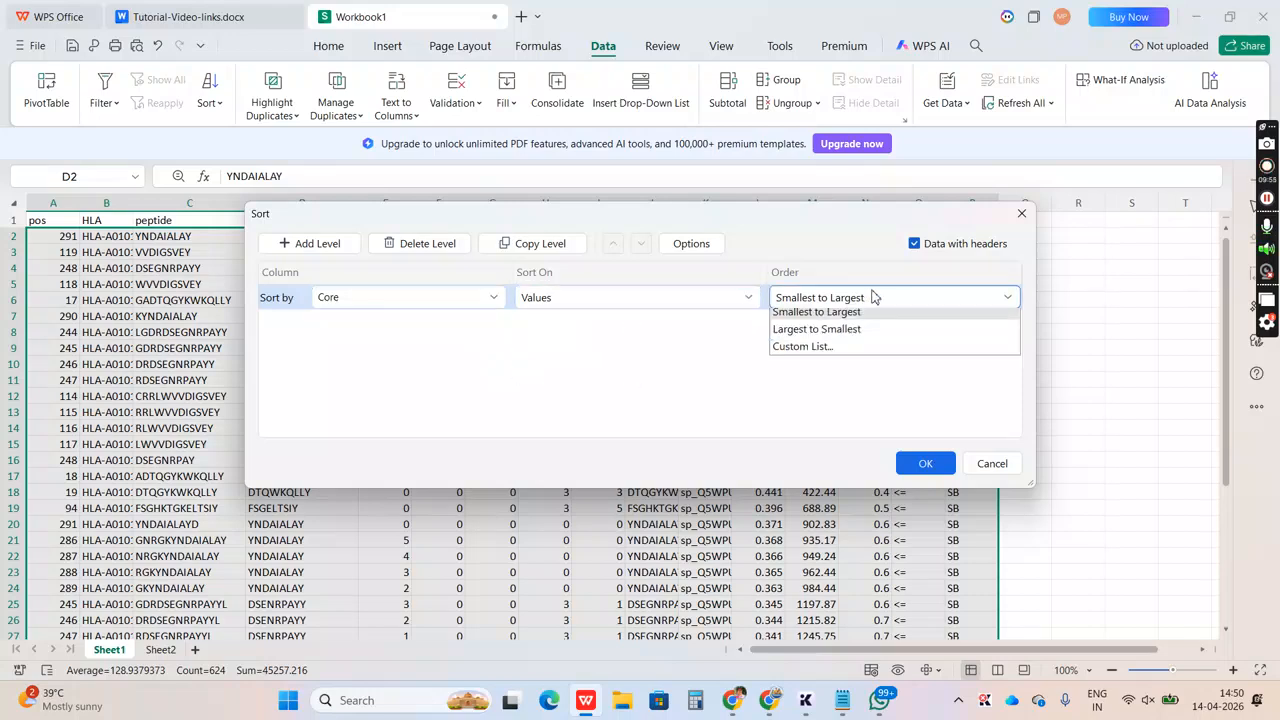
left_click(816, 356)
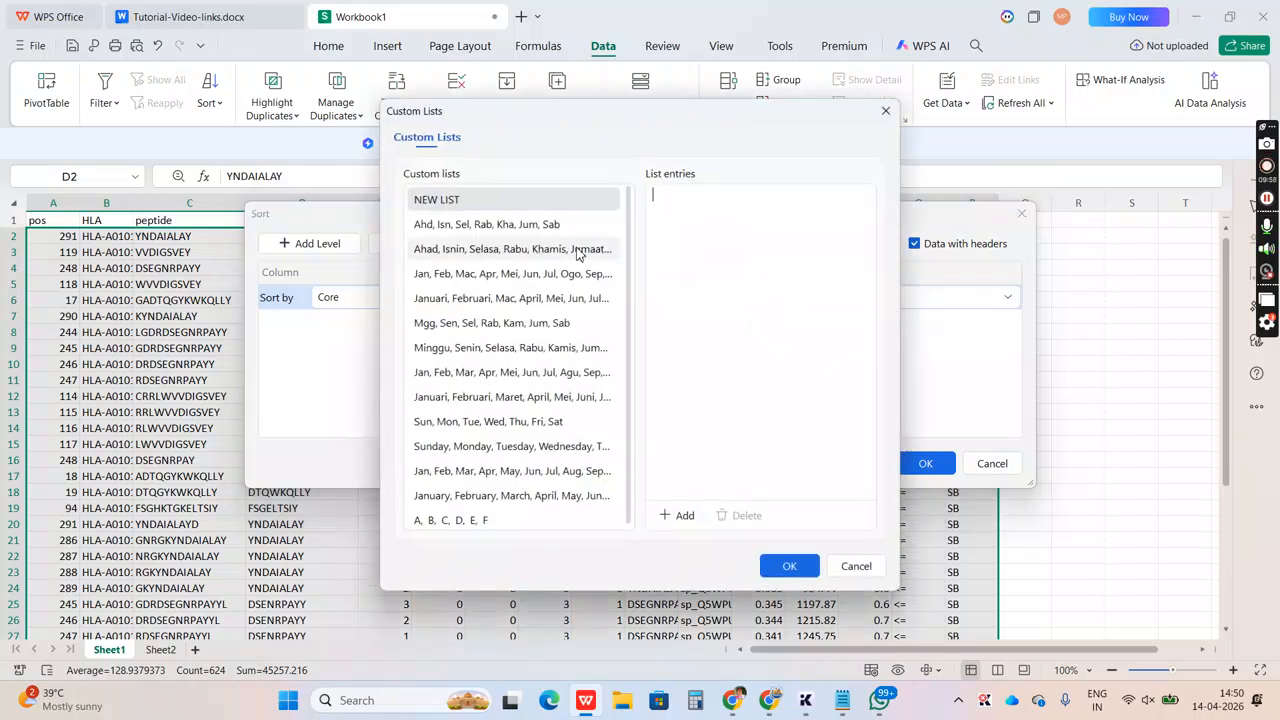
left_click(444, 523)
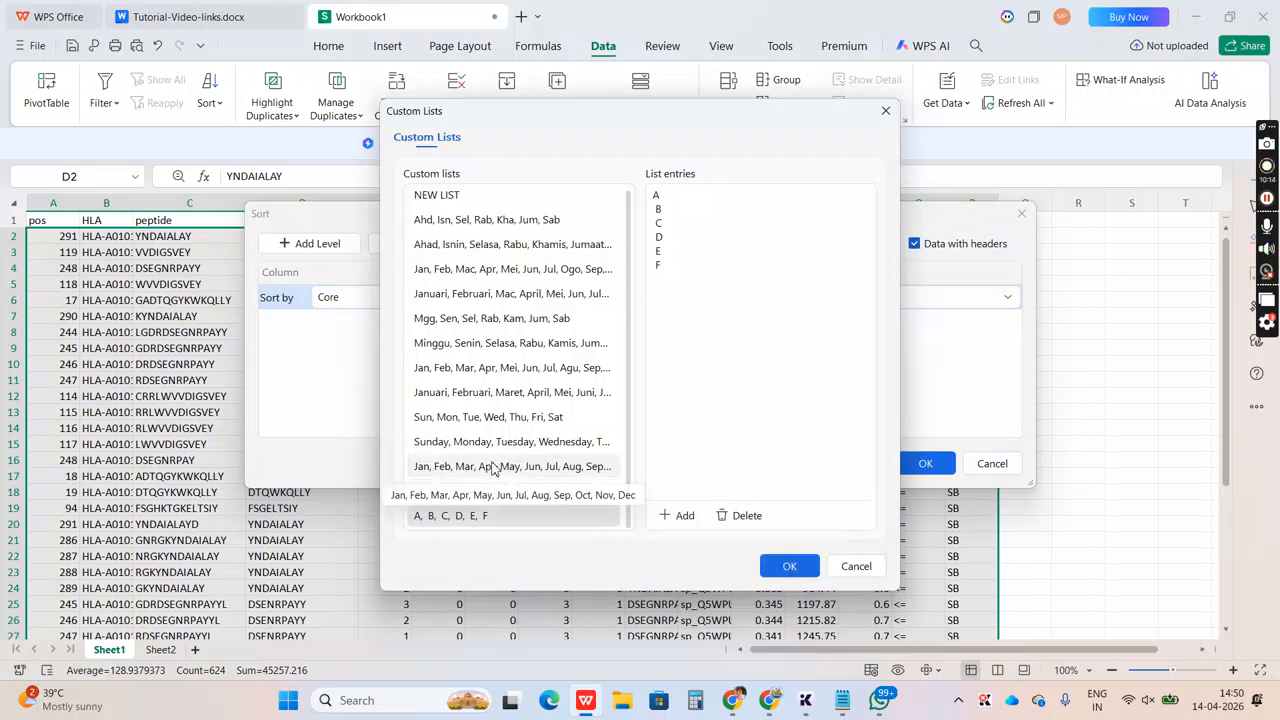
left_click(785, 565)
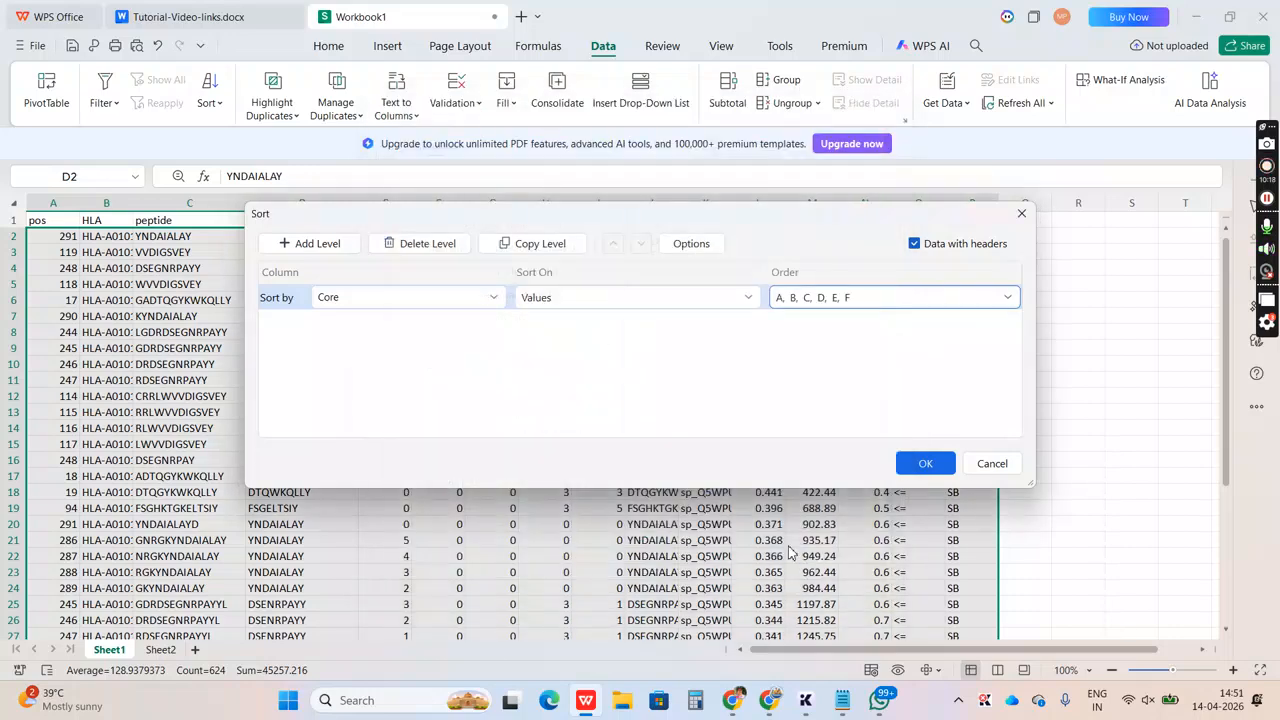
left_click(925, 463)
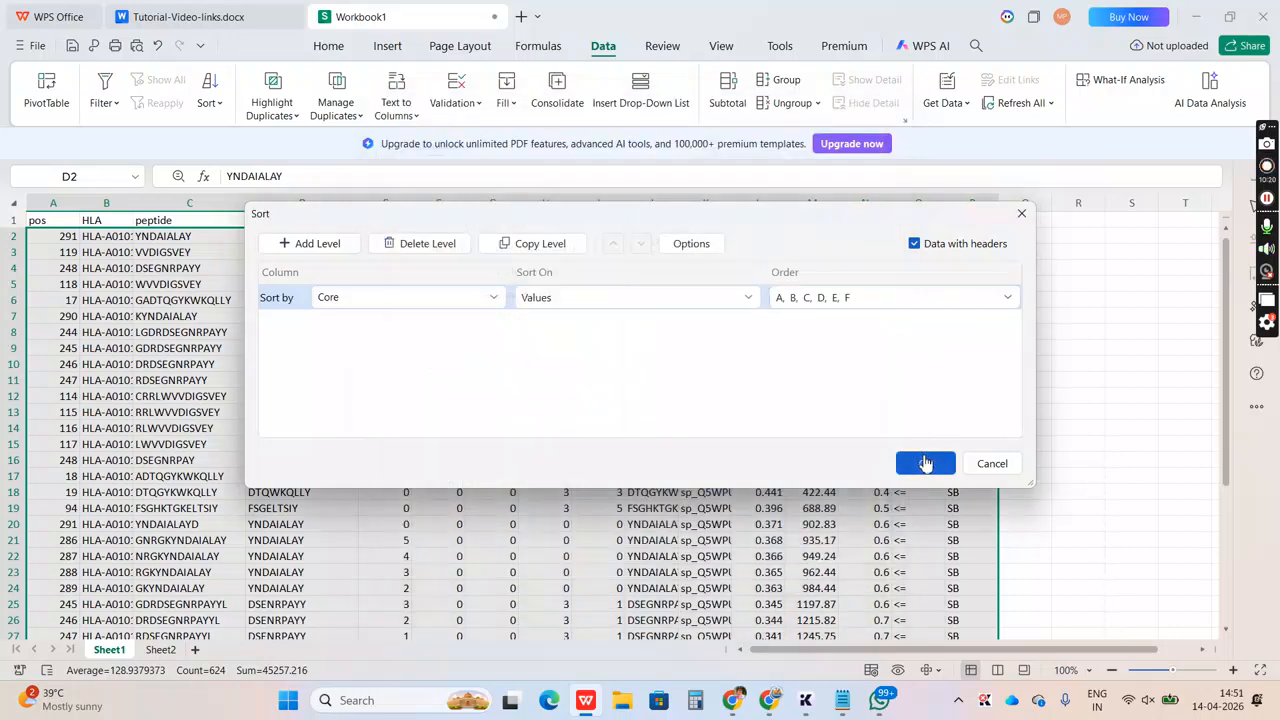
Auto-fit the width of the HLA column in the sorted table
left_click(705, 491)
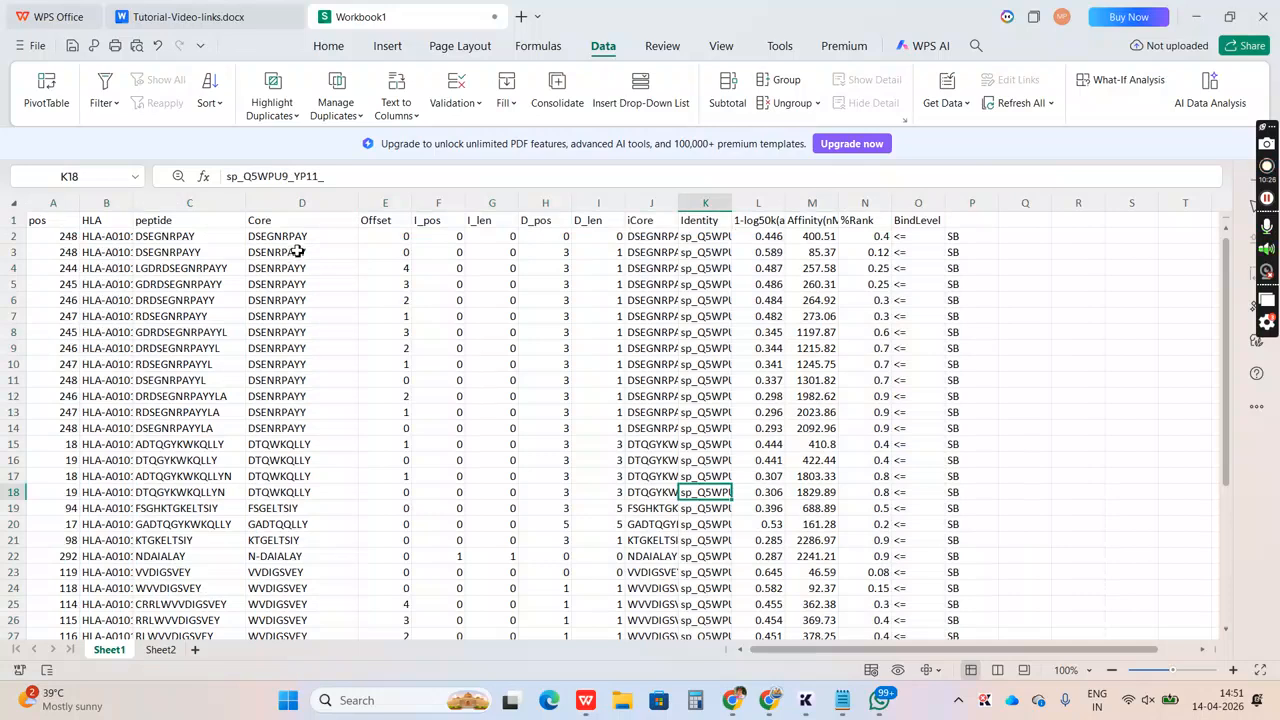
double_click(137, 206)
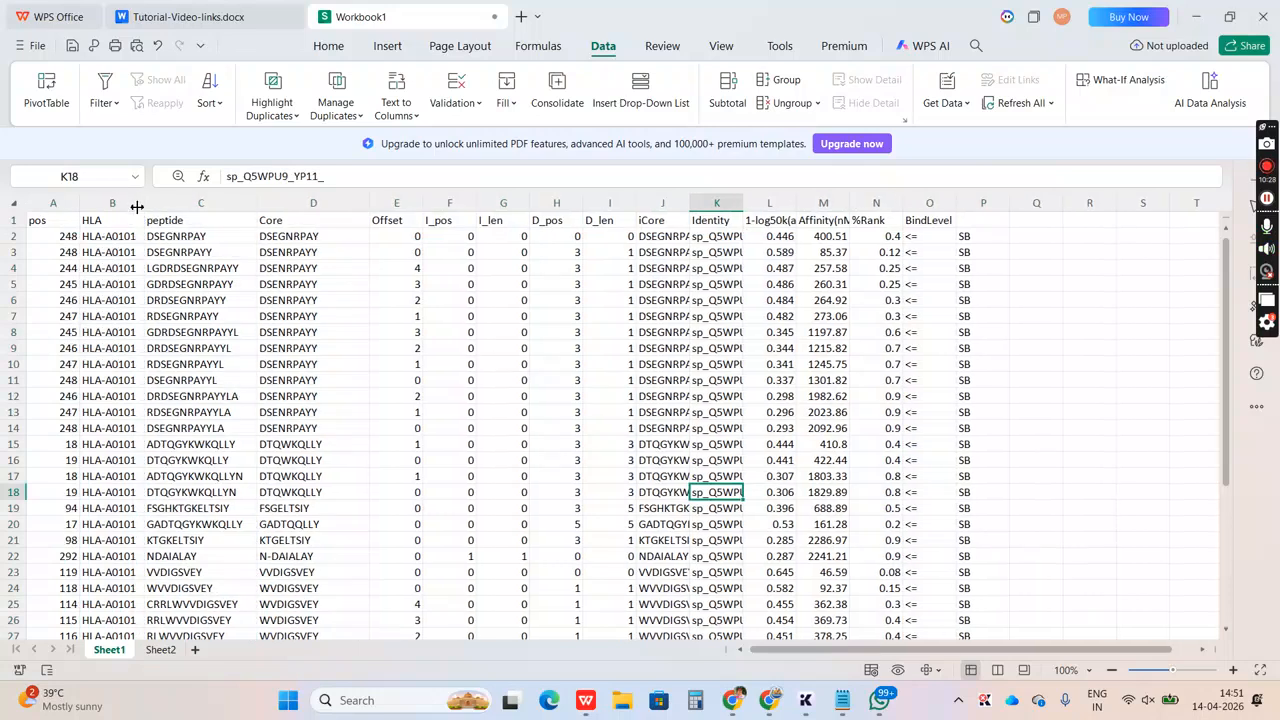
Examine the groups of identical Core sequences in D2:D14 and D15:D18
left_click(307, 237)
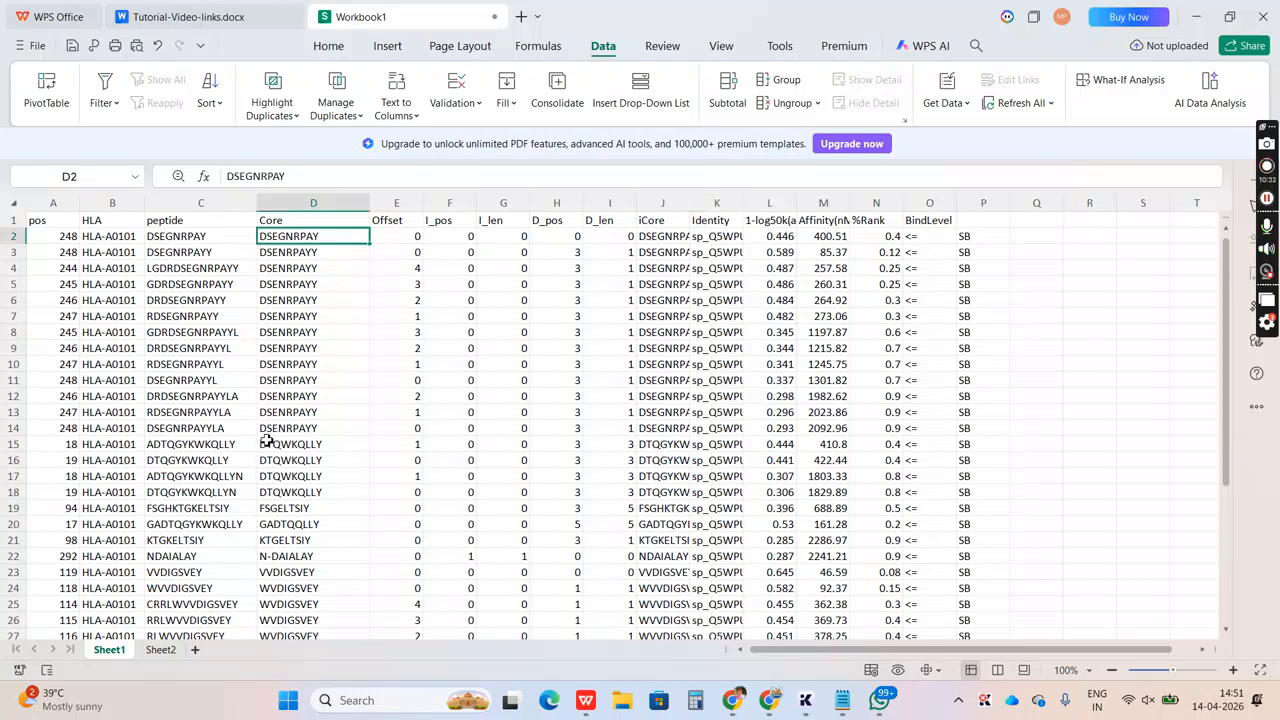
left_click(264, 430, "shift")
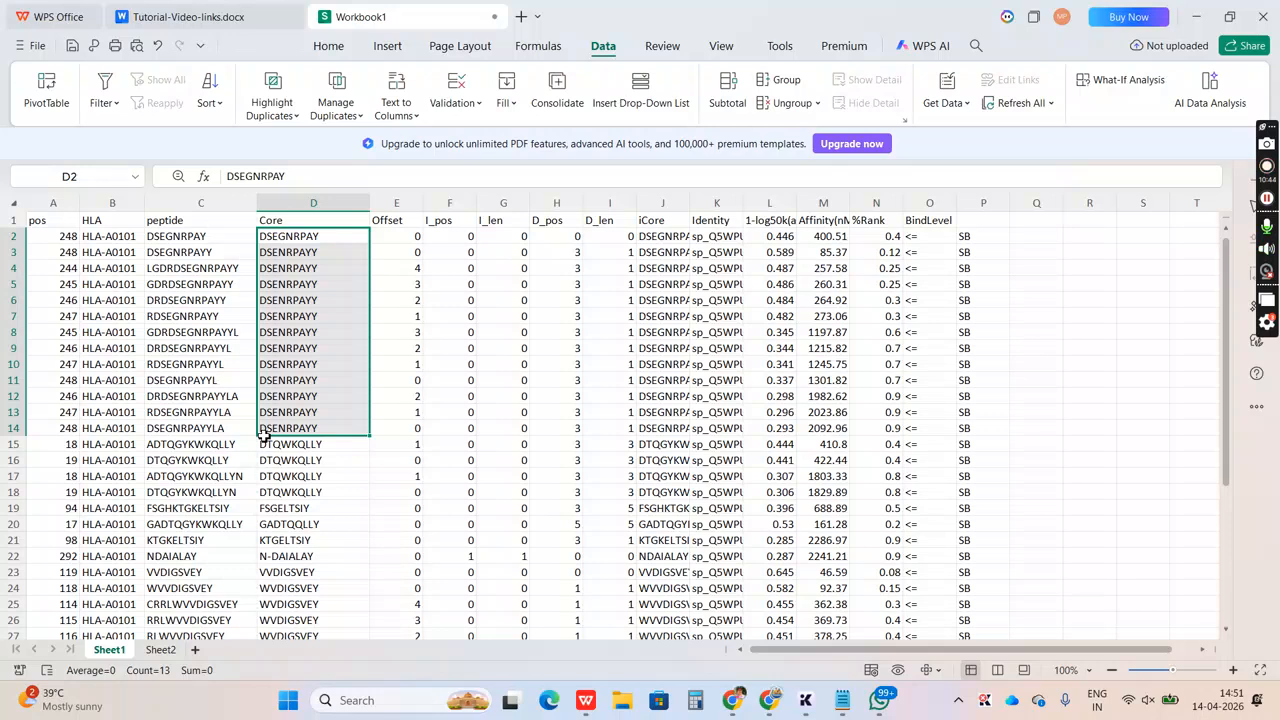
key("Down")
key("Down")
key("Down")
key("Down")
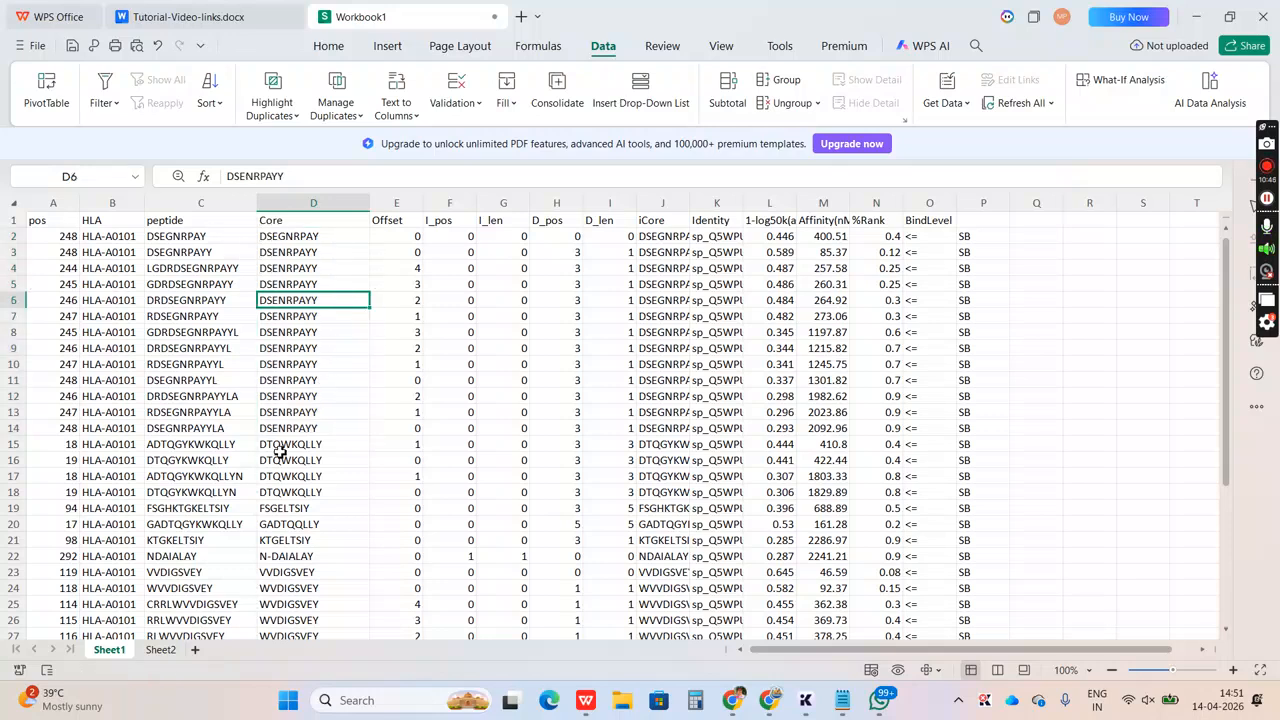
left_click(278, 450)
left_click(273, 492, "shift")
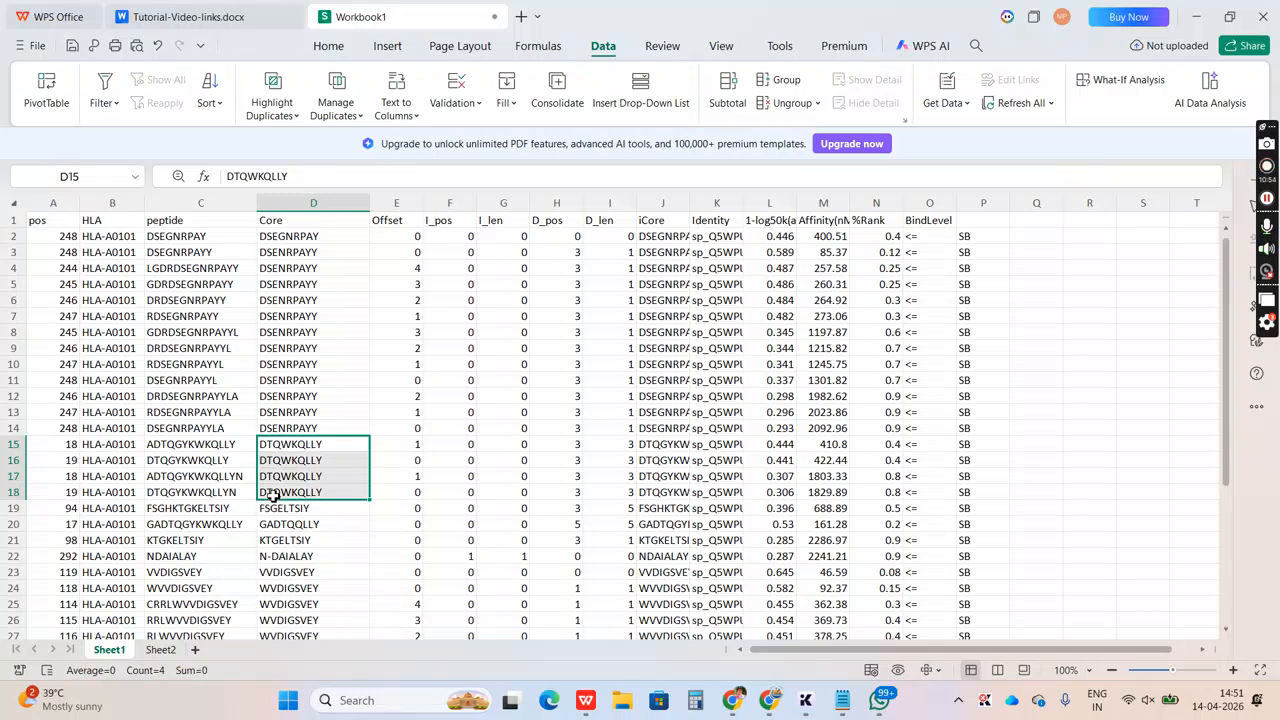
Examine the Core sequences from row 19 down to row 30 for unique and repeated entries
key("Down")
key("Down")
key("Down")
key("Down")
key("Down")
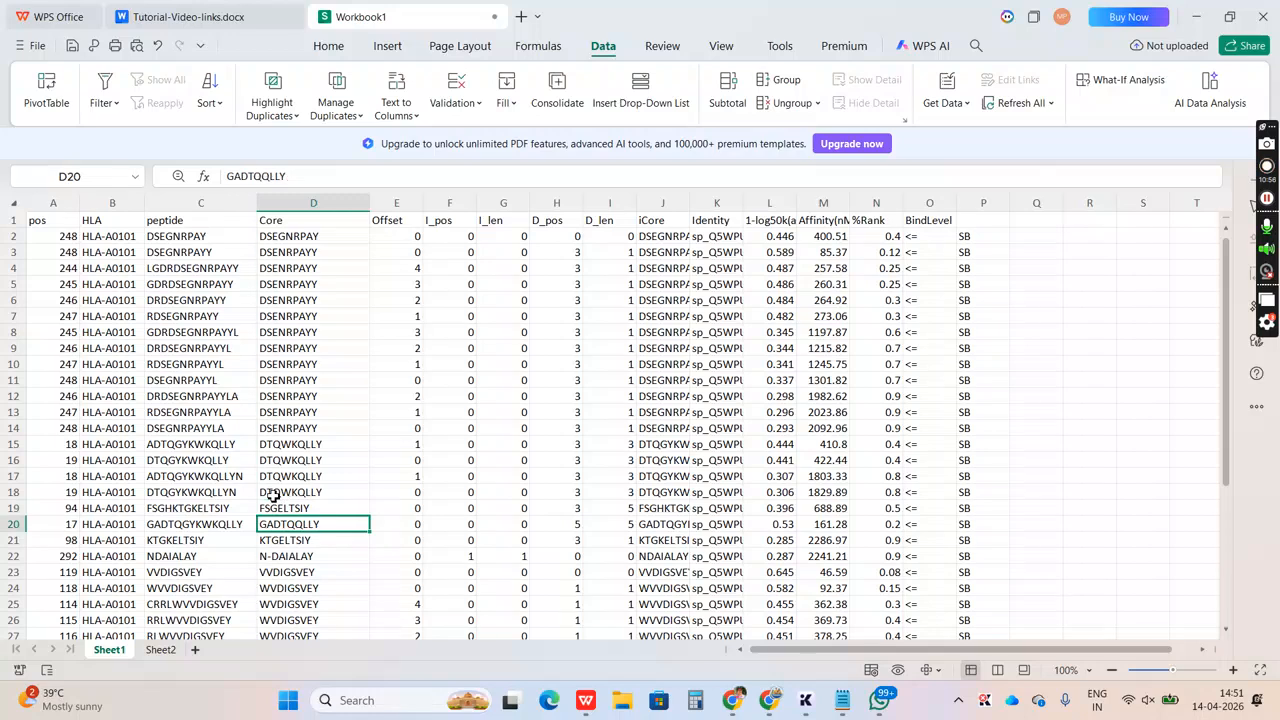
key("Down")
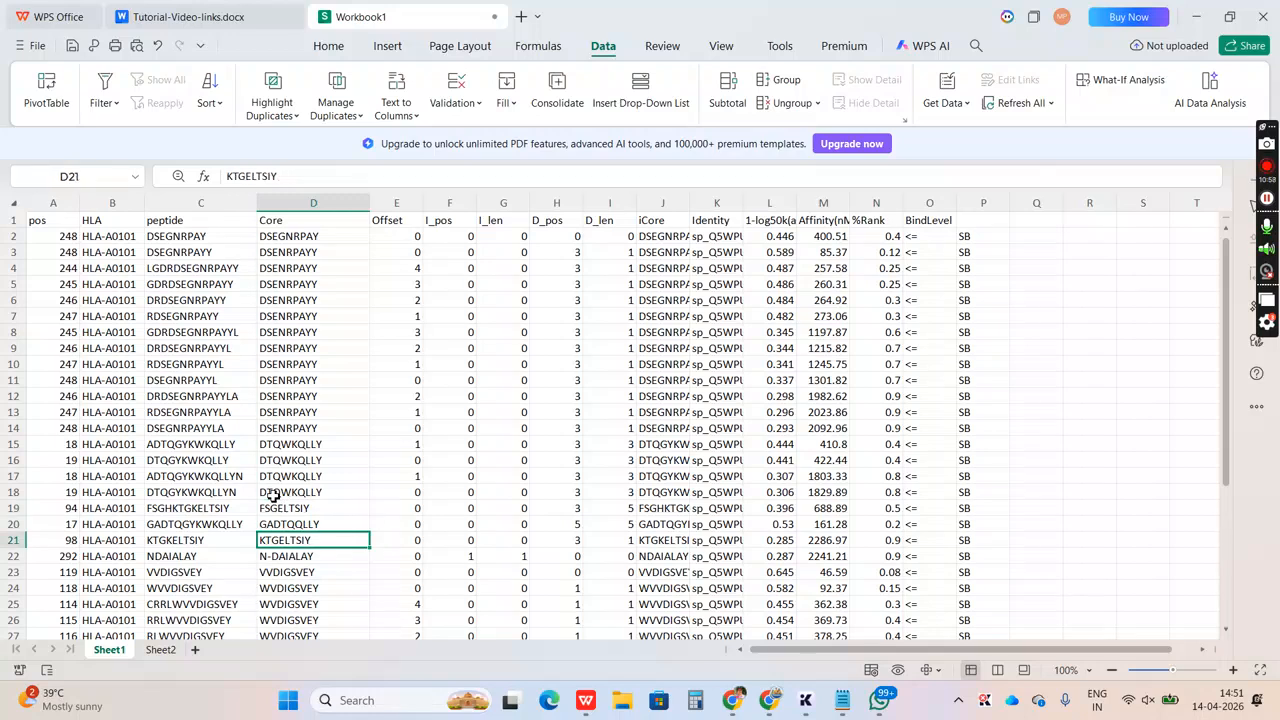
key("Down")
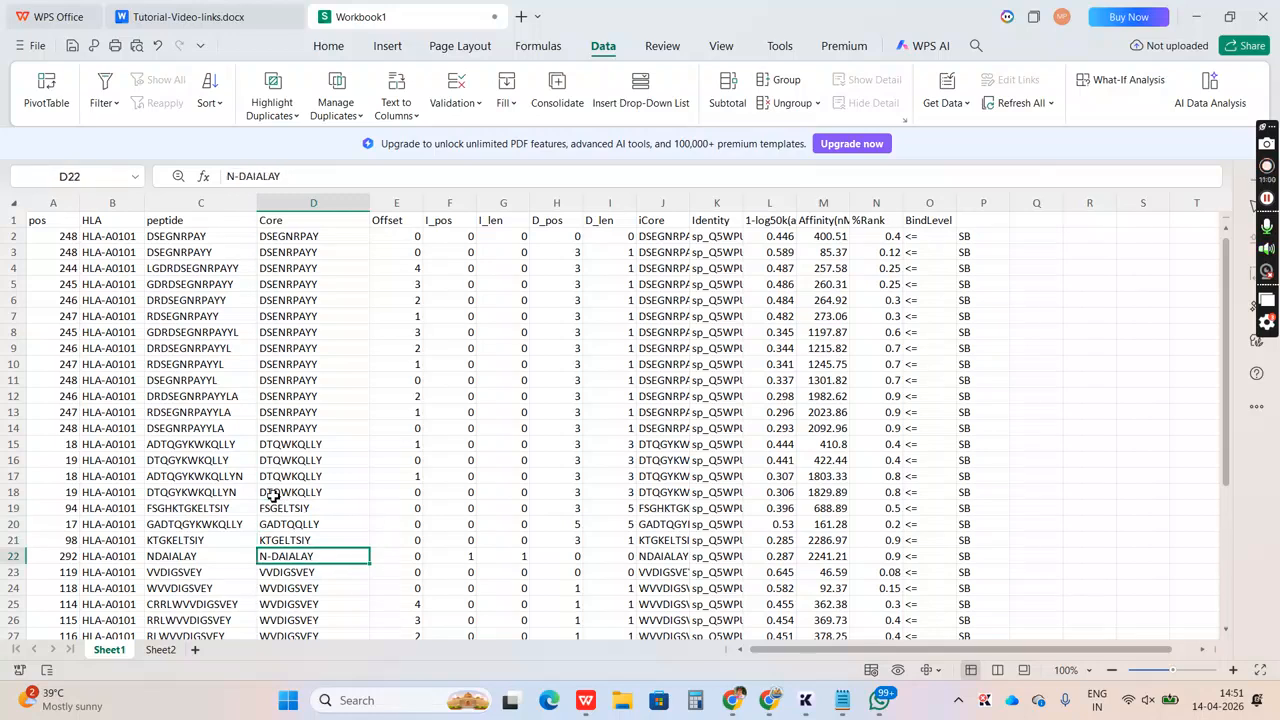
key("Down")
key("Down")
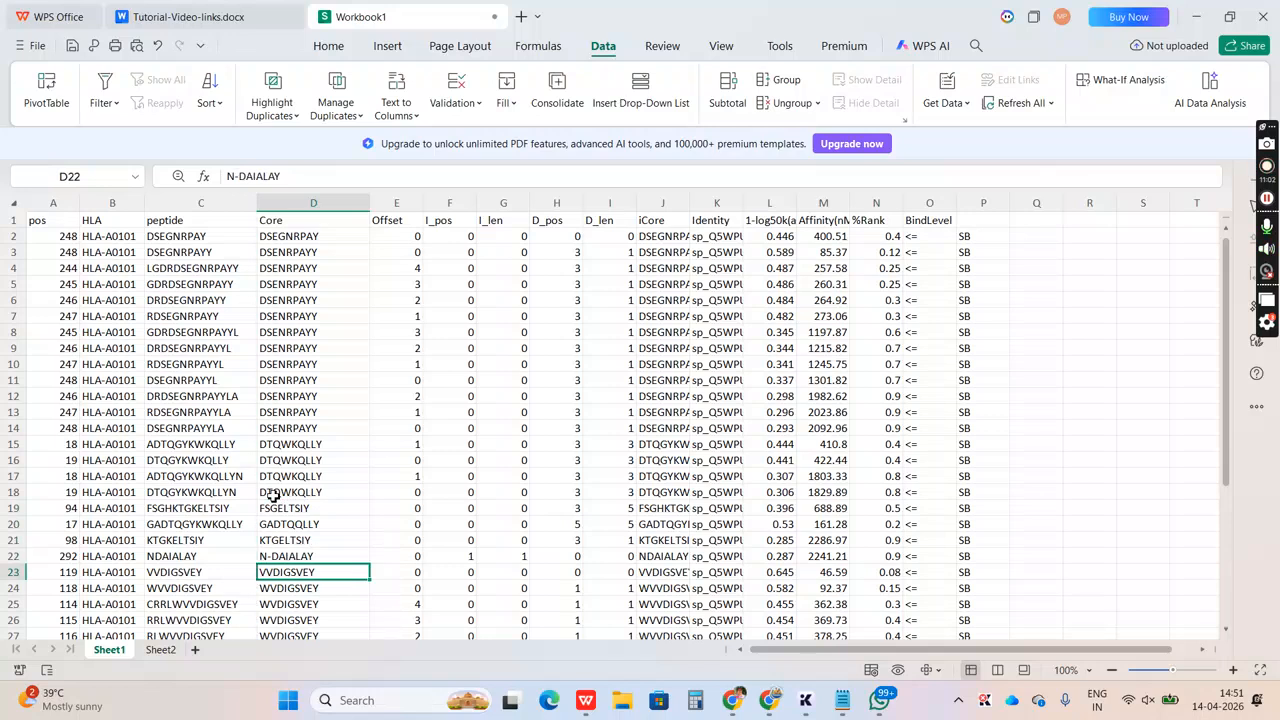
key("Up")
key("Down")
key("Down")
key("Down")
key("Down")
key("Down")
key("Down")
key("Down")
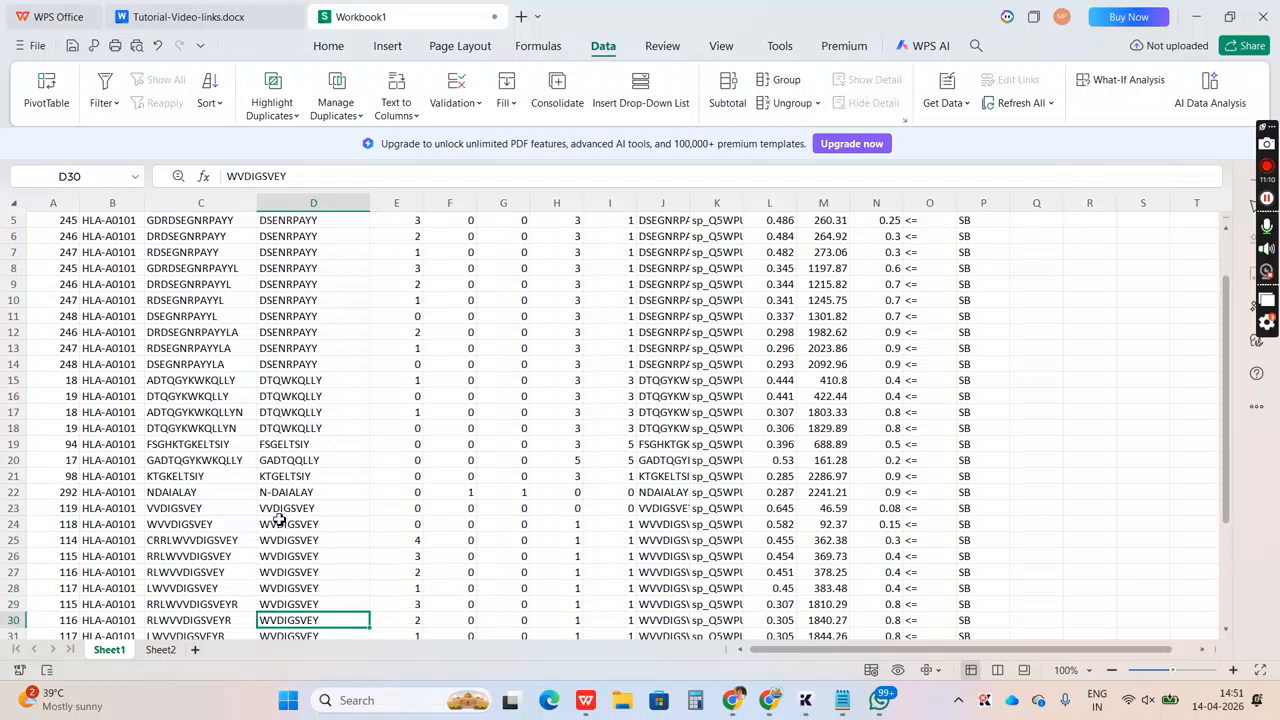
Compare the Core sequence in D23 with the repeated WVDIGSVEY group in D24:D32
left_click(290, 509)
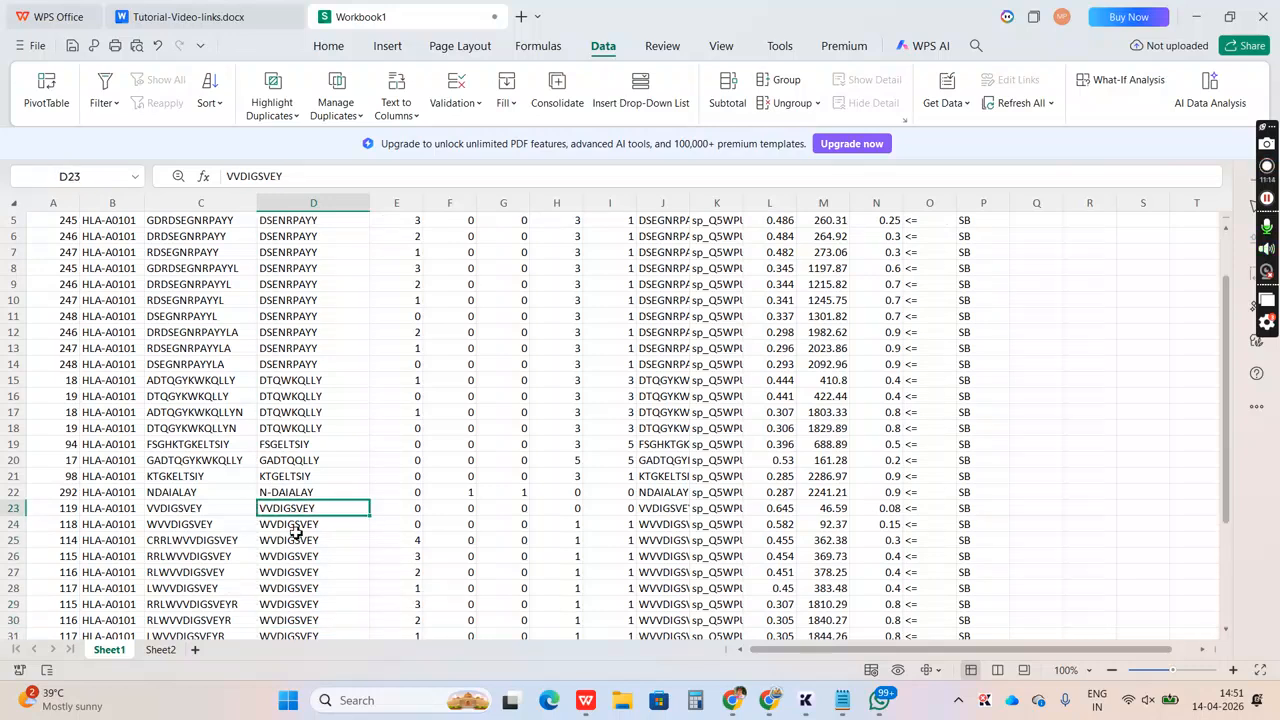
key("Down")
key("Down")
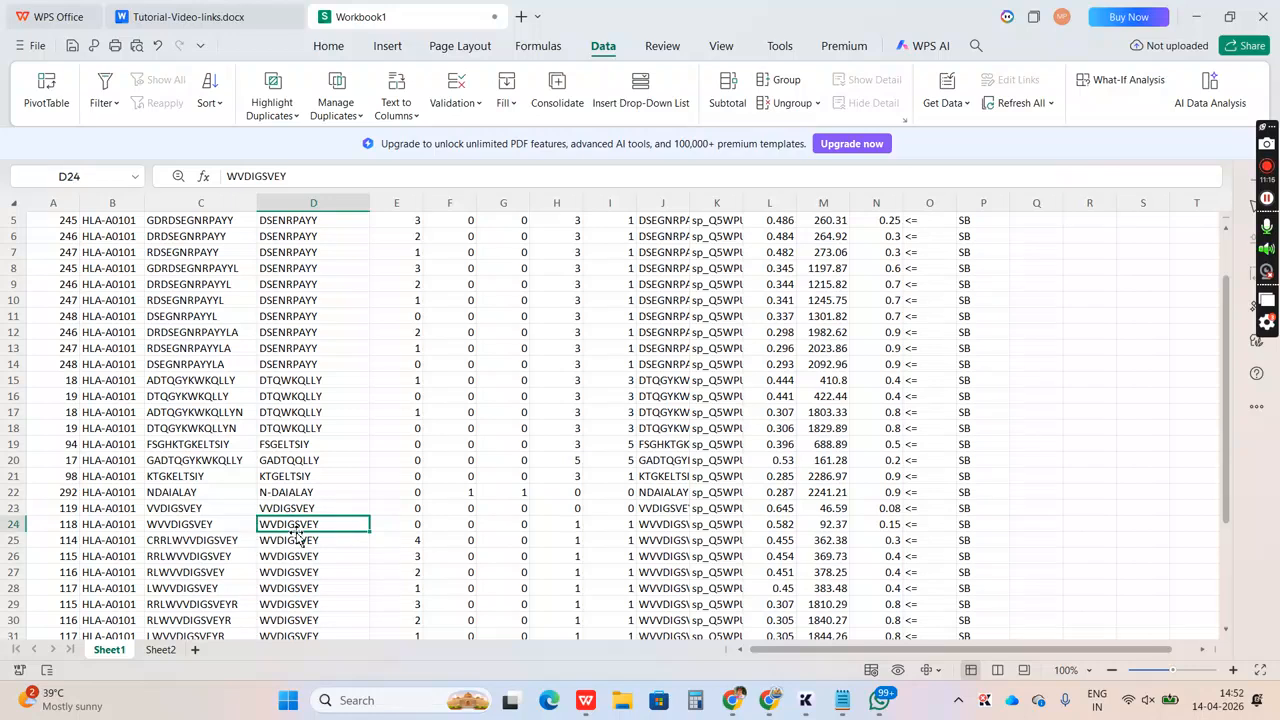
key("Up")
key("shift+Down")
key("shift+Down")
key("shift+Down")
key("shift+Down")
key("shift+Down")
key("shift+Down")
key("shift+Down")
key("shift+Down")
key("shift+Down")
key("shift+Down")
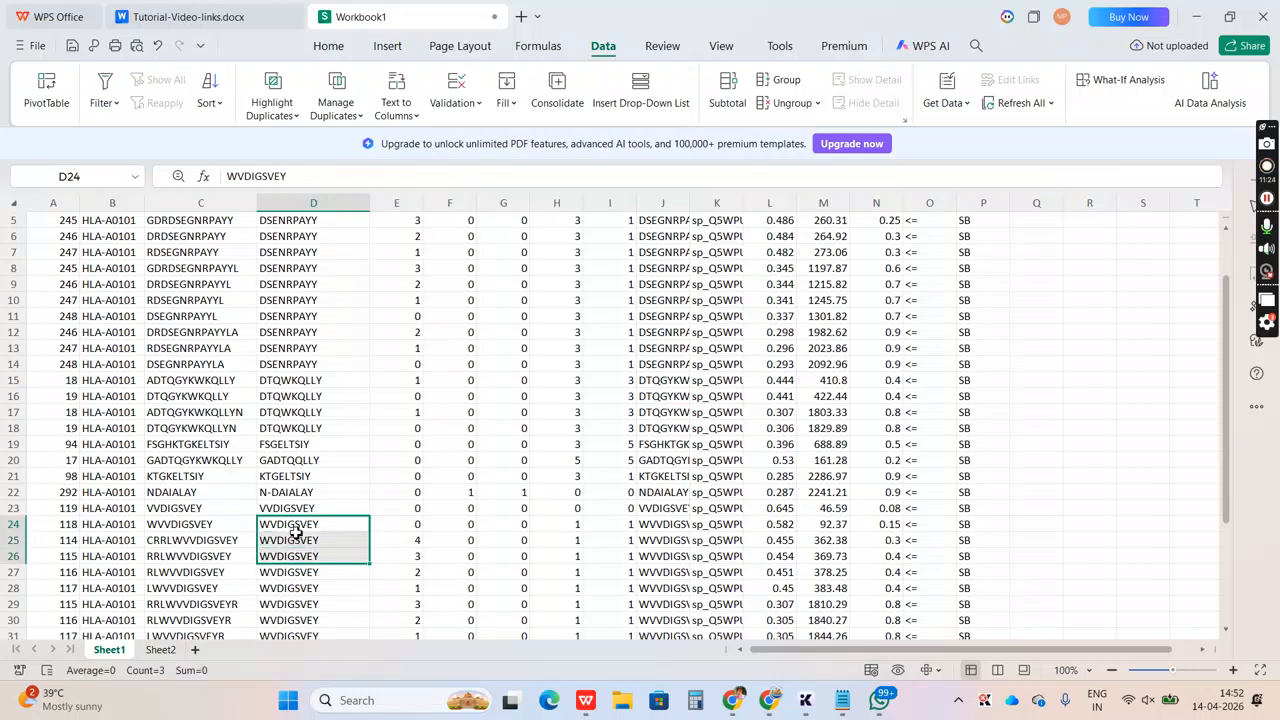
key("shift+Up")
key("shift+Up")
key("shift+Up")
key("shift+Down")
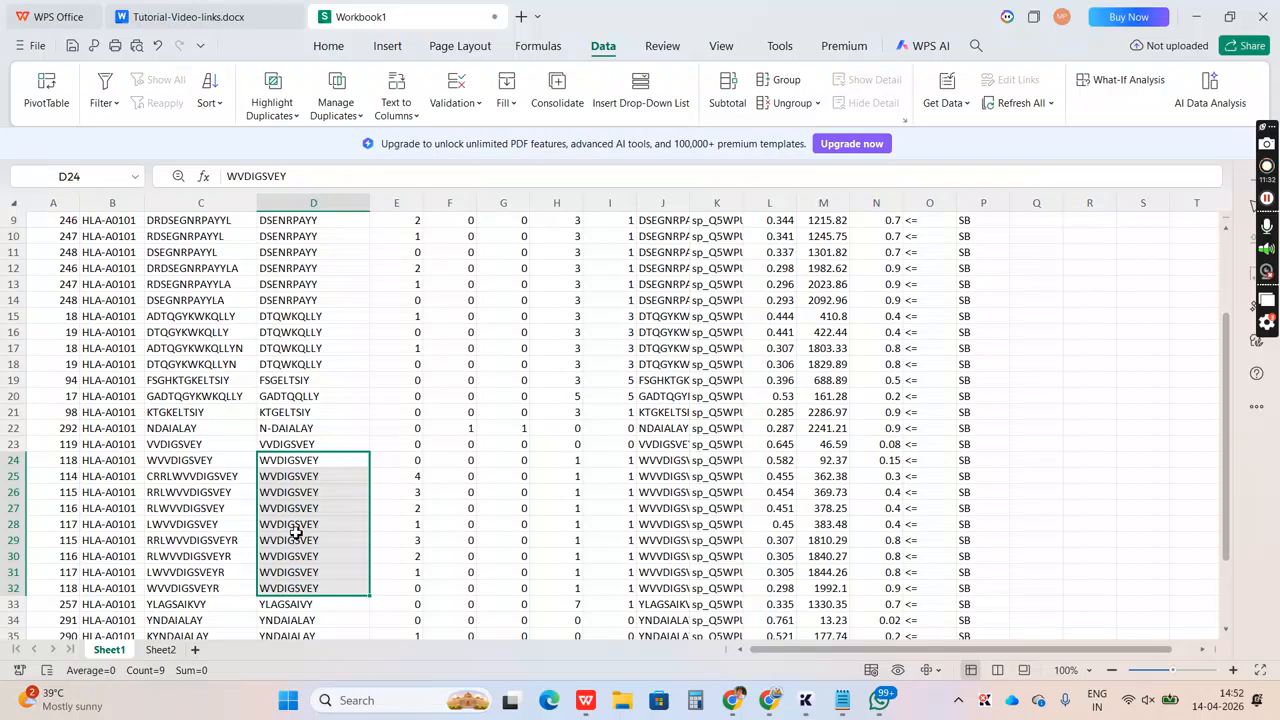
Fill the YNDAIALAY group of Core cells, D34:D40, with the red theme color
key("Down")
key("Down")
key("Down")
key("Down")
key("Down")
key("Down")
key("Down")
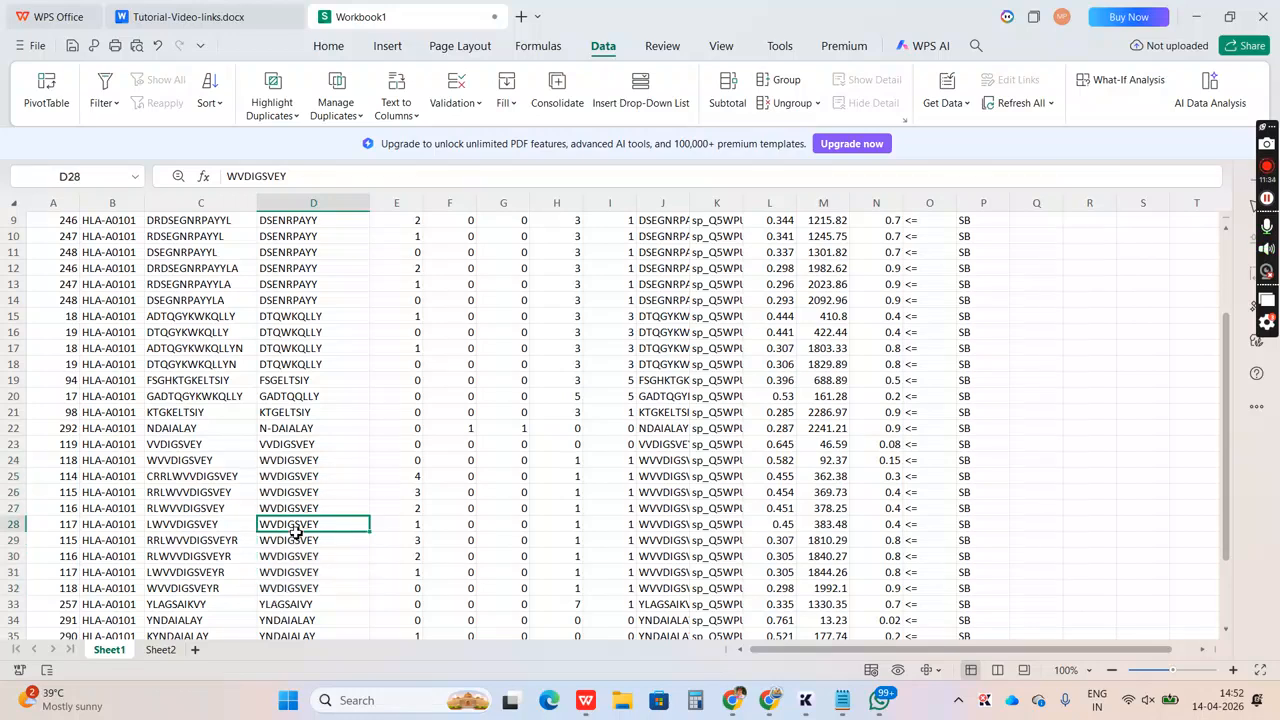
key("Down")
key("Down")
key("Down")
key("Down")
key("Down")
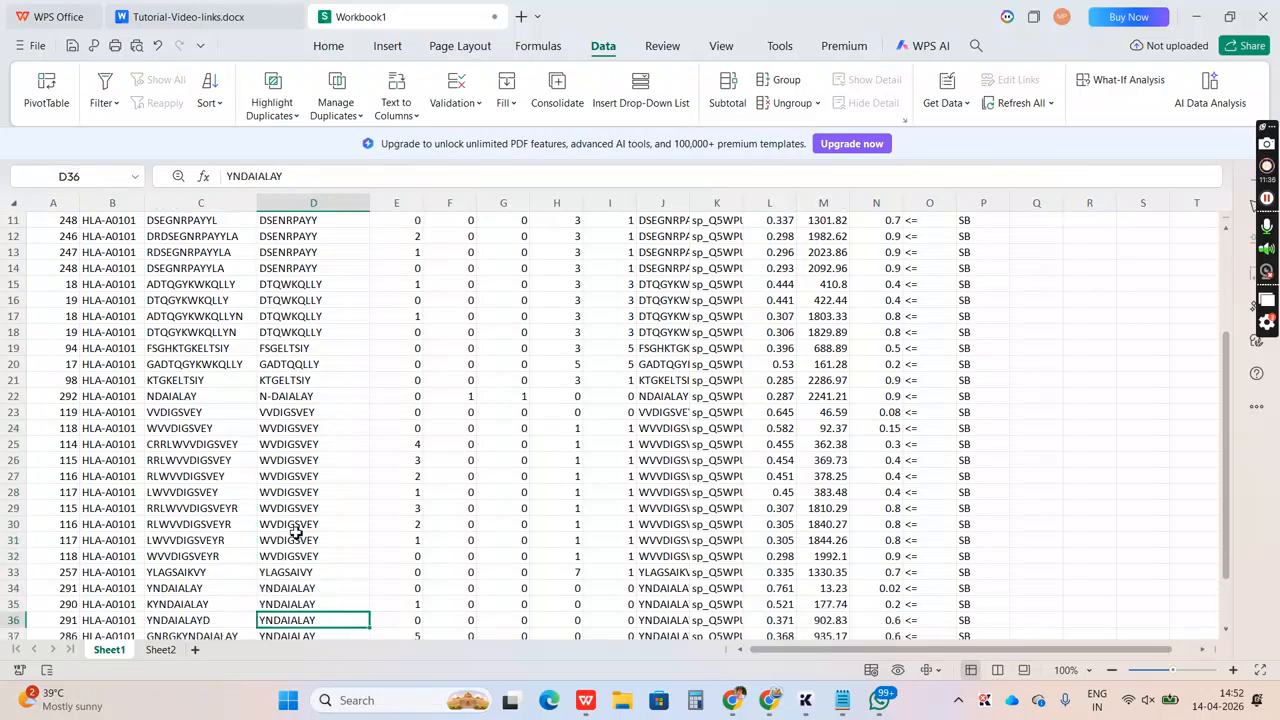
key("Up")
key("Up")
key("shift+Down")
key("shift+Down")
key("shift+Down")
key("shift+Down")
key("shift+Down")
key("shift+Down")
key("shift+Down")
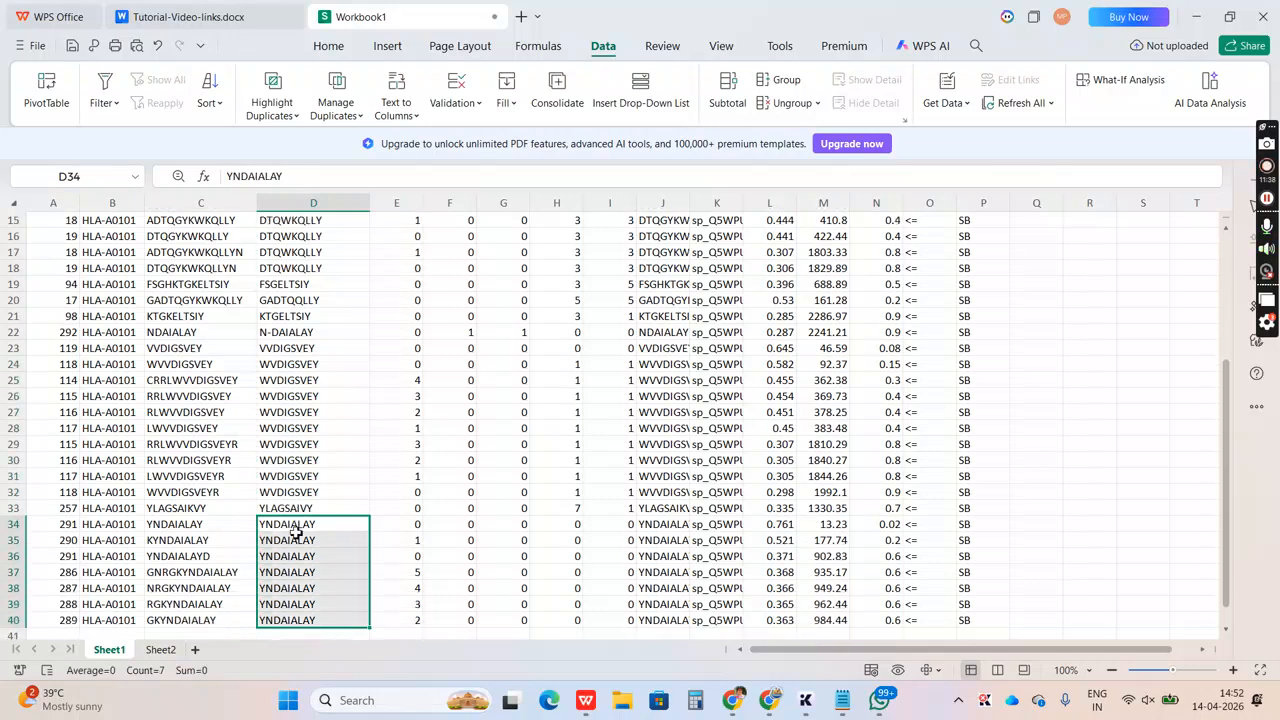
key("shift+Up")
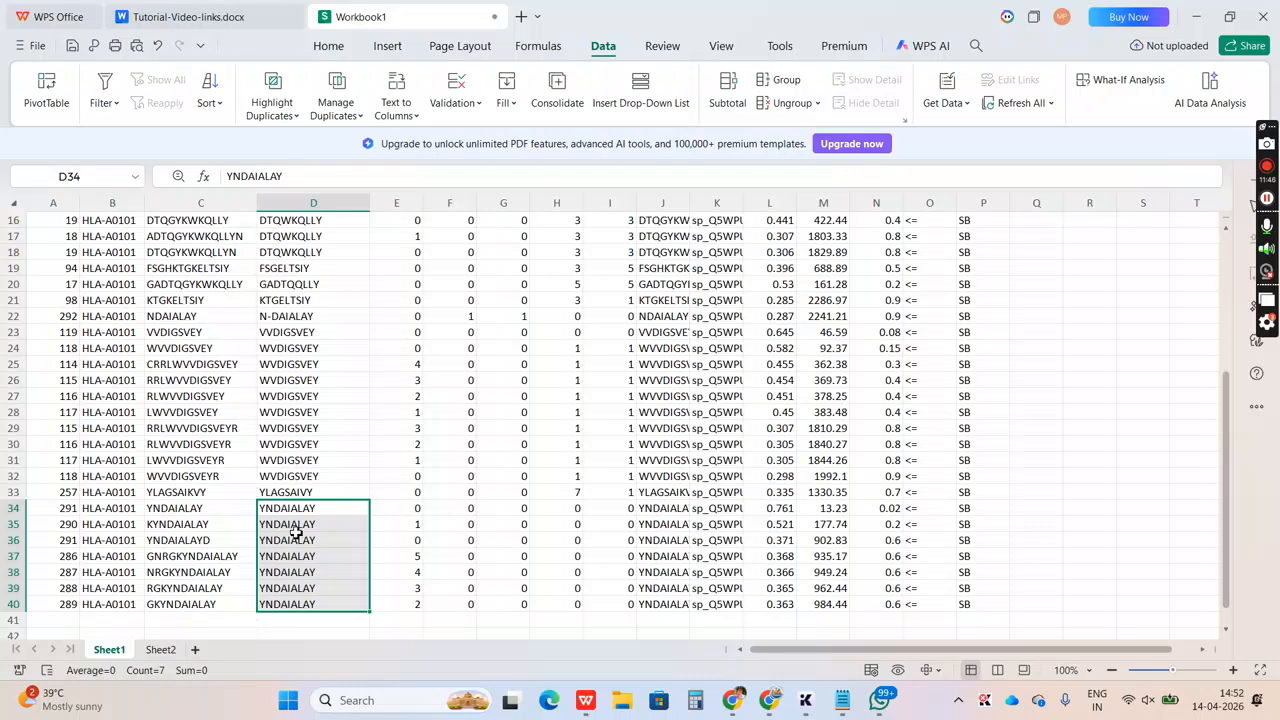
left_click(331, 48)
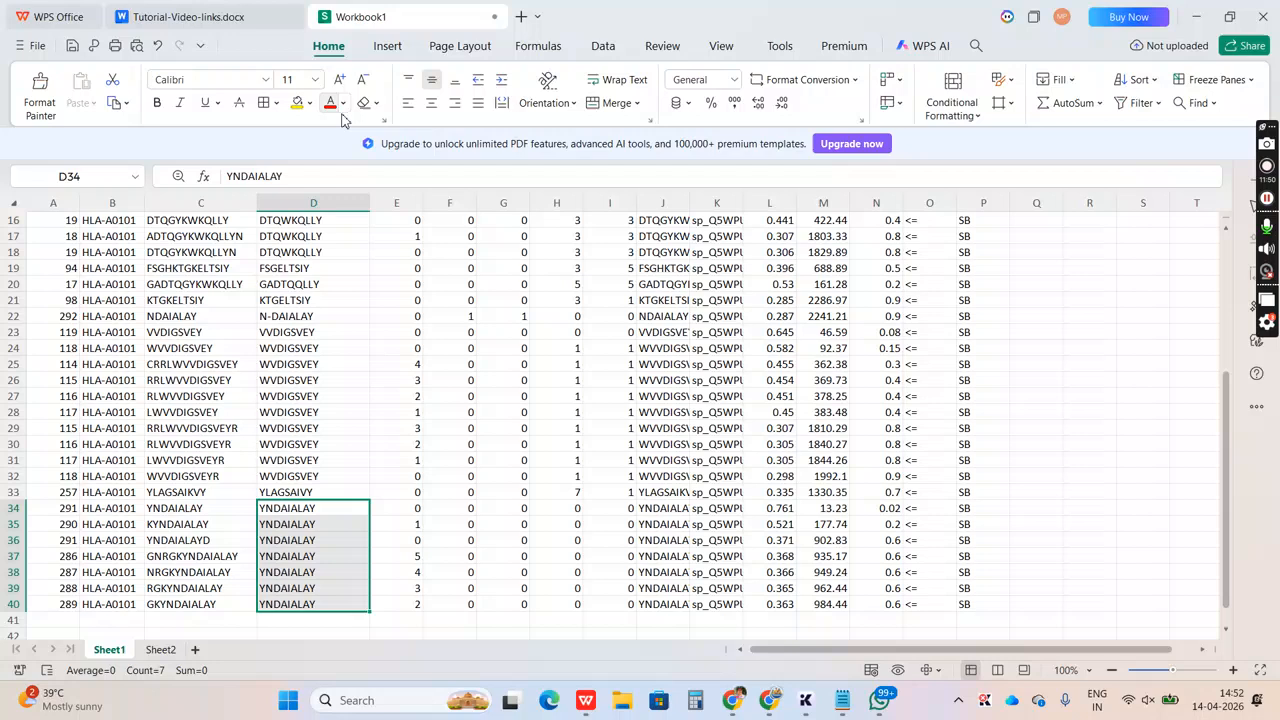
left_click(310, 103)
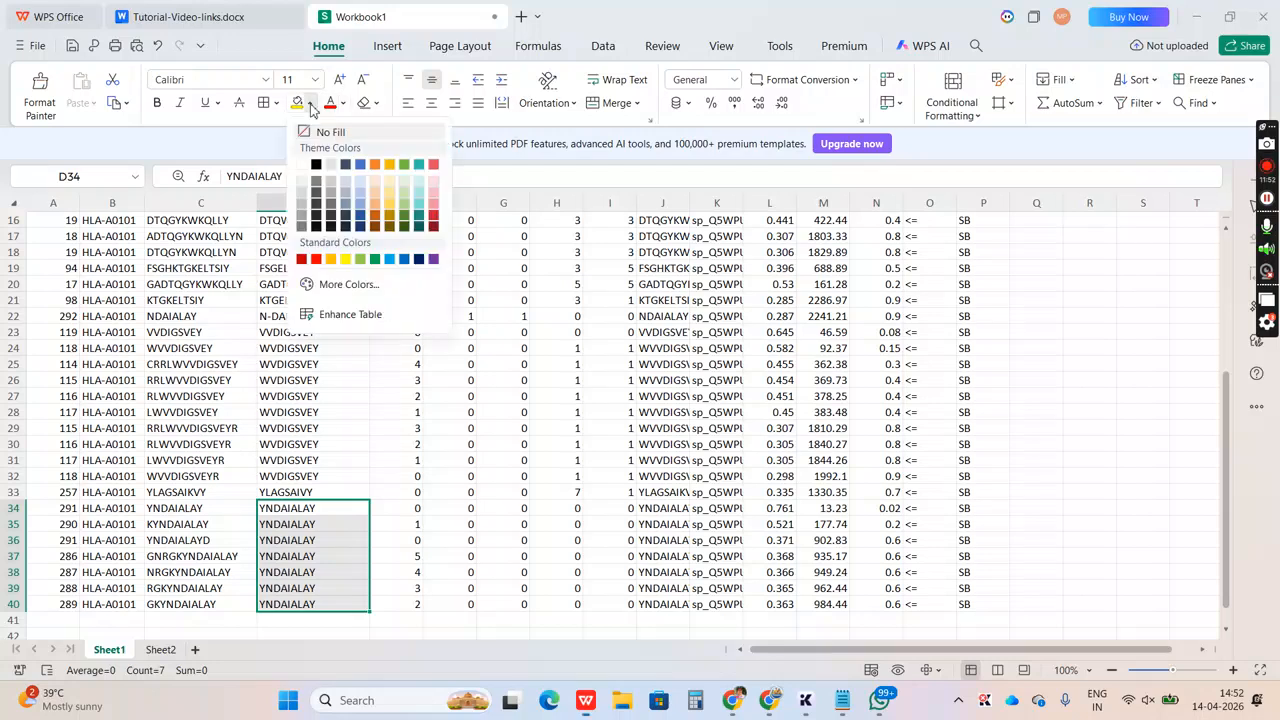
left_click(433, 165)
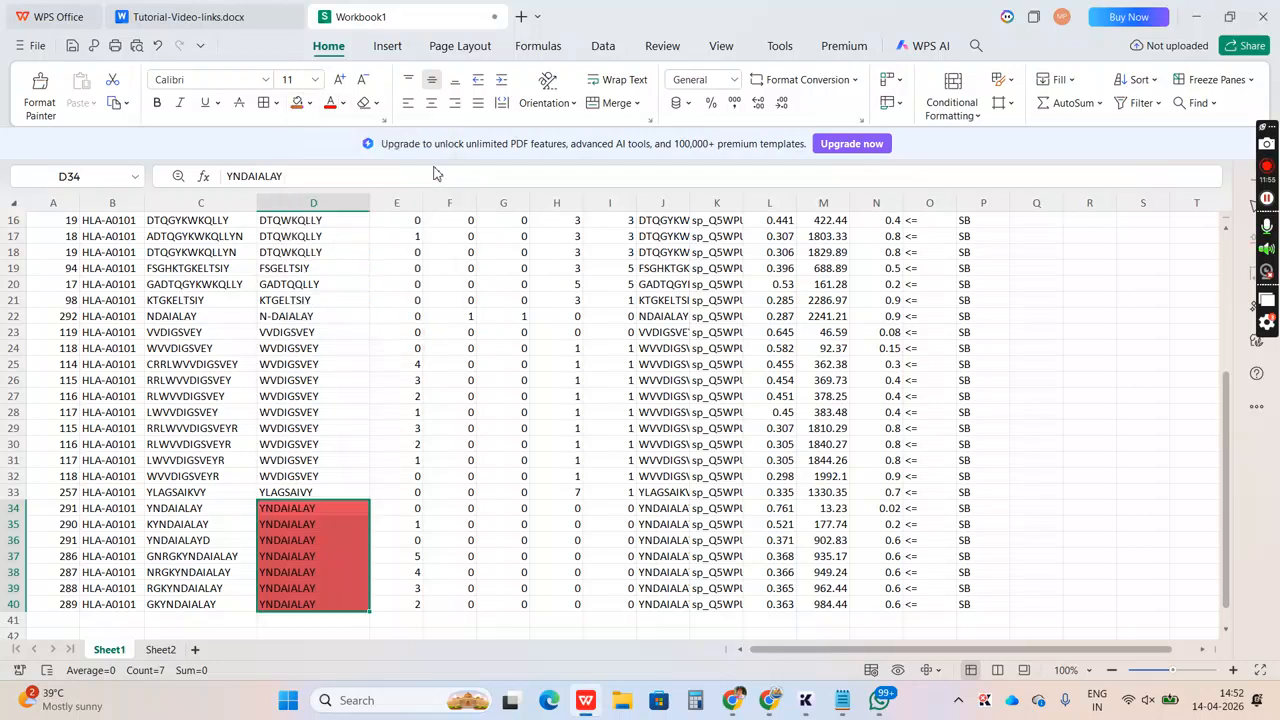
Copy the Core sequence YNDAIALAY from D34 into the empty cell R34
left_click(316, 521)
left_click(312, 512)
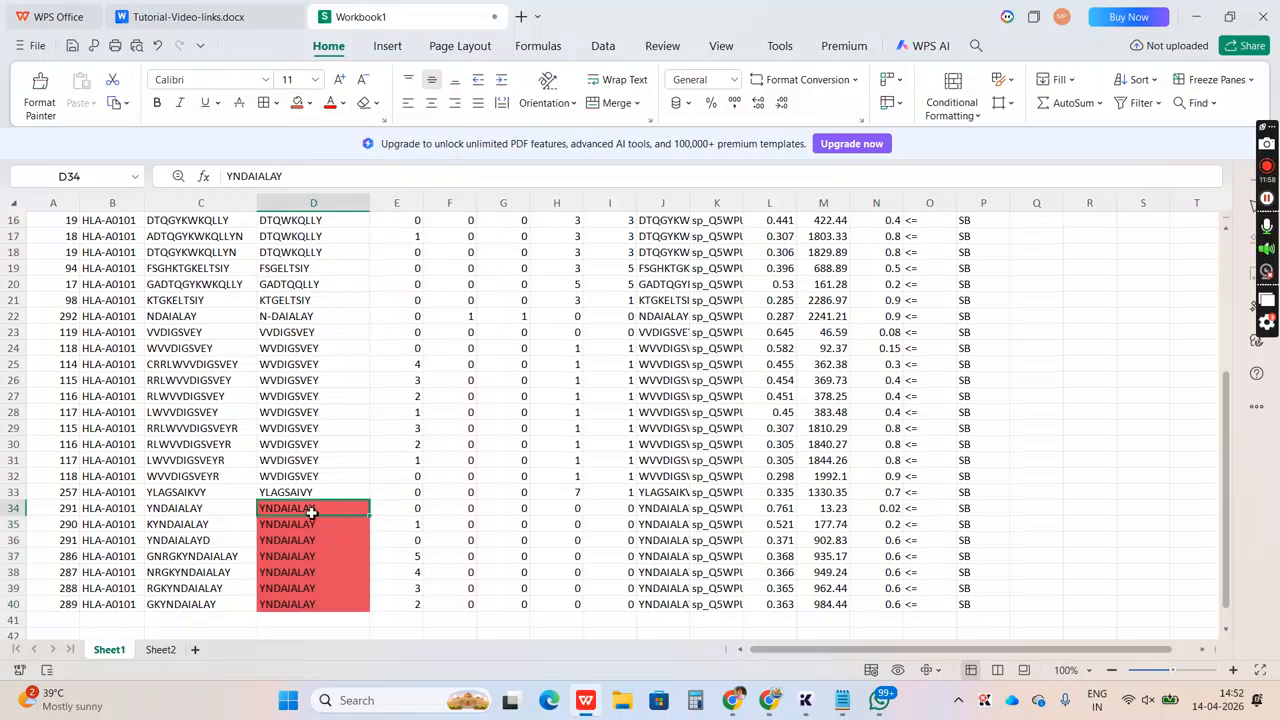
key("ctrl+c")
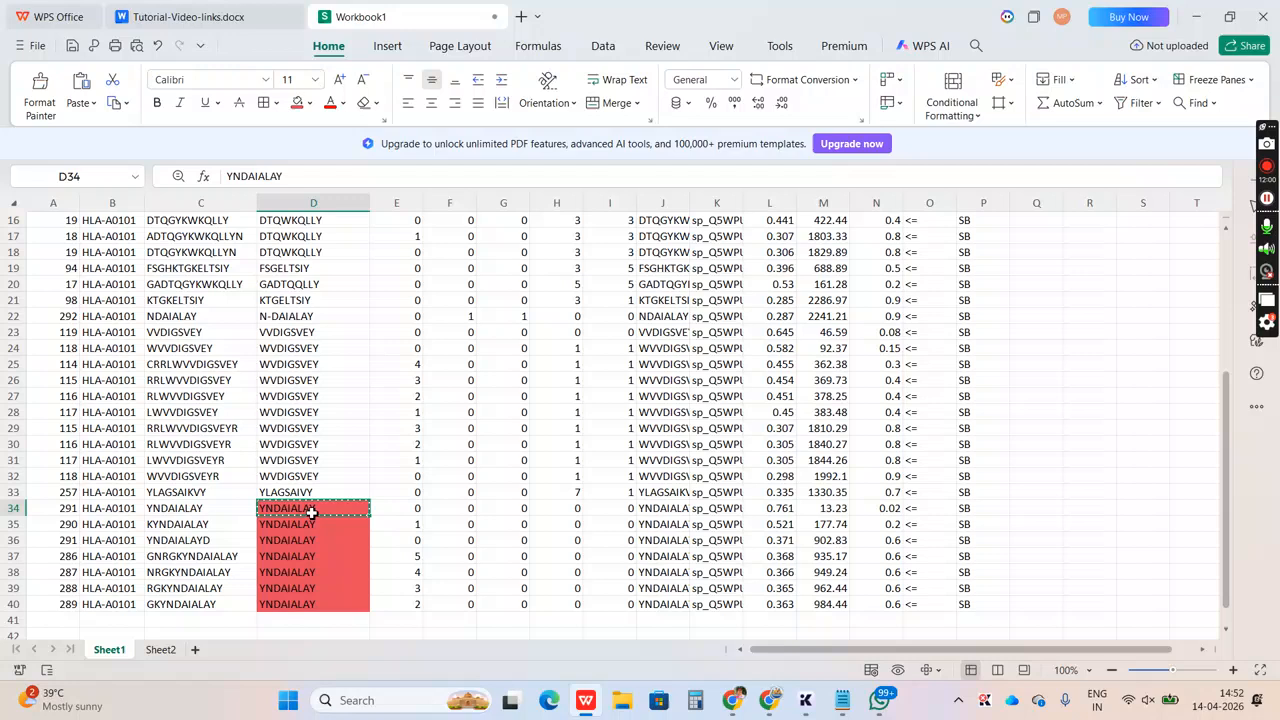
left_click(1076, 510)
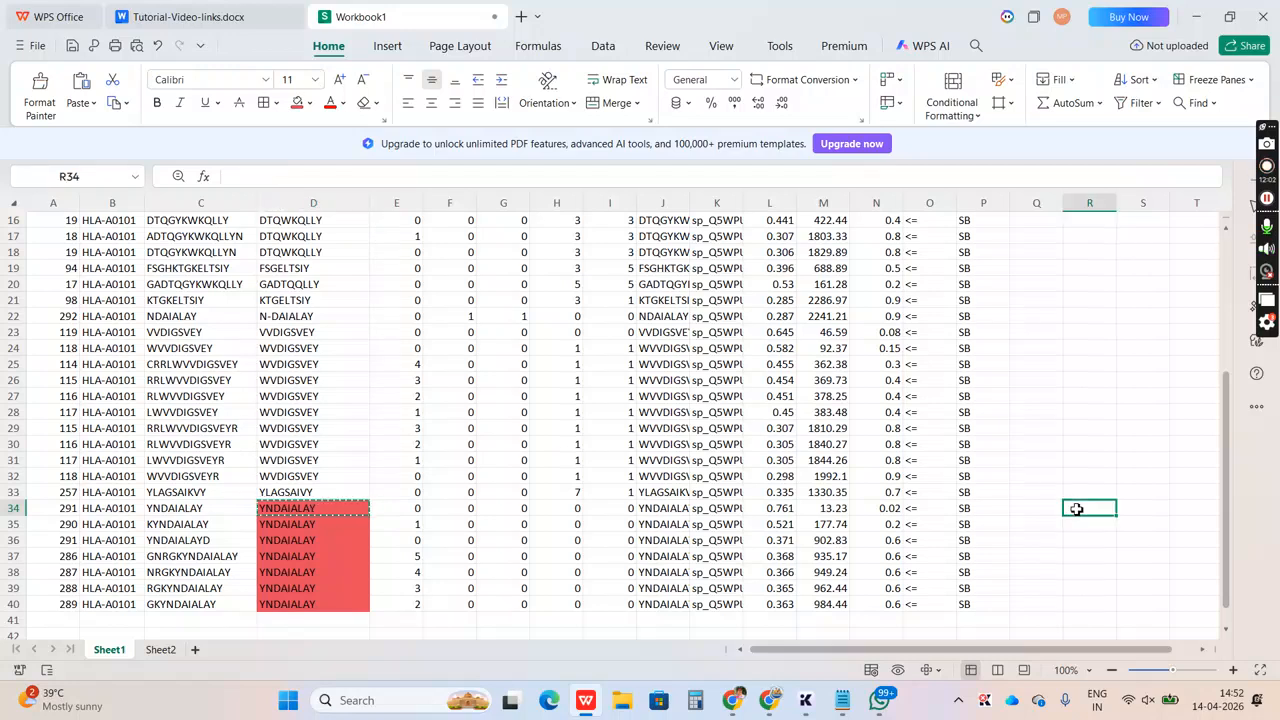
key("ctrl+v")
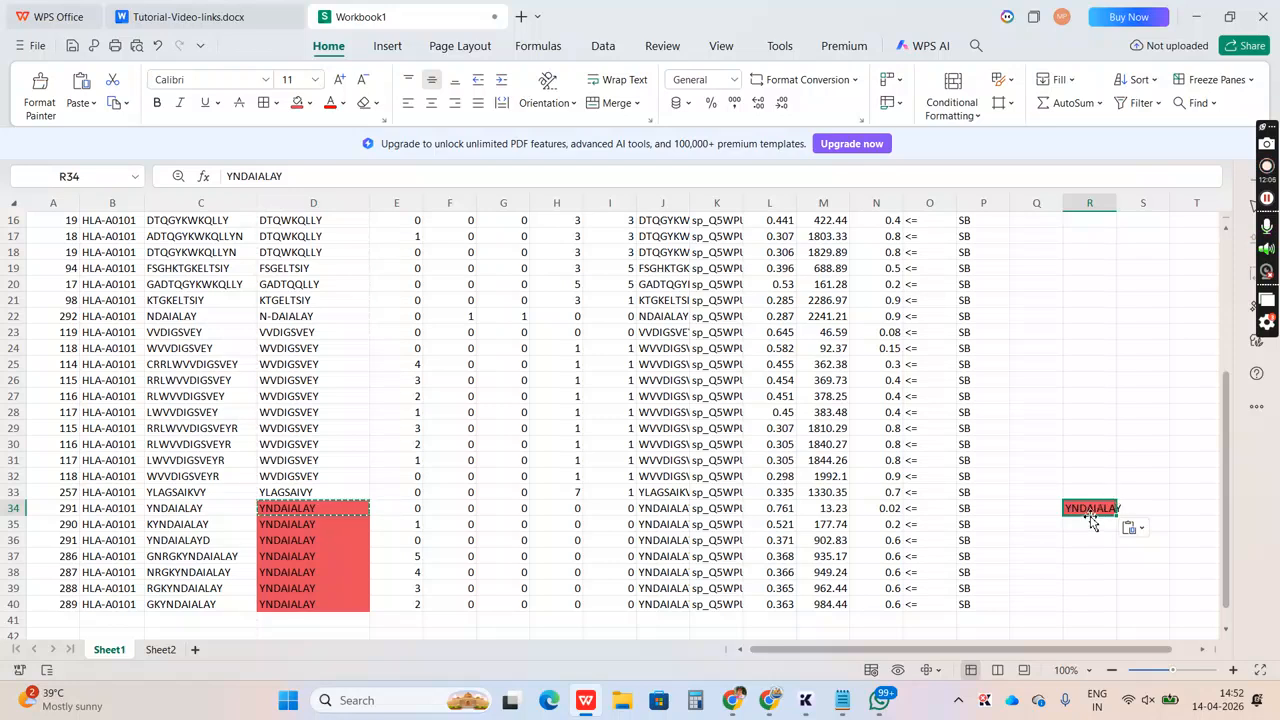
Compare the peptides in C34 and C35, and add K at the start of the R34 sequence to make KYNDAIALAY
left_click(170, 513)
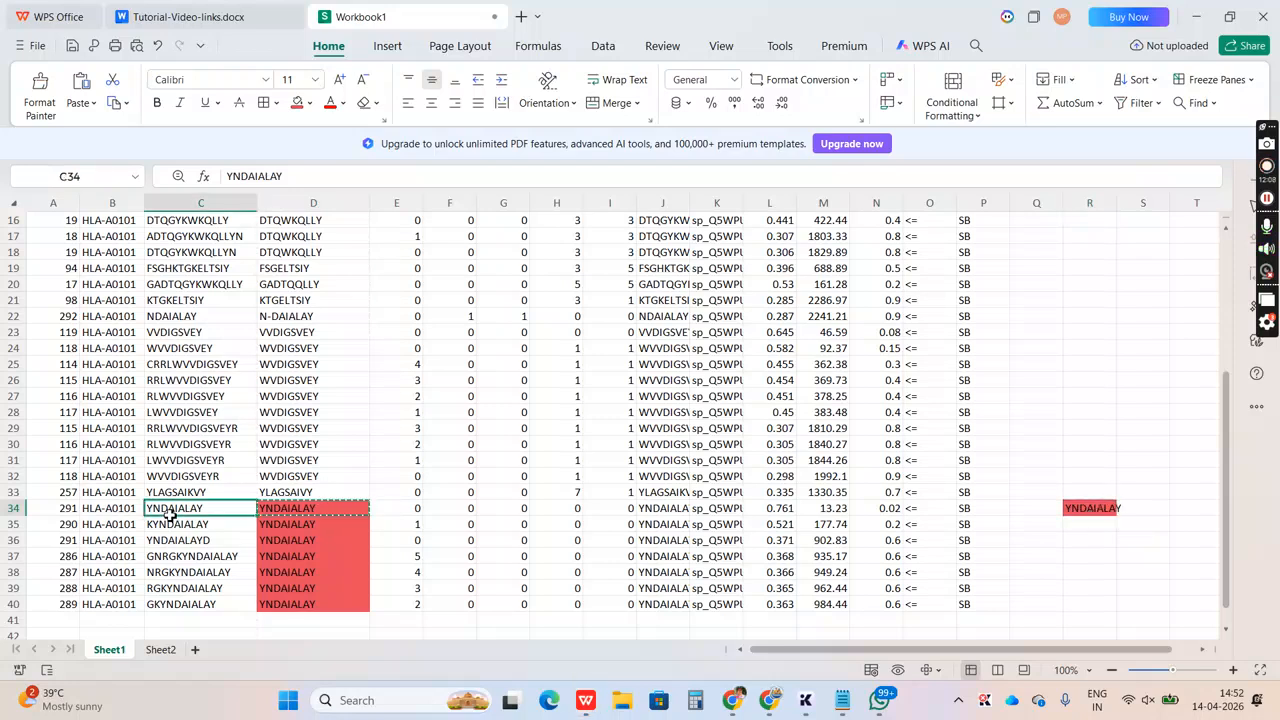
left_click(185, 531)
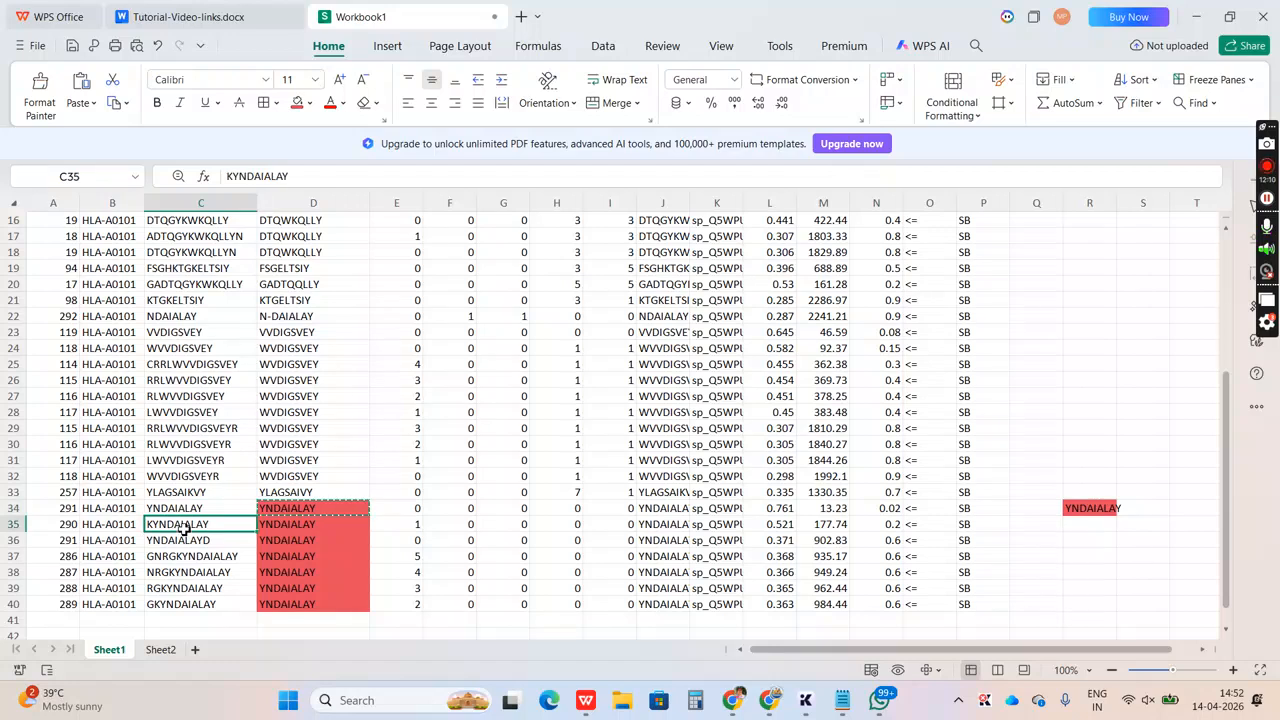
left_click(1080, 512)
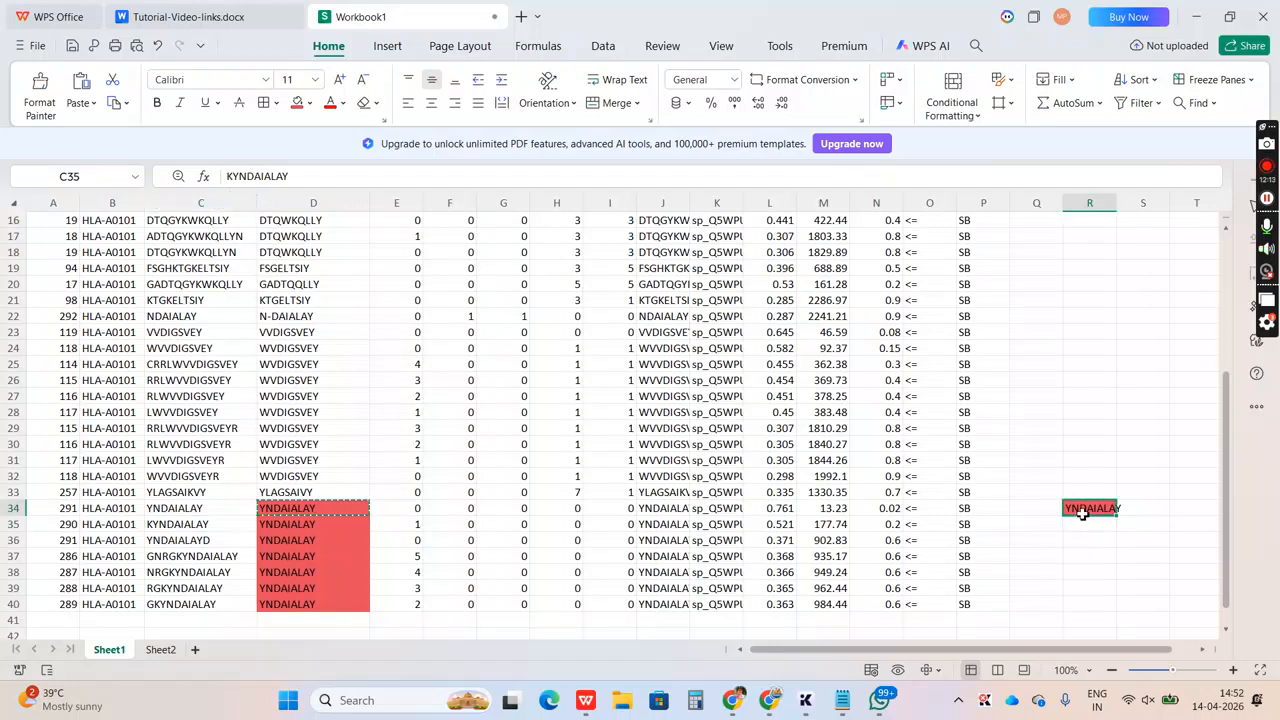
left_click(232, 178)
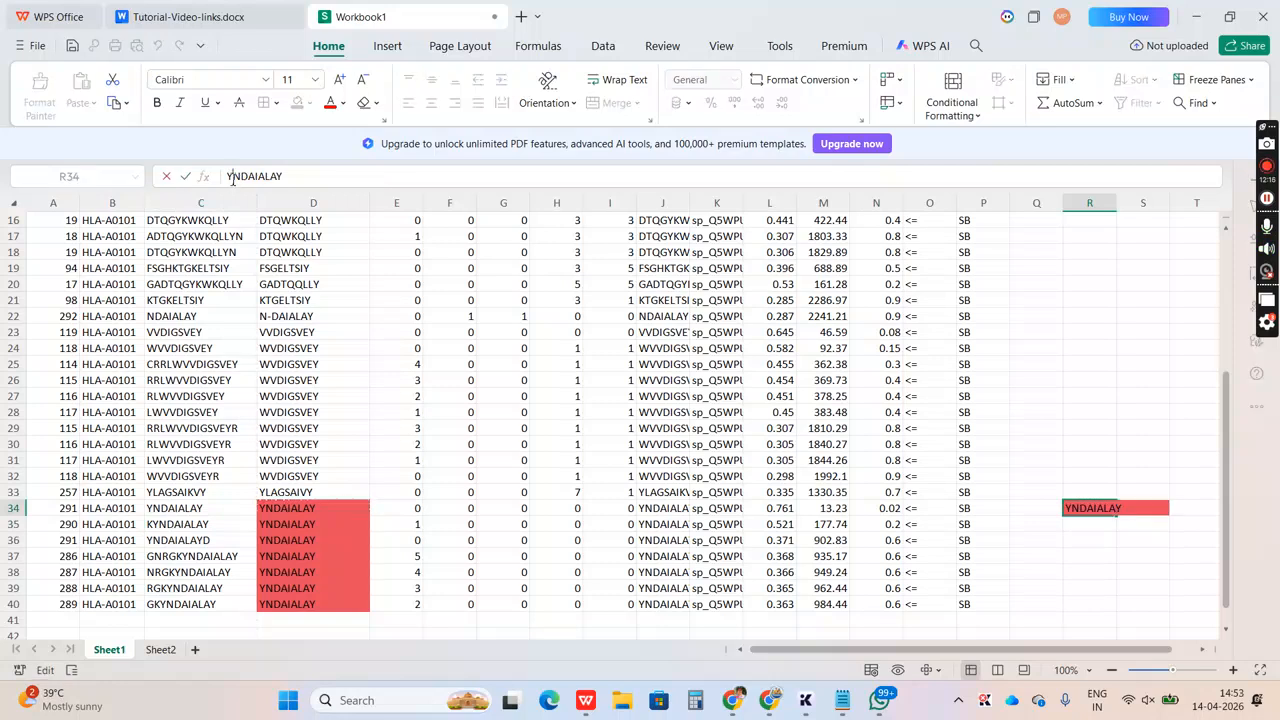
type("K")
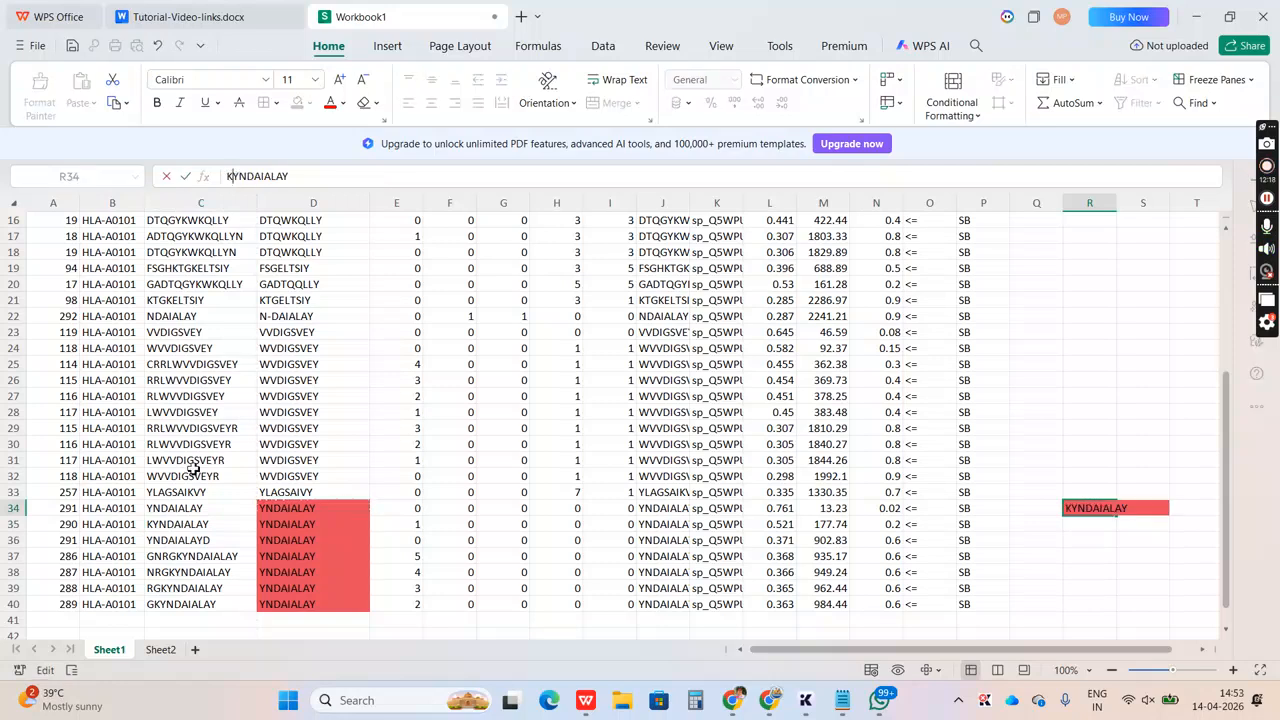
left_click(176, 541)
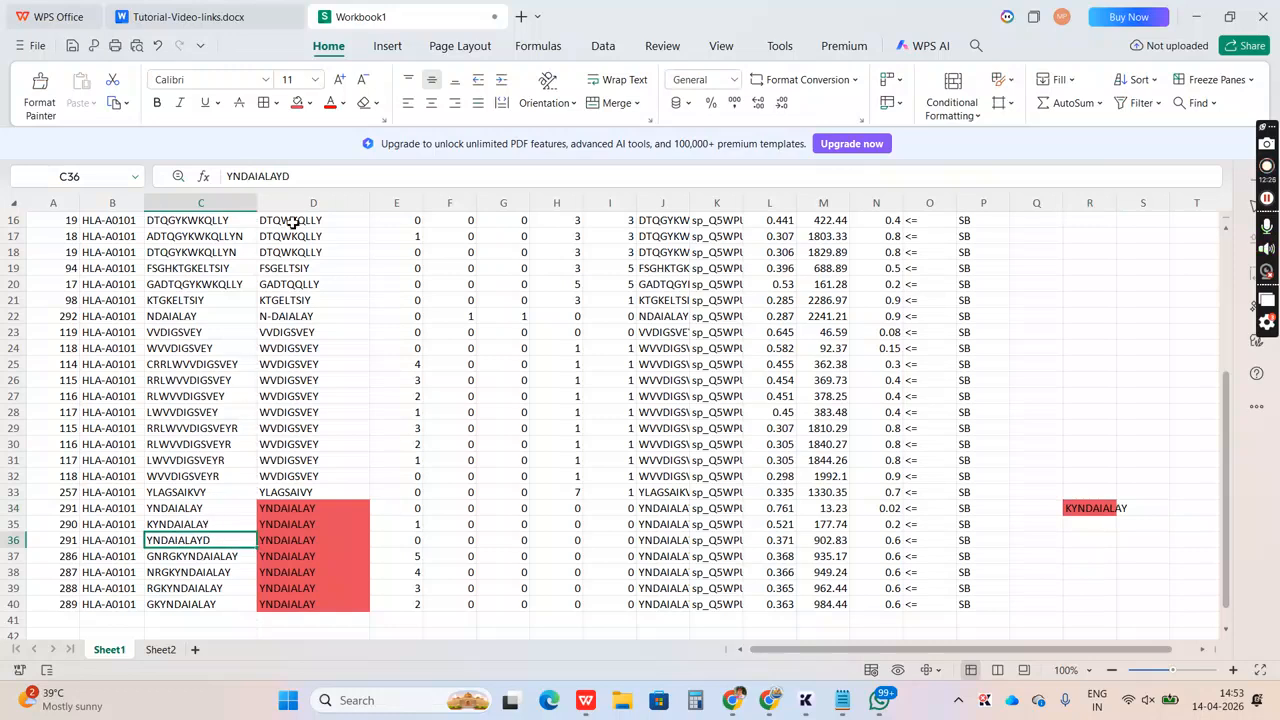
Add D at the end of the R34 sequence to make KYNDAIALAYD, matching the extra residue of the C36 peptide
left_click(1100, 512)
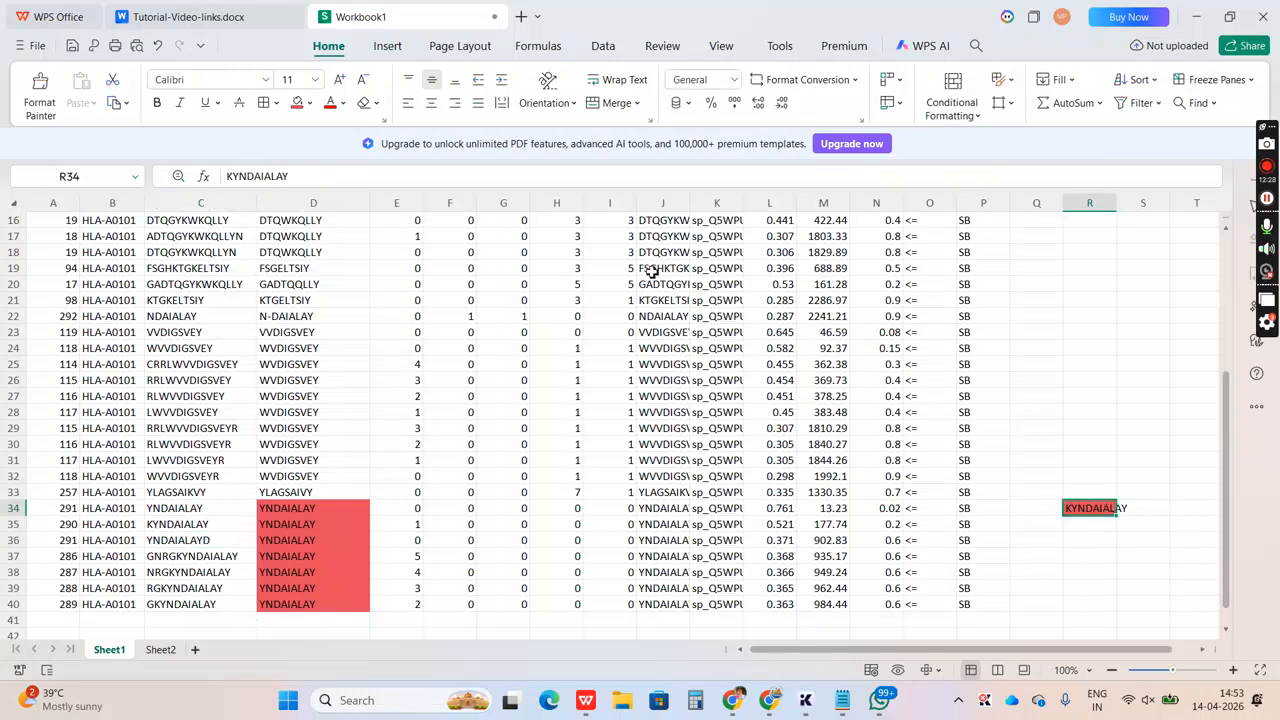
left_click(449, 174)
type("D")
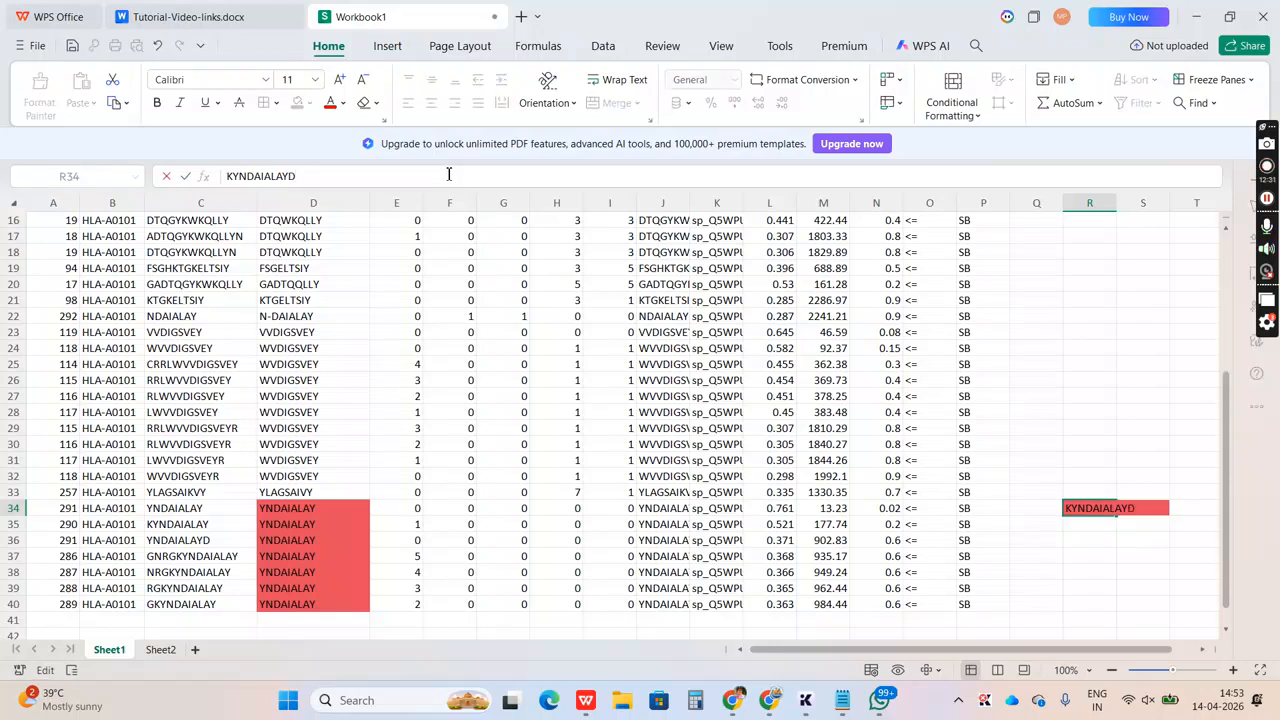
left_click(193, 563)
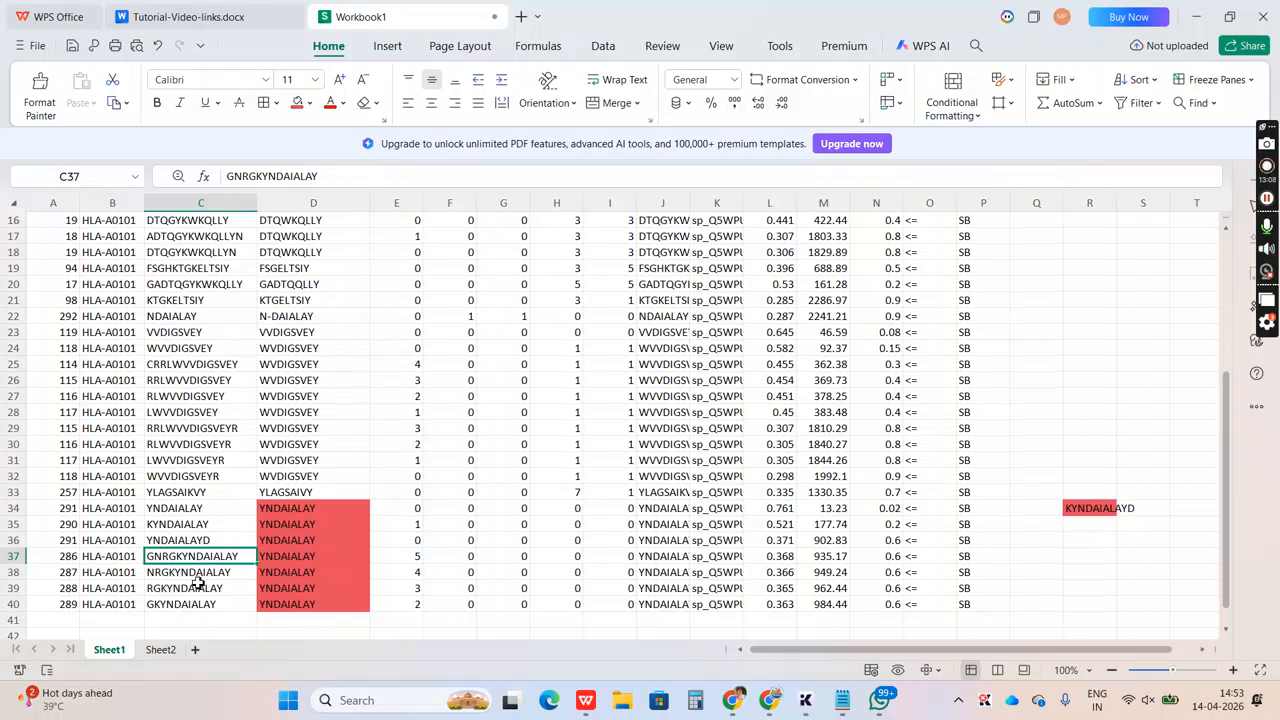
Check the merged sequence in R34 against the peptides in C34 to C36
left_click(1073, 513)
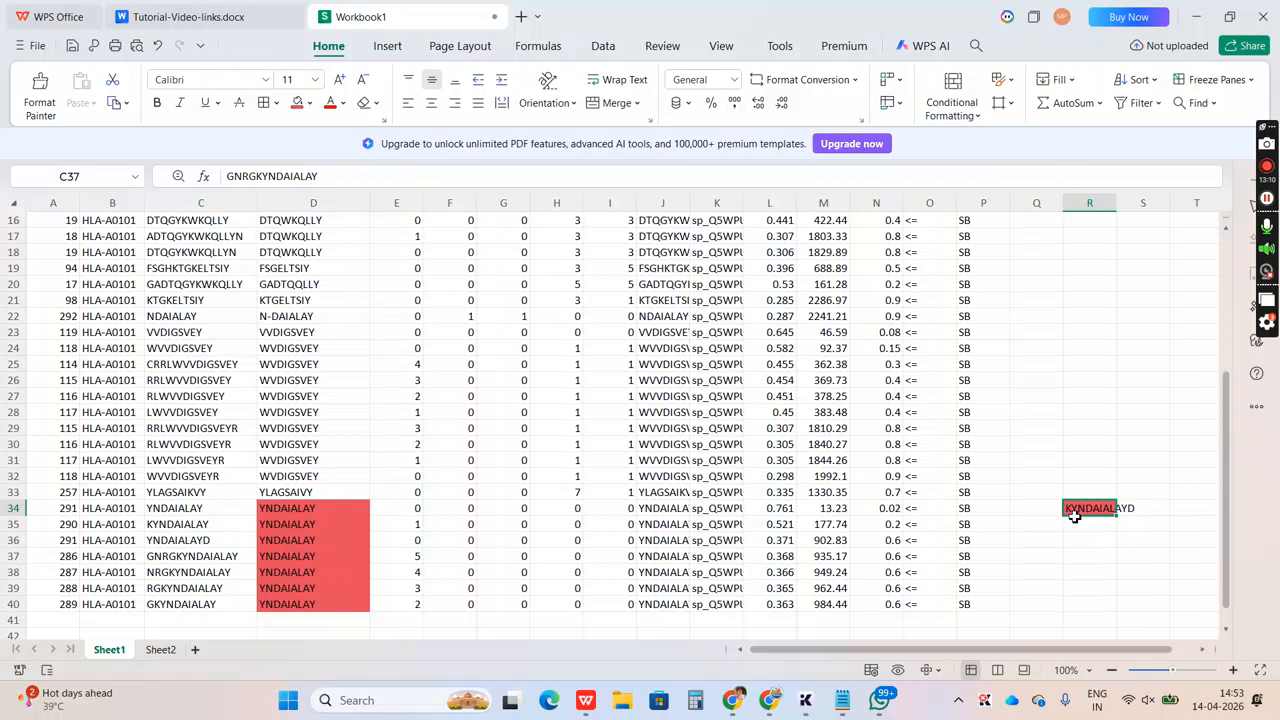
left_click(175, 521)
left_click(168, 508)
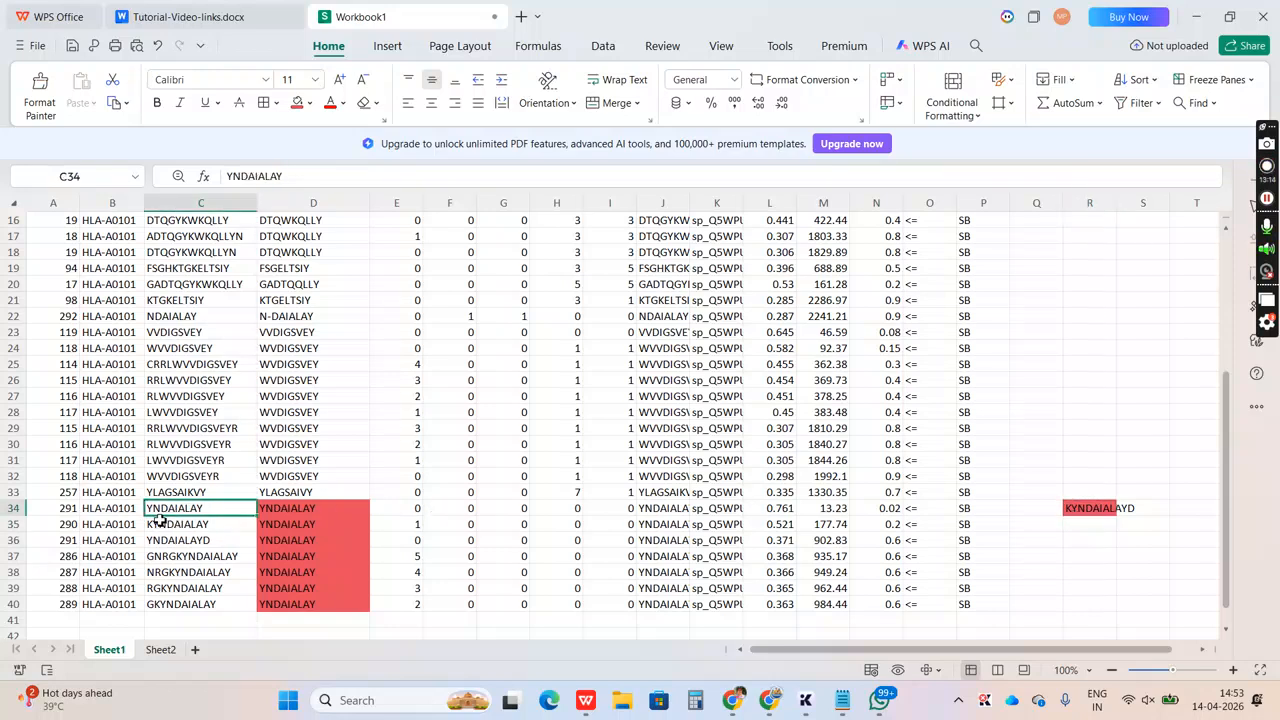
left_click(186, 526)
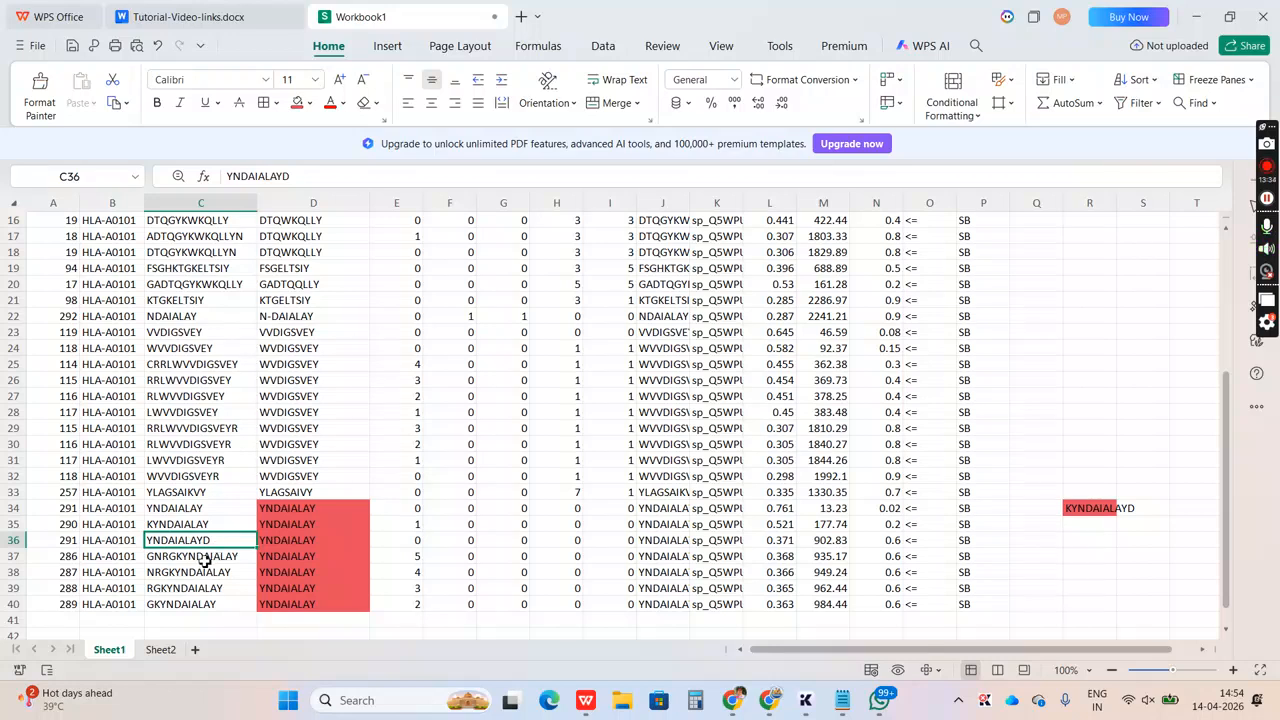
Add GNRG at the start of the R34 sequence to make GNRGKYNDAIALAYD, matching the extra leading residues of the C37 peptide
left_click(205, 560)
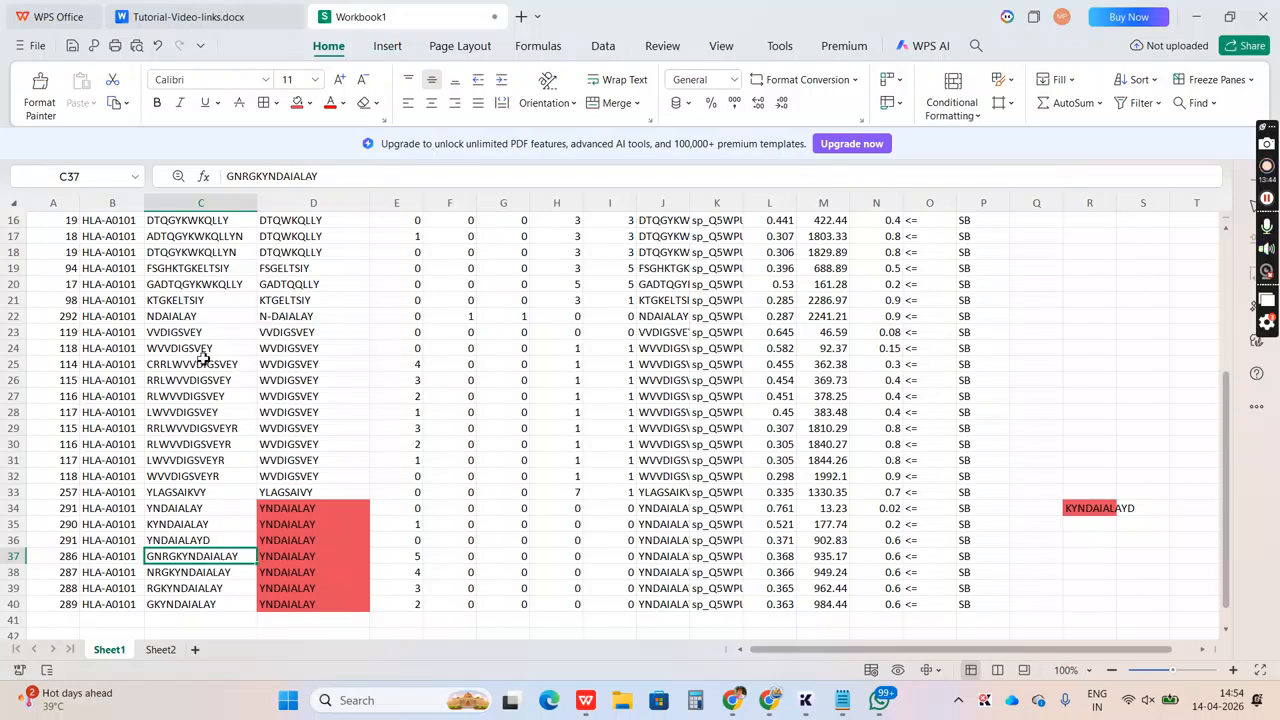
left_click_drag(264, 176, 320, 176)
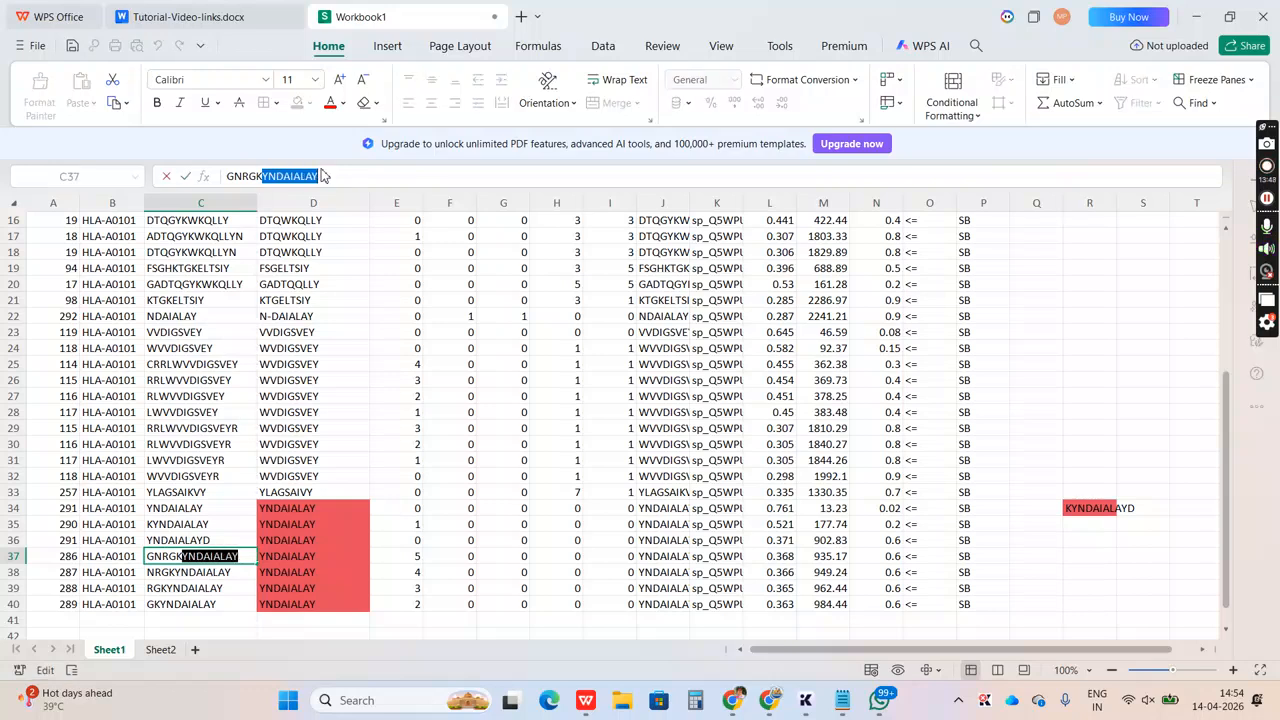
key("shift+Home")
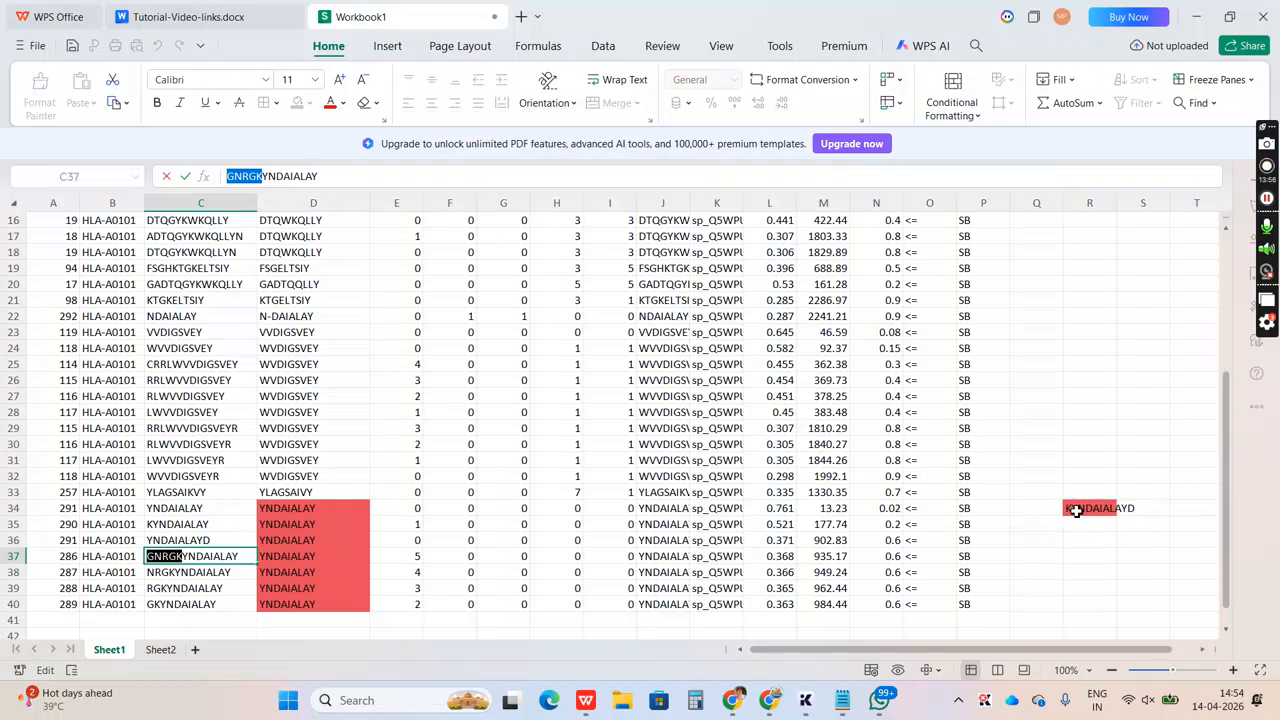
left_click(1075, 510)
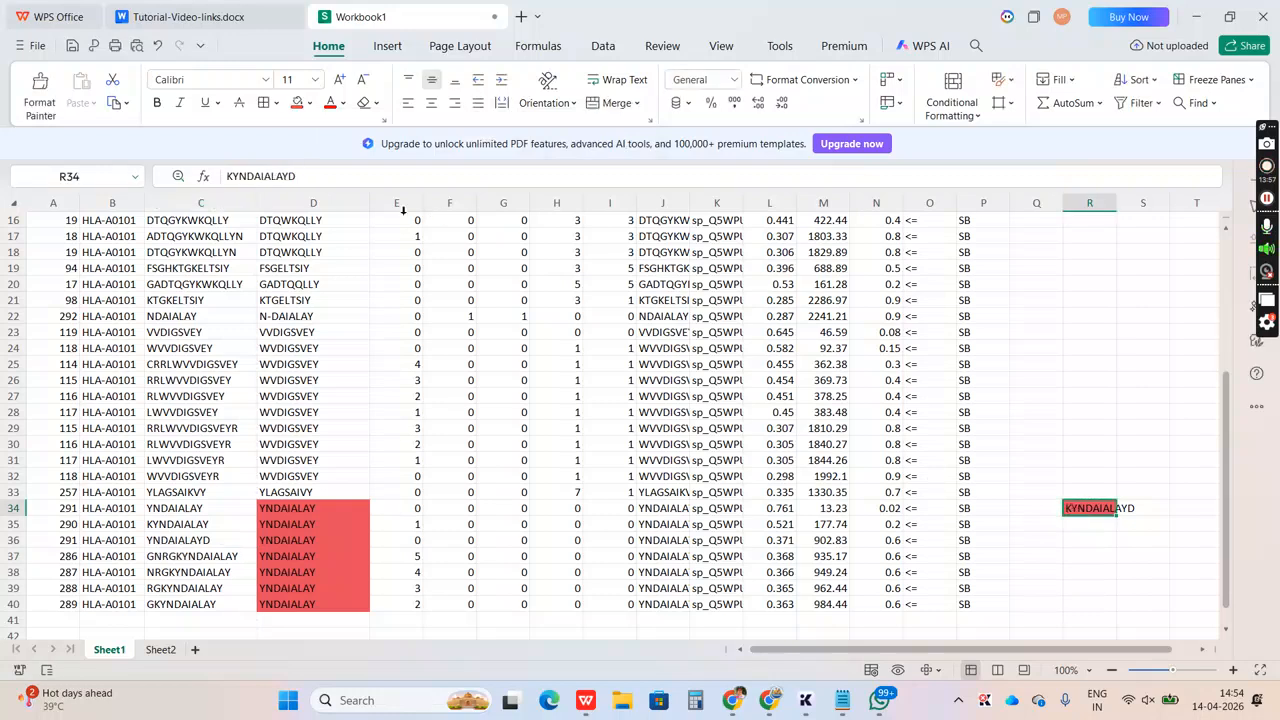
left_click(229, 177)
type("GN")
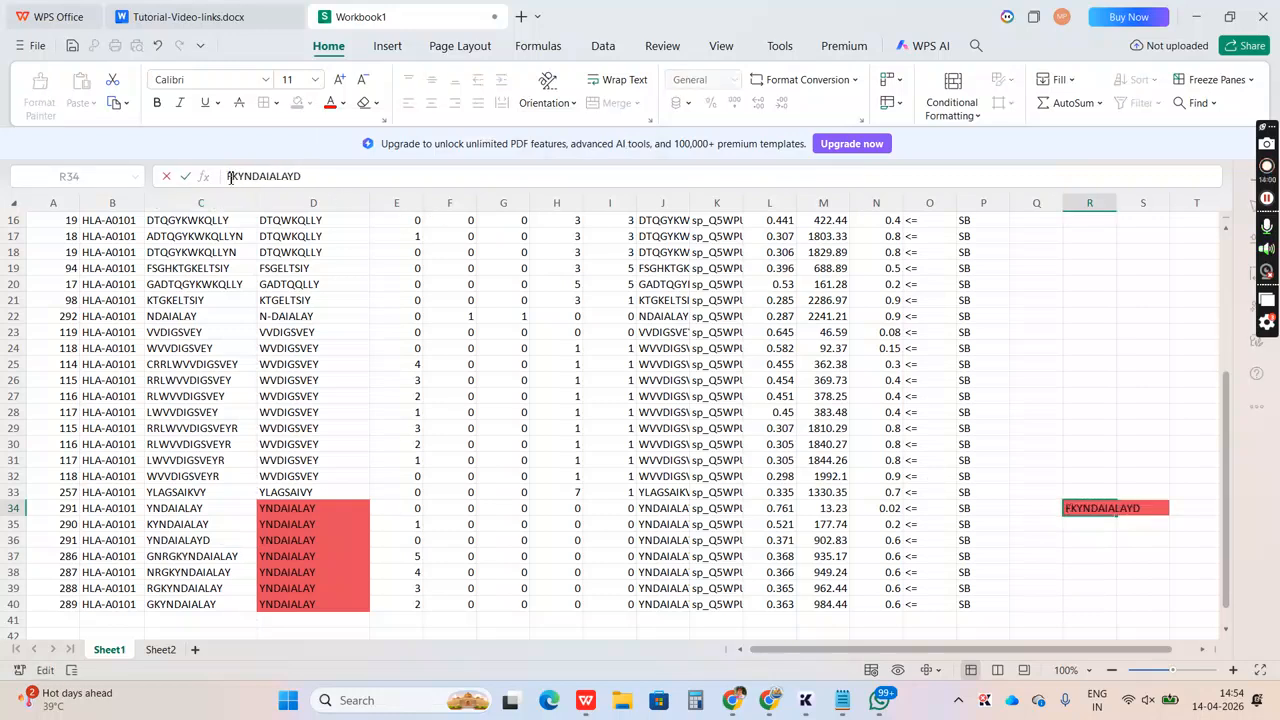
type("R")
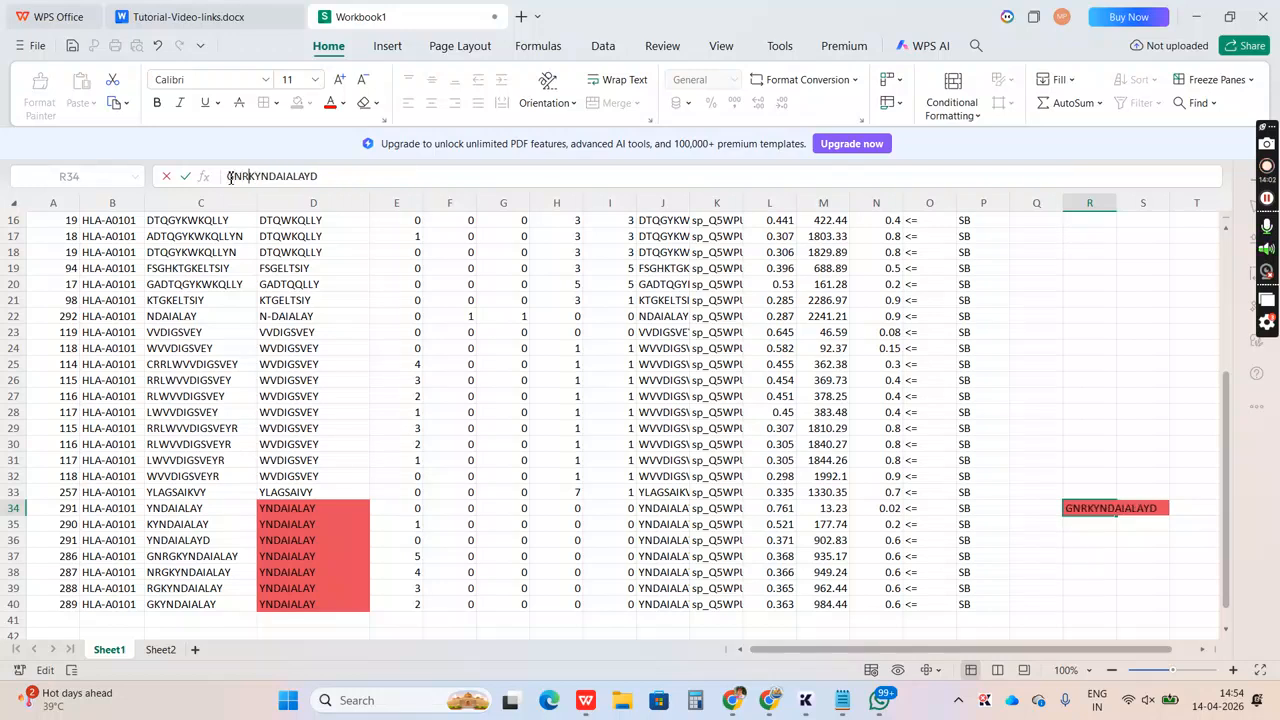
type("G")
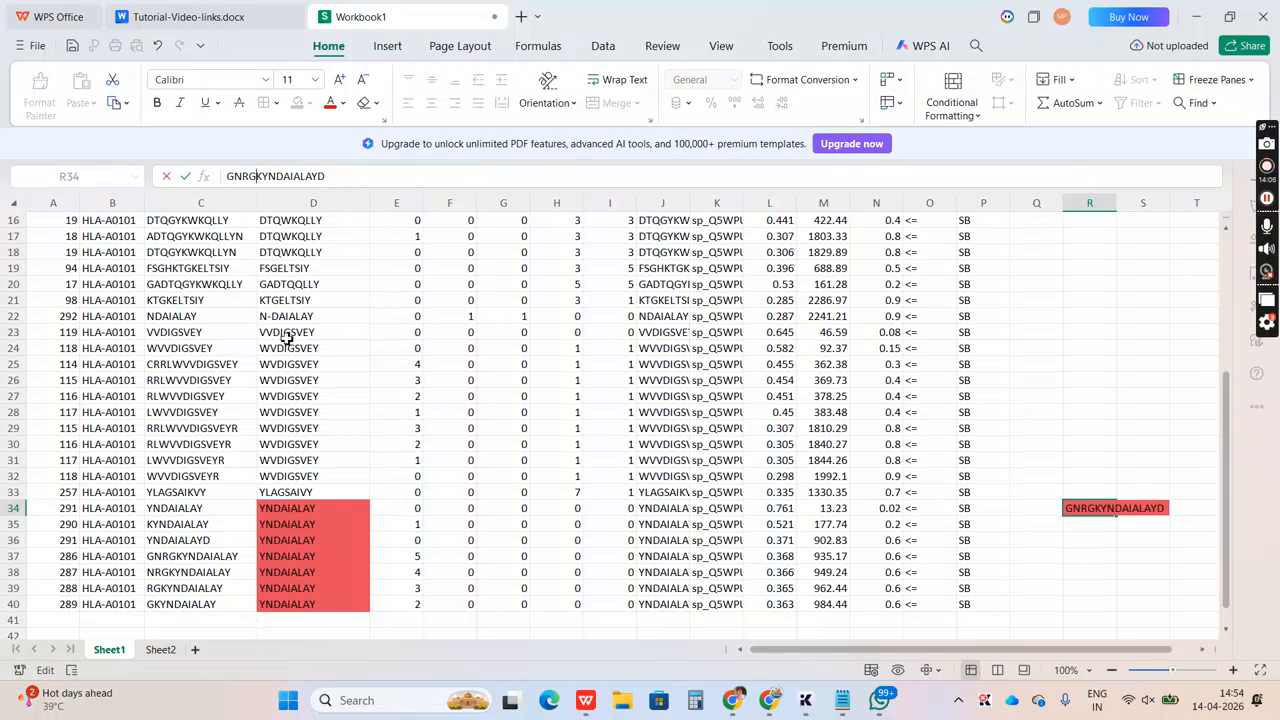
Compare the residues before the YNDAIALAY core in peptides C38, C39 and C40 with the merged sequence in R34
left_click(211, 574)
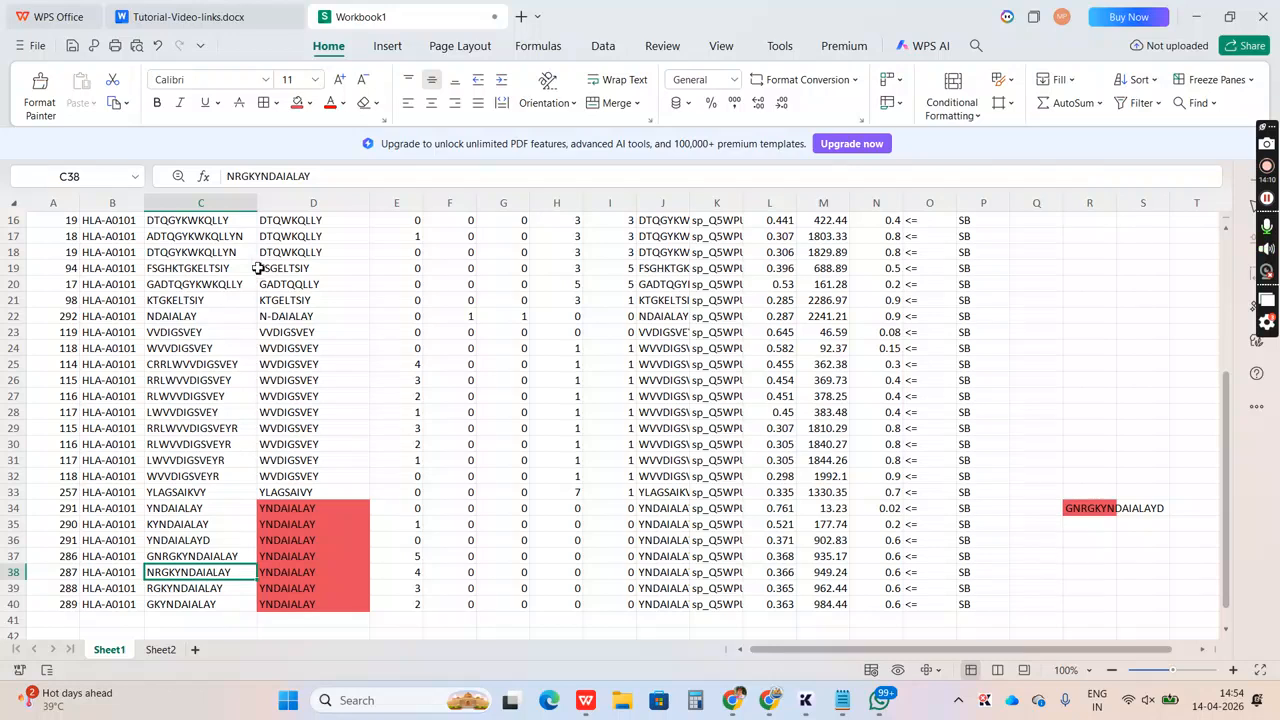
left_click_drag(257, 176, 320, 176)
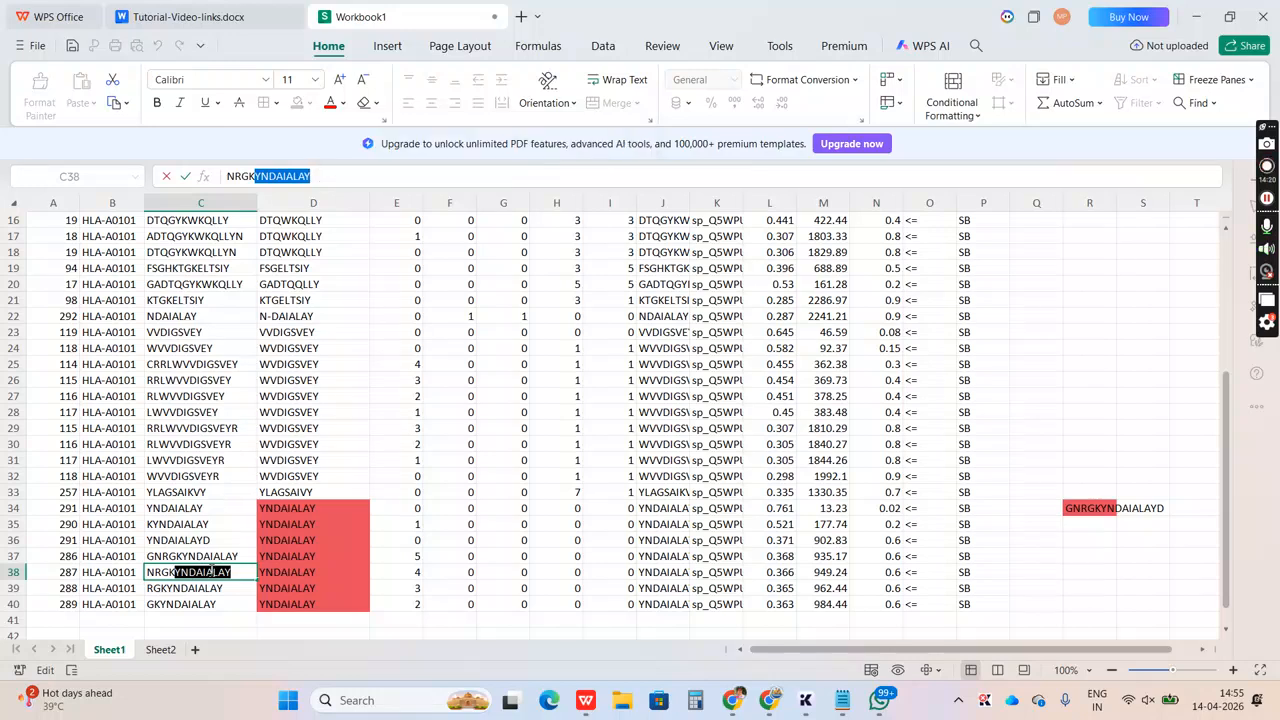
left_click(174, 592)
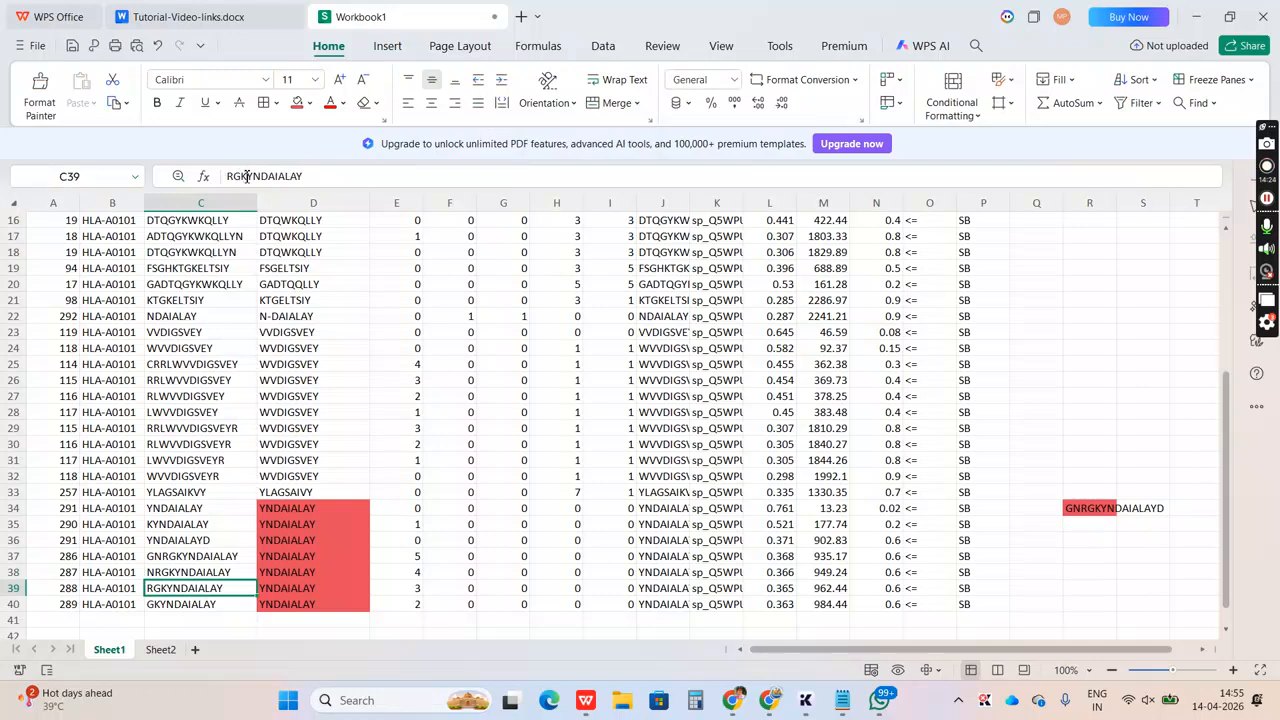
left_click_drag(247, 176, 303, 176)
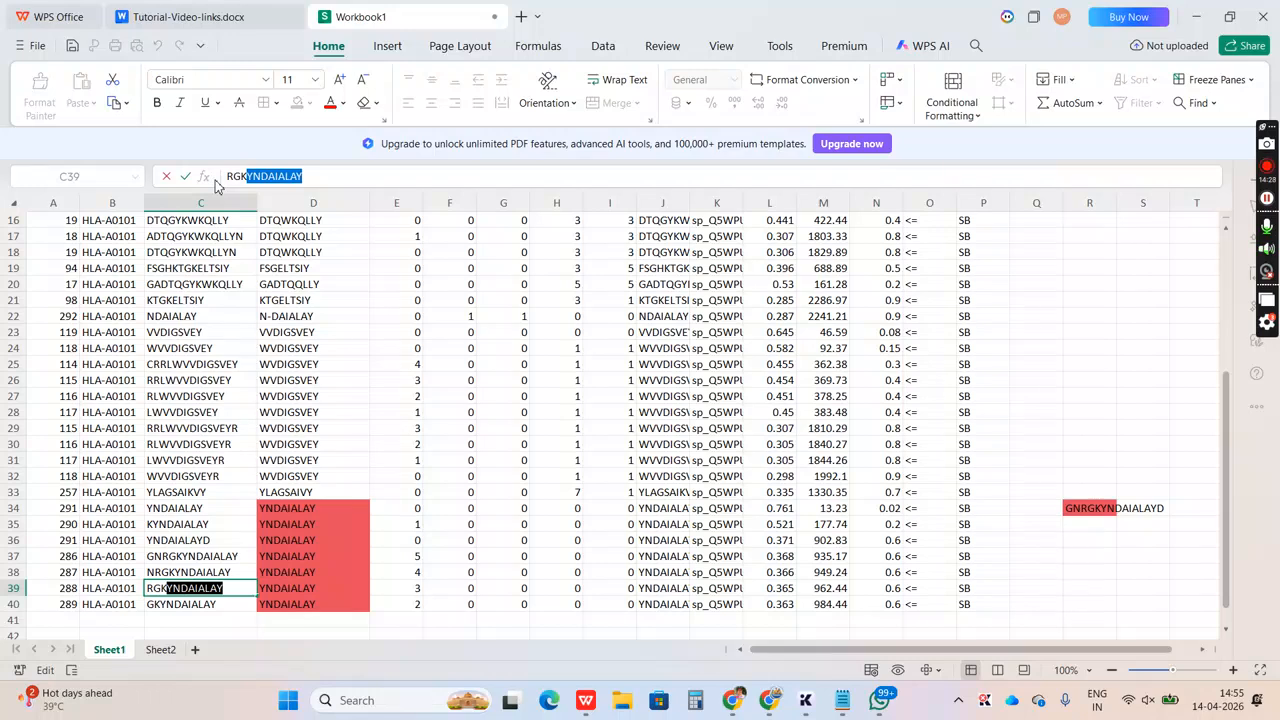
left_click(181, 605)
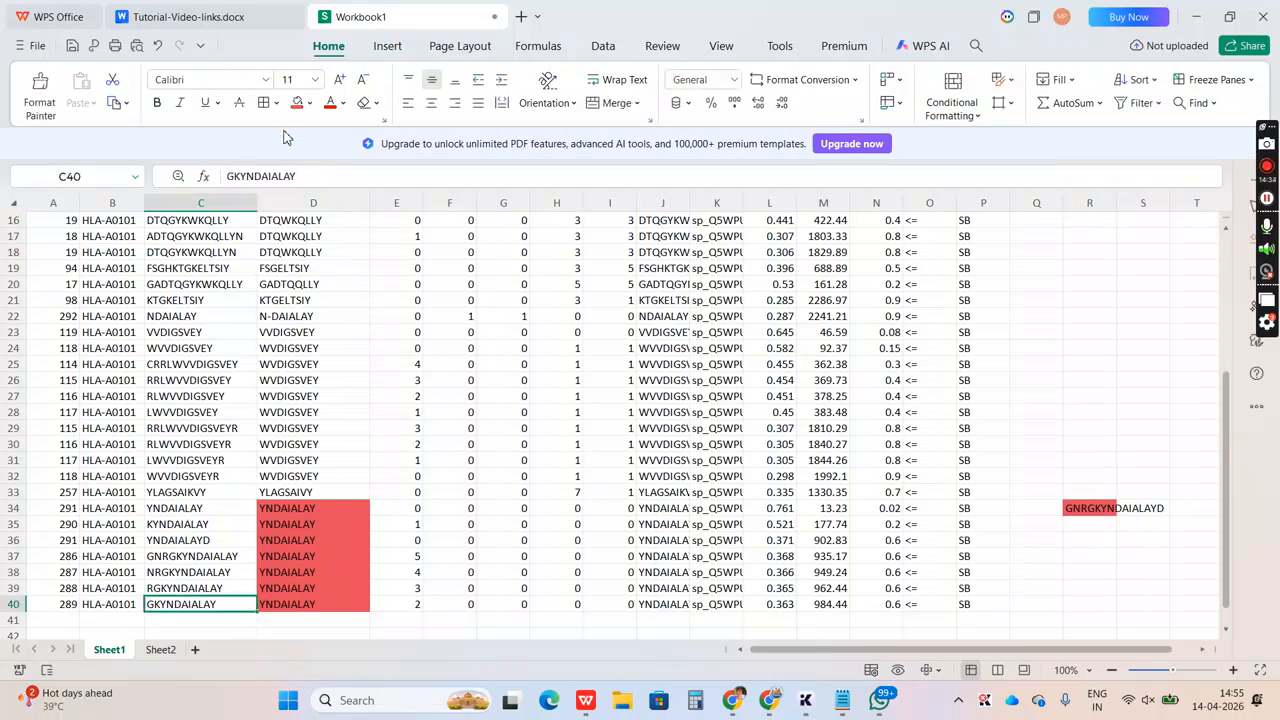
left_click(1075, 509)
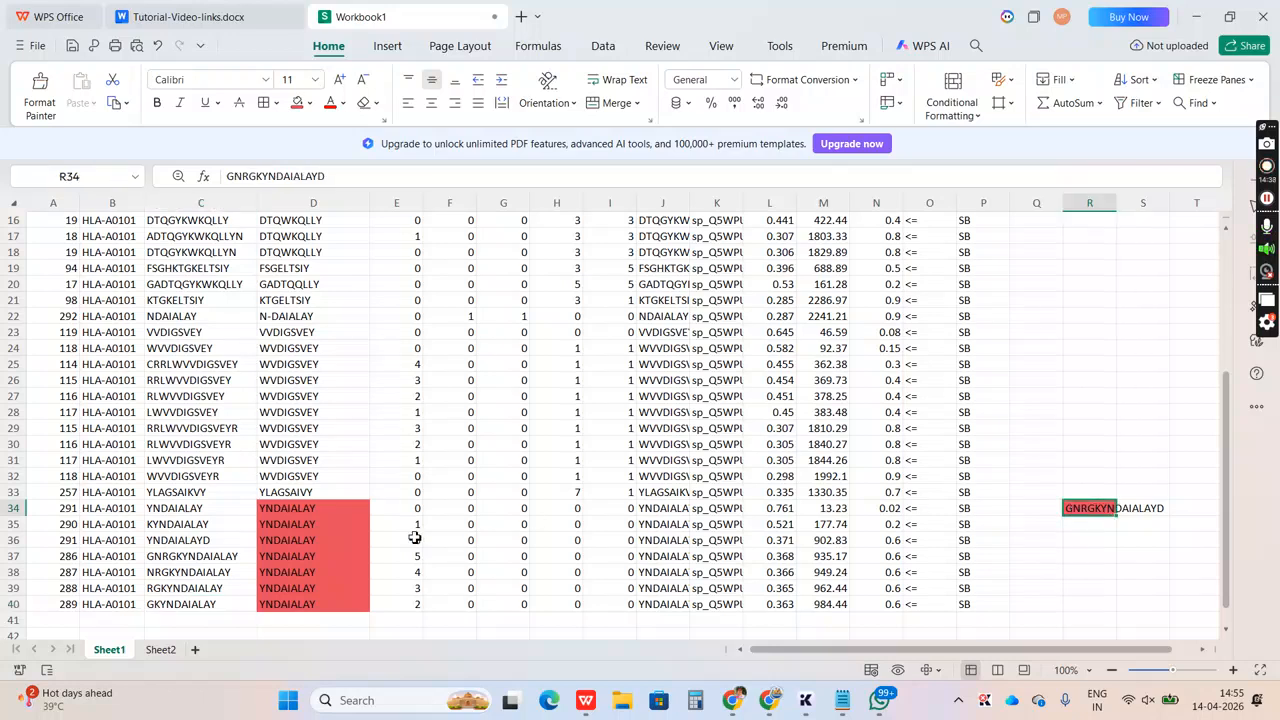
Review the Core group D34:D40 against R34, and widen column R to fit the merged sequence
left_click(295, 508)
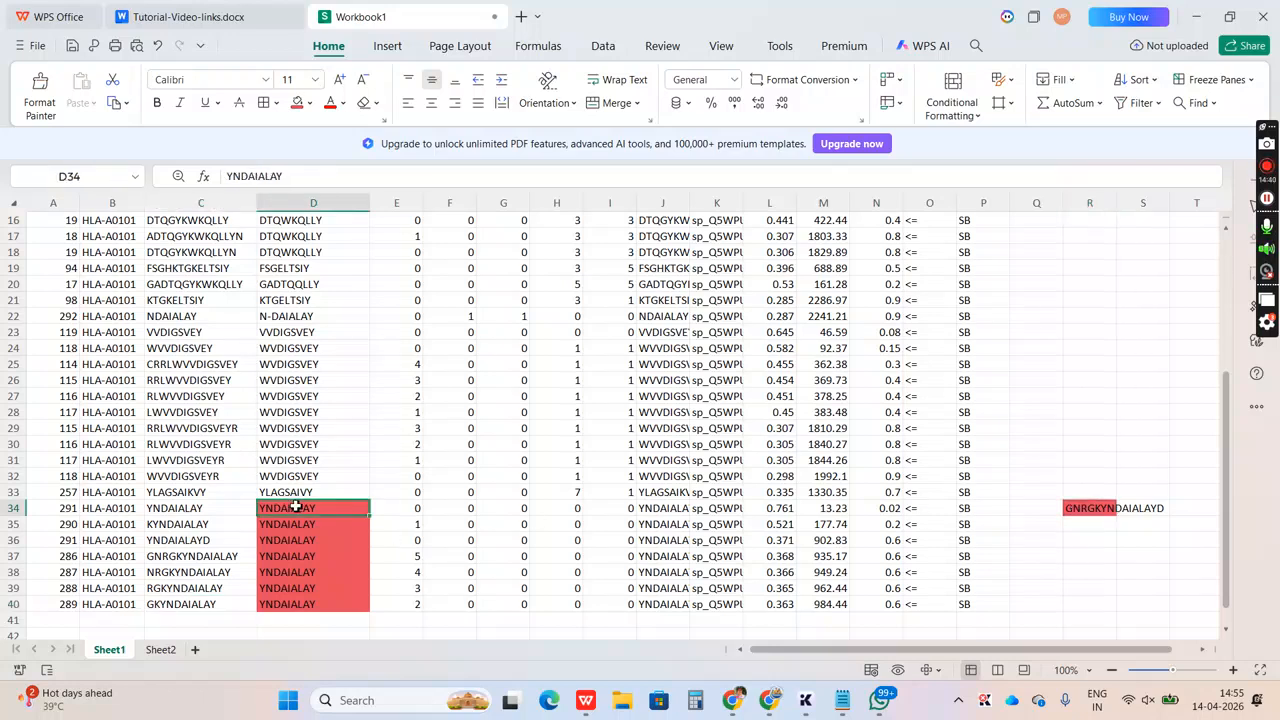
key("shift+Down")
key("shift+Down")
key("shift+Down")
key("shift+Down")
key("shift+Down")
key("shift+Down")
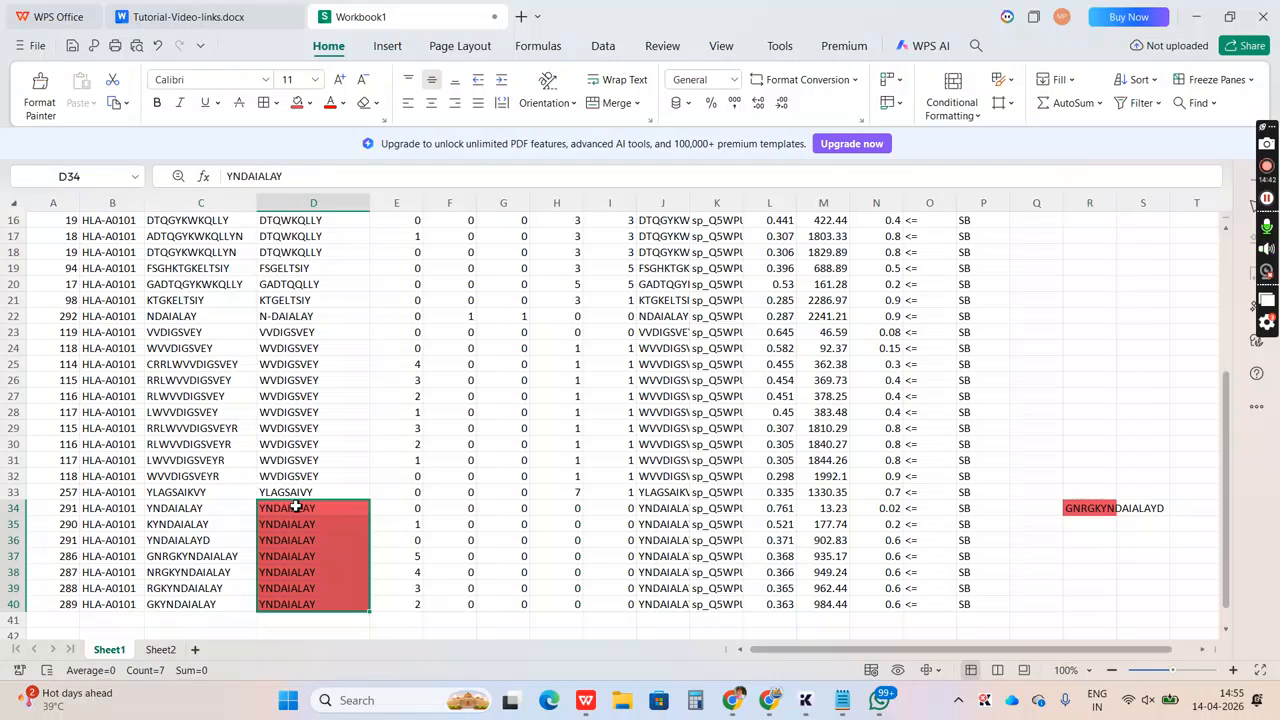
left_click(1099, 511)
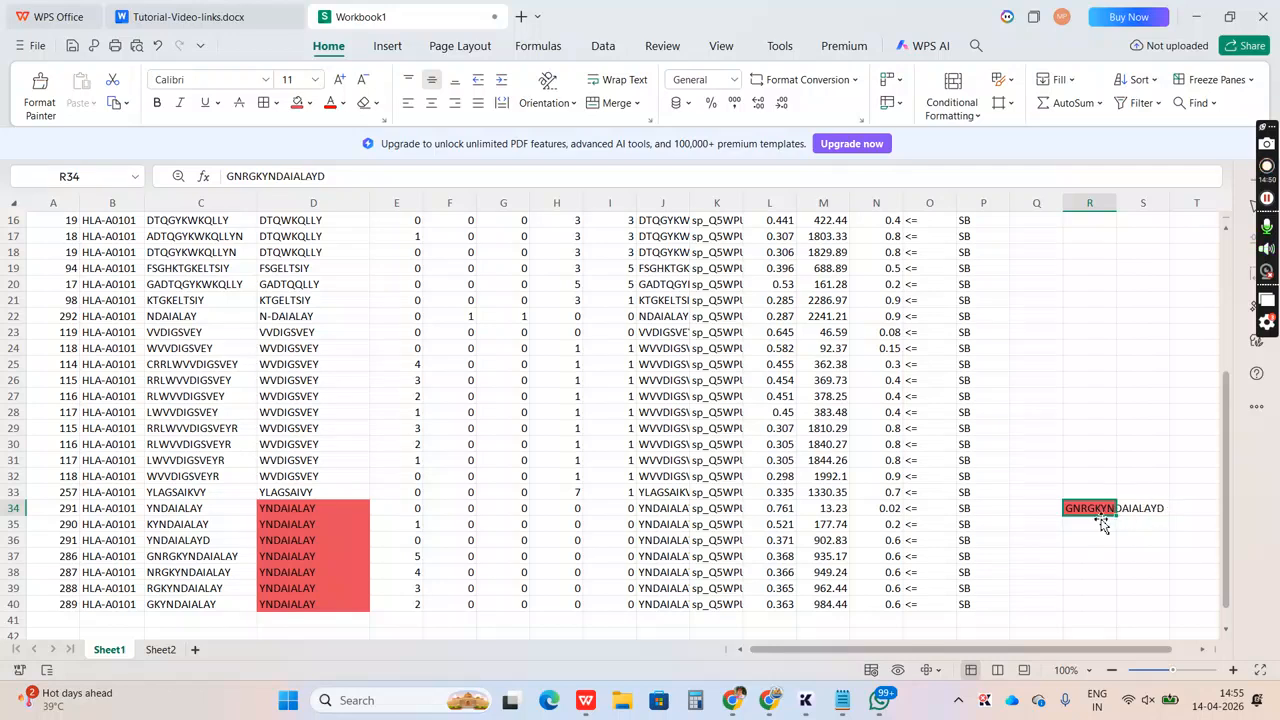
double_click(1117, 203)
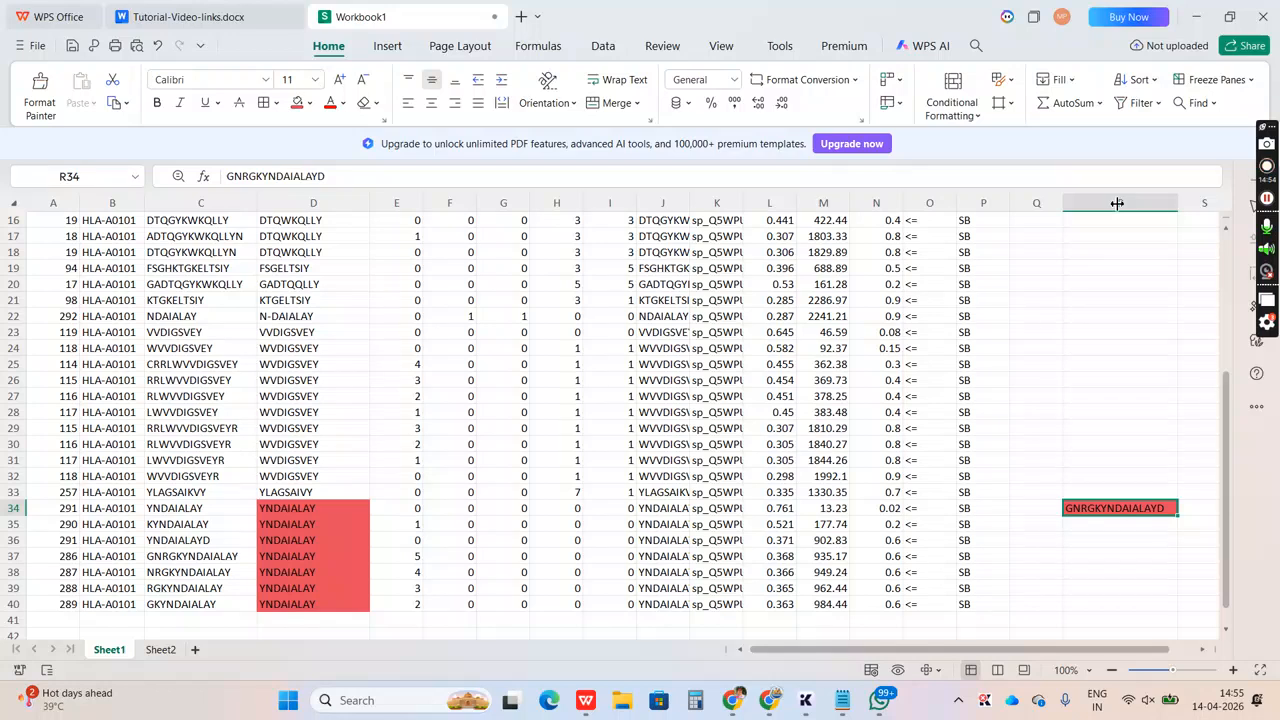
Fill the VVDIGSVEY and WVDIGSVEY group of Core cells, D23:D32, with the teal theme color
left_click(305, 476)
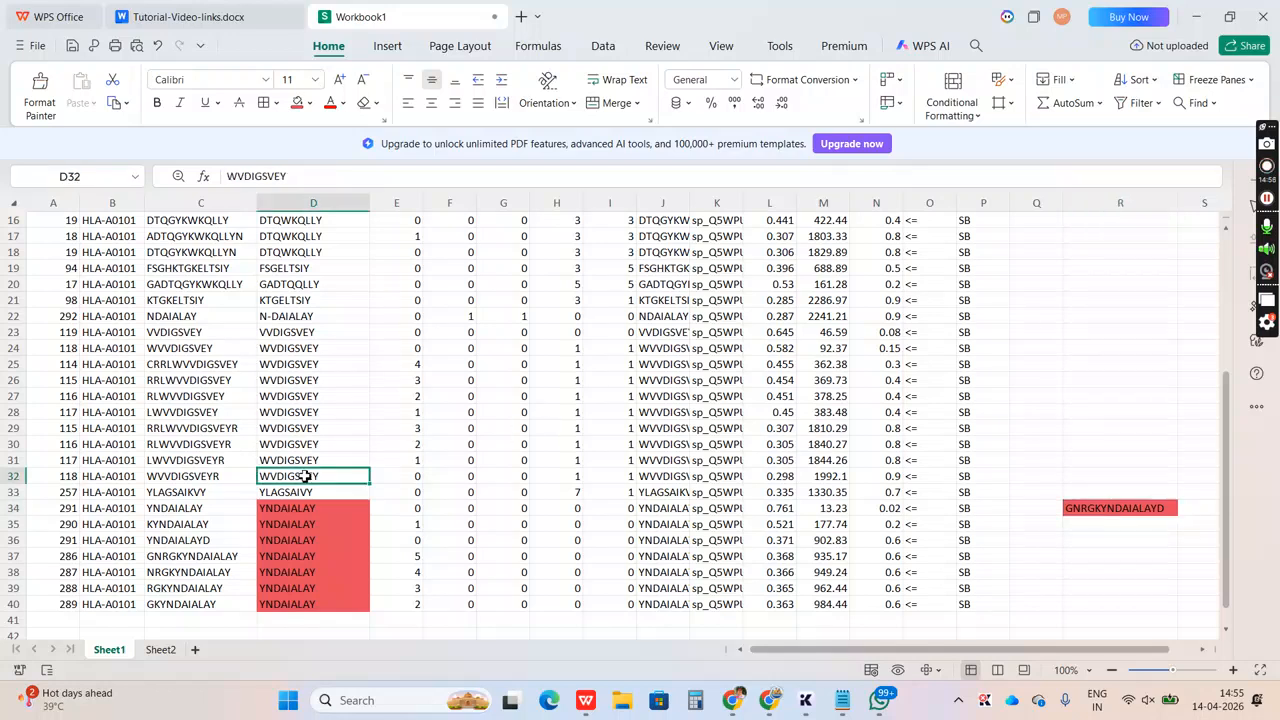
left_click(283, 345, "shift")
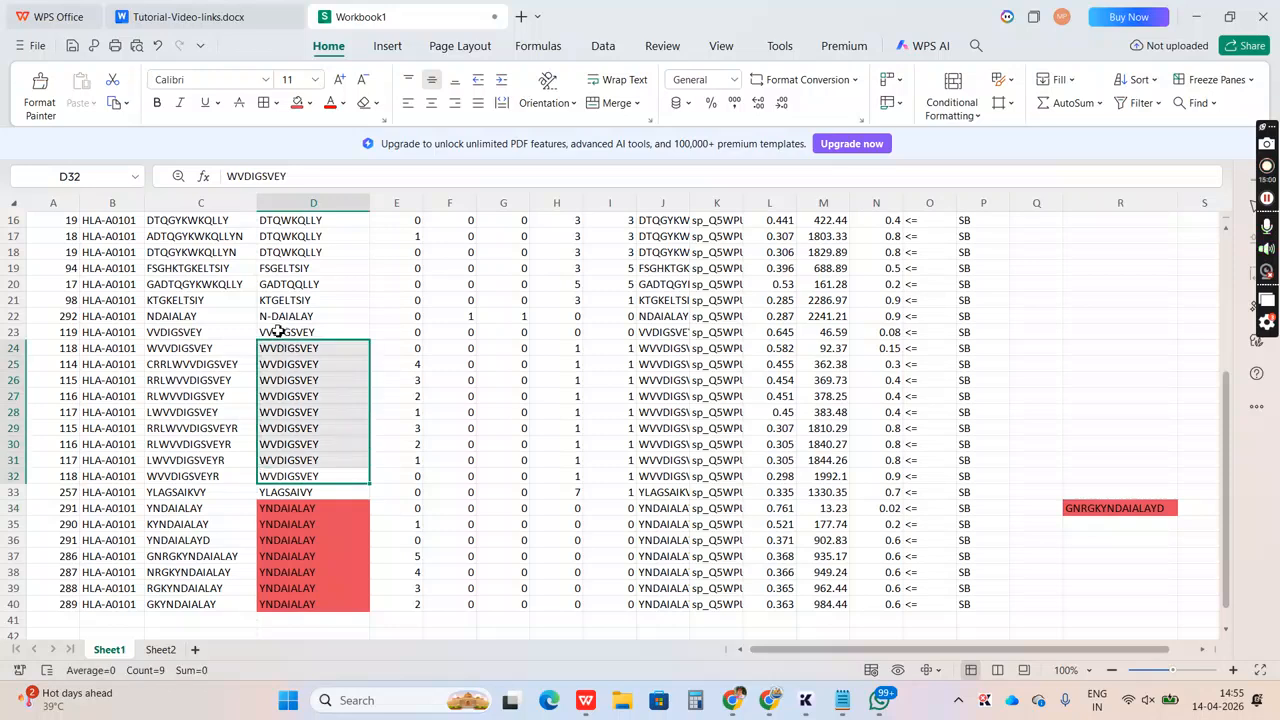
left_click(278, 332, "shift")
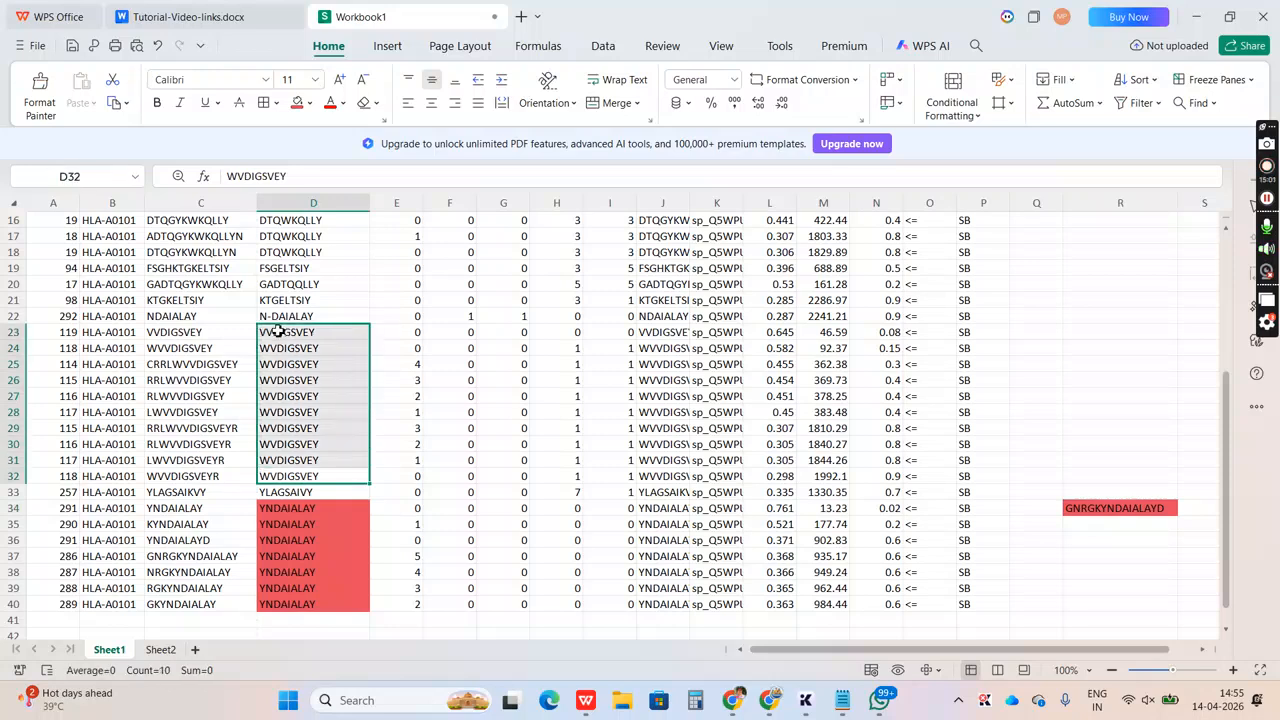
left_click(311, 104)
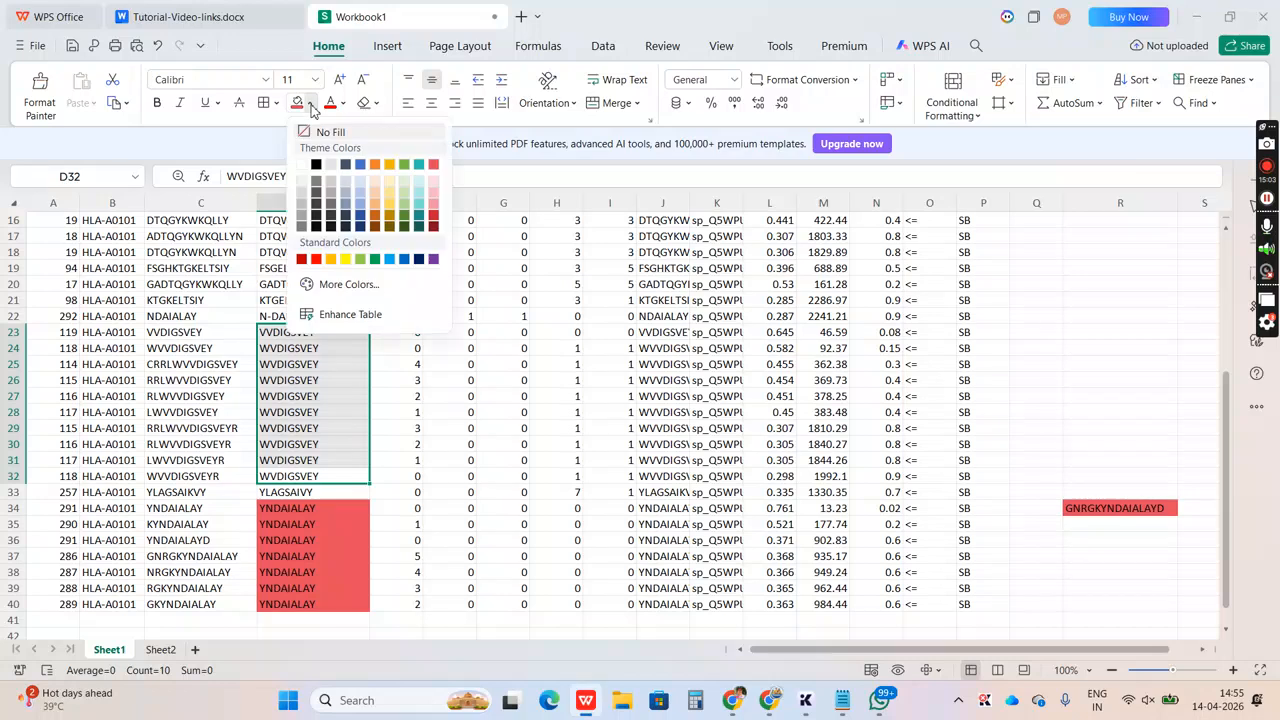
left_click(418, 164)
left_click(336, 387)
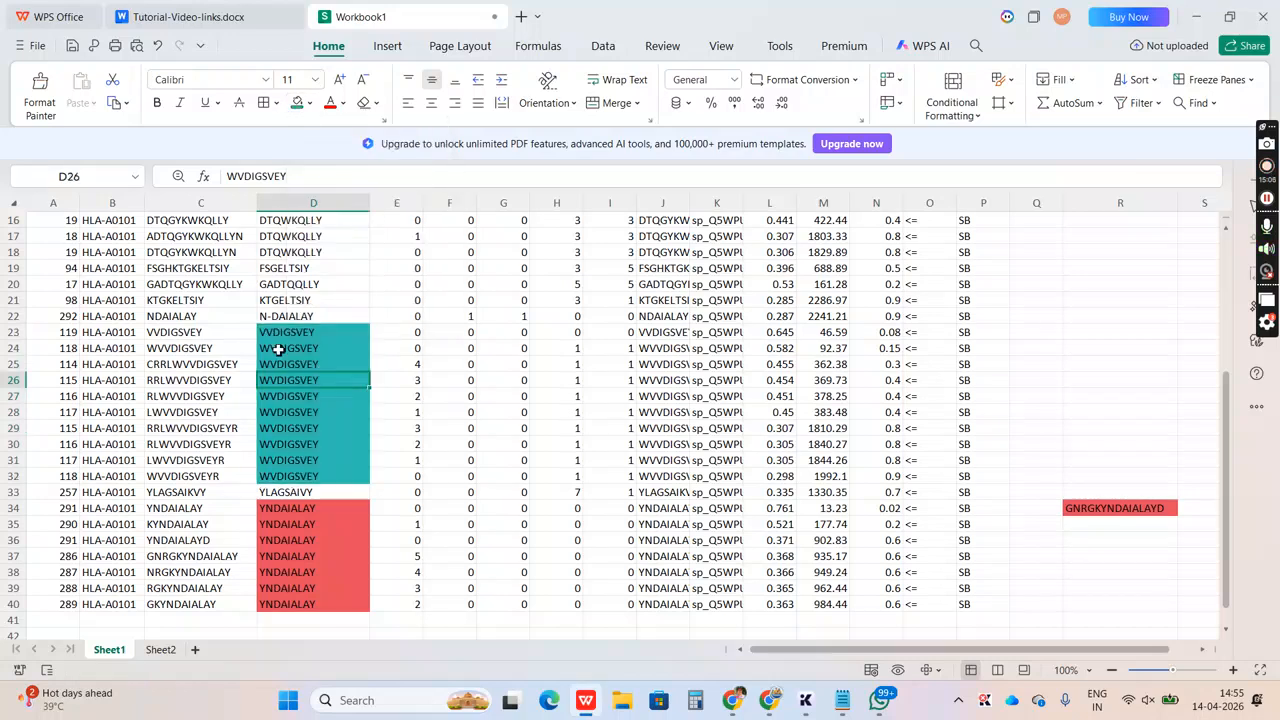
Copy the Core sequence WVDIGSVEY from D24 into the empty cell R24
left_click(210, 335)
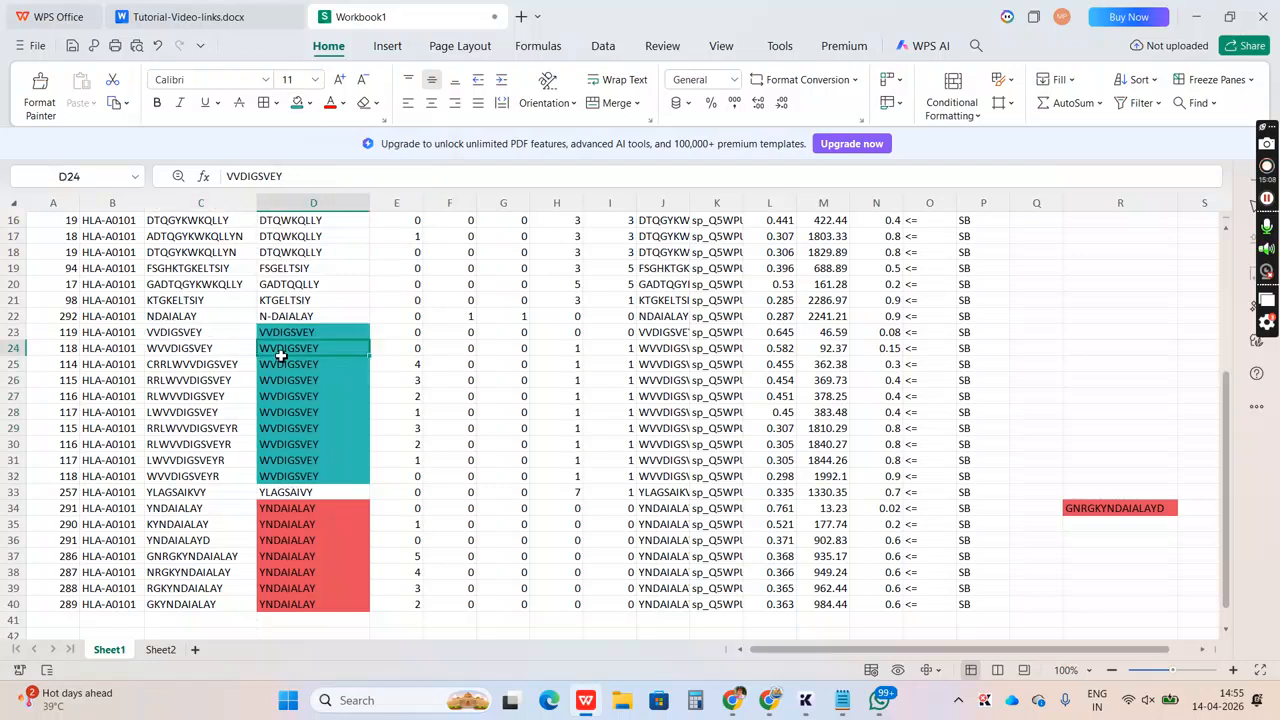
left_click(209, 349)
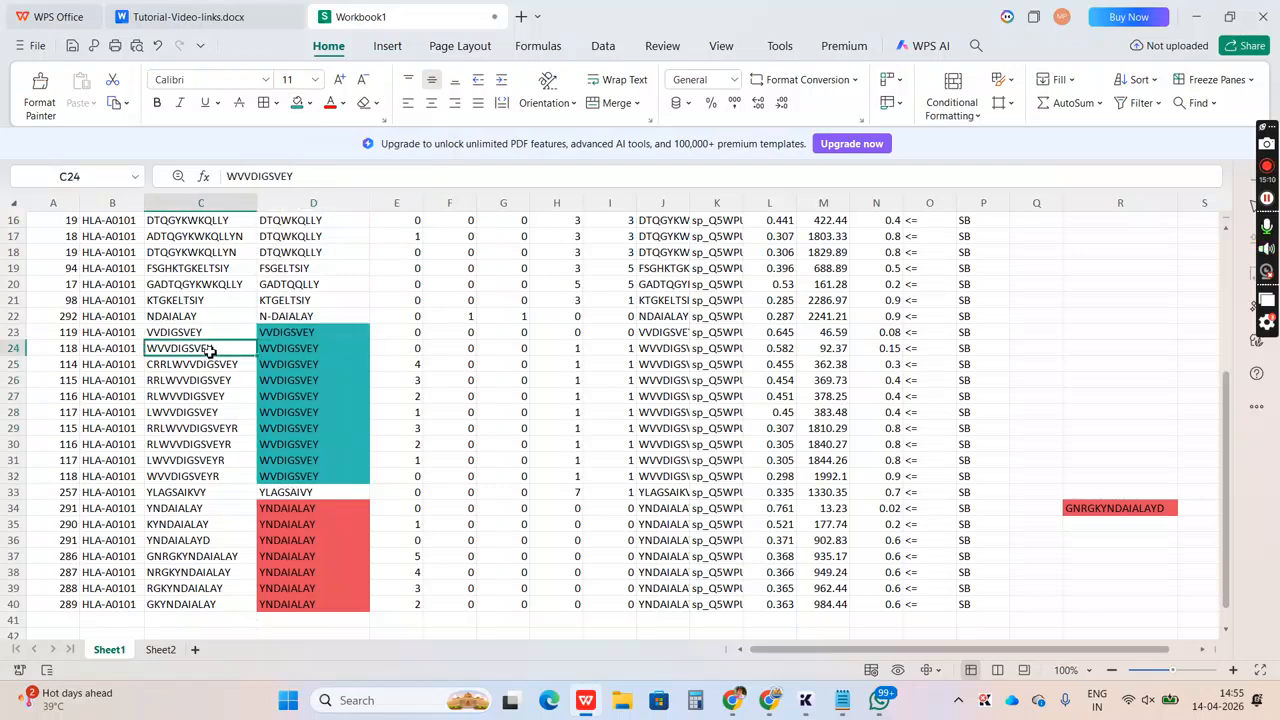
left_click(340, 349)
key("ctrl+c")
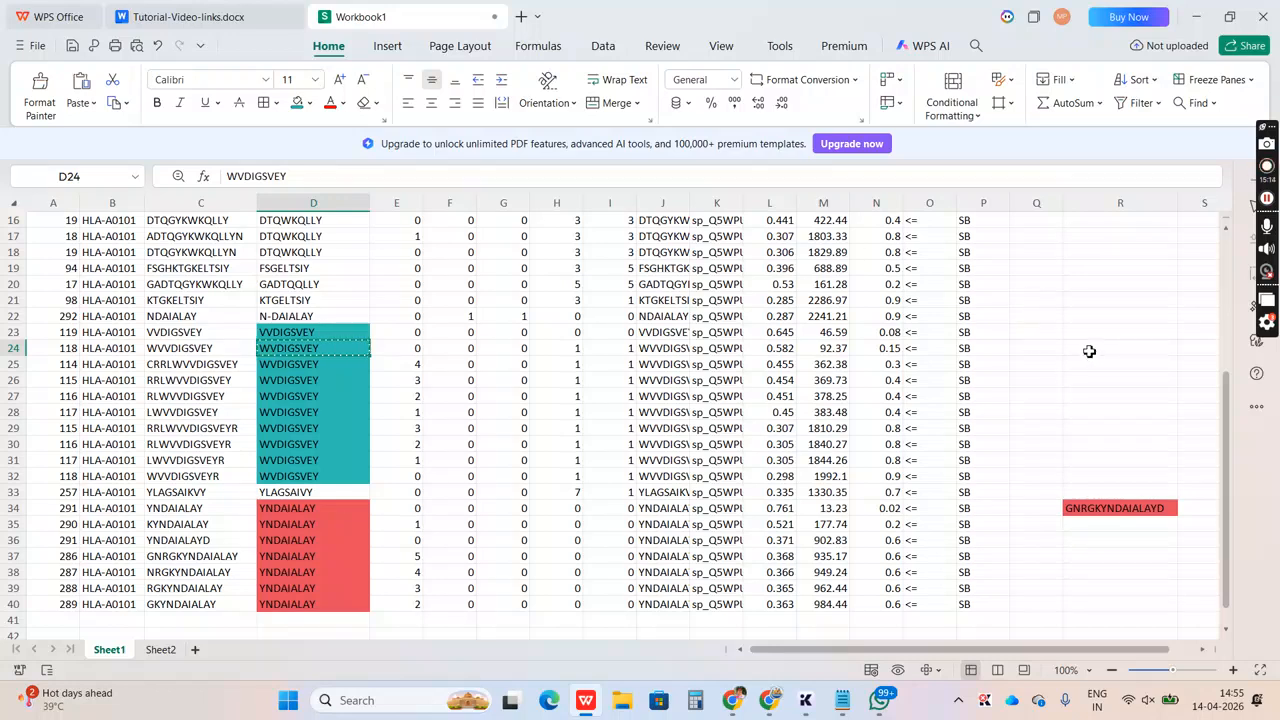
key("Right")
key("Right")
key("Right")
key("Right")
key("Right")
key("Right")
key("Right")
key("Right")
key("Right")
key("Right")
key("Right")
key("Right")
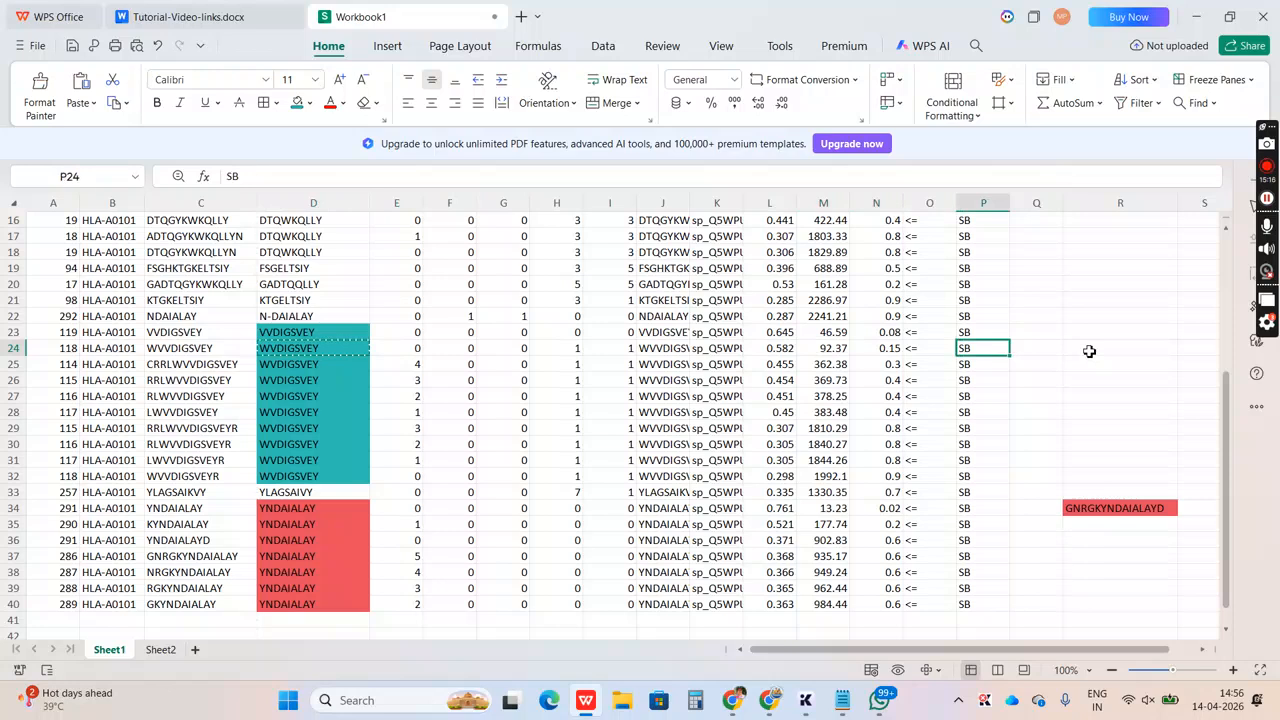
key("Right")
key("Right")
key("Right")
left_click(1089, 351)
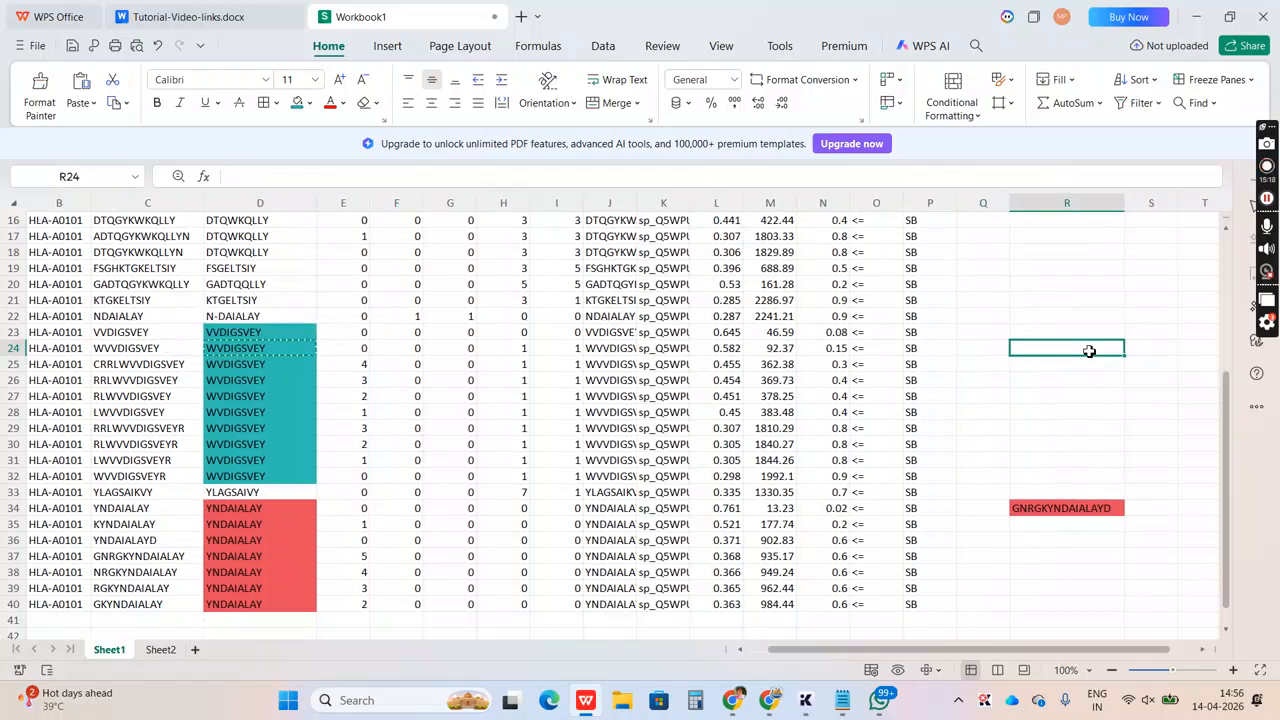
key("ctrl+v")
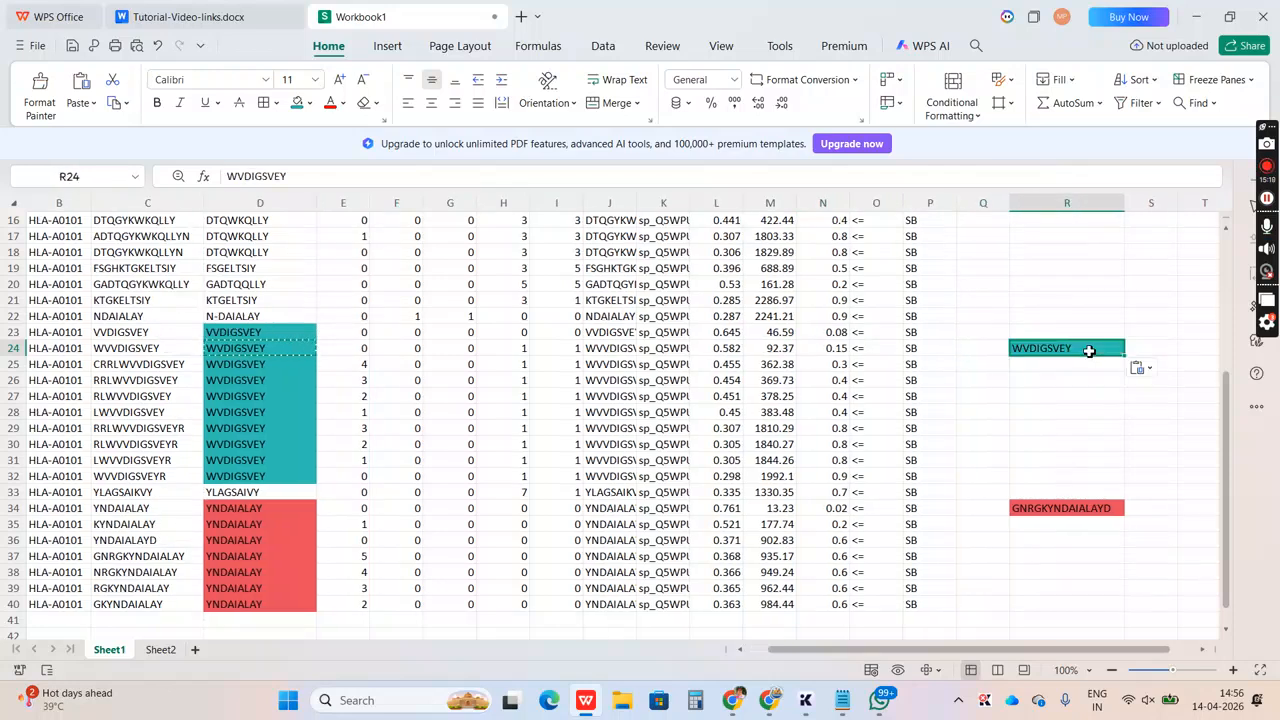
Extend the core sequence in R24 at its start with the residues CRRL taken from peptide C25
left_click(104, 367)
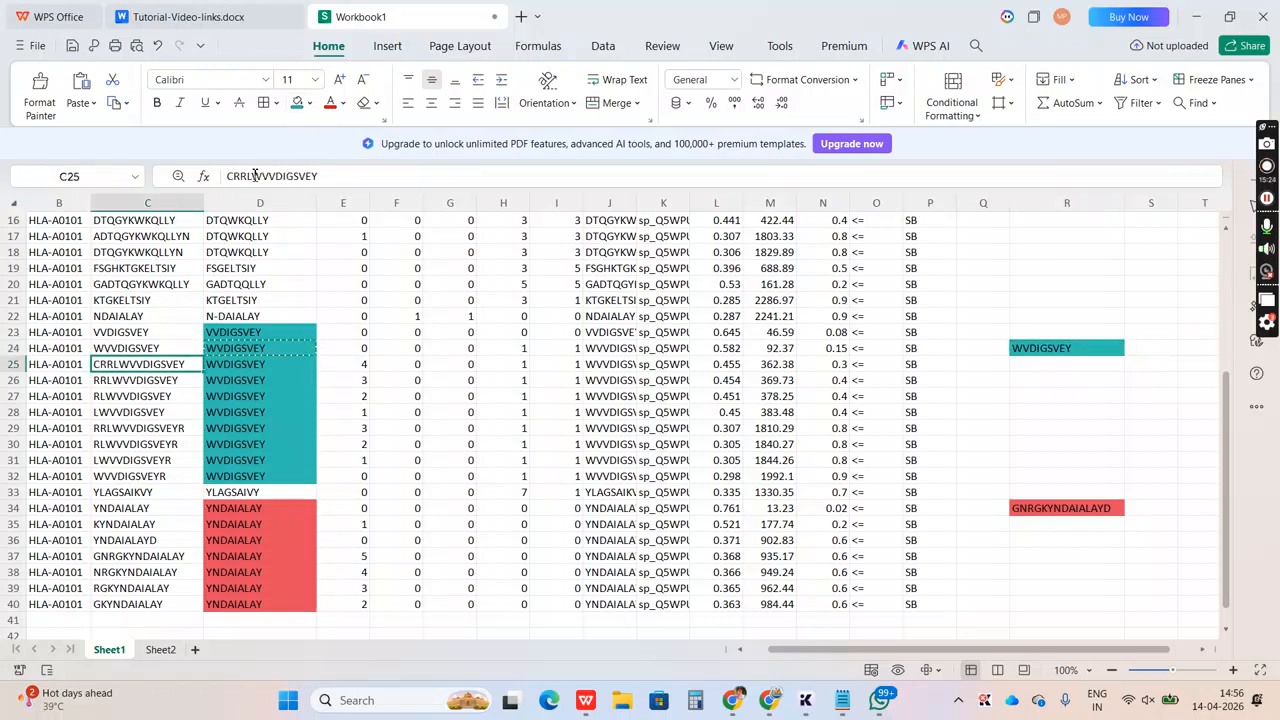
left_click_drag(252, 176, 329, 172)
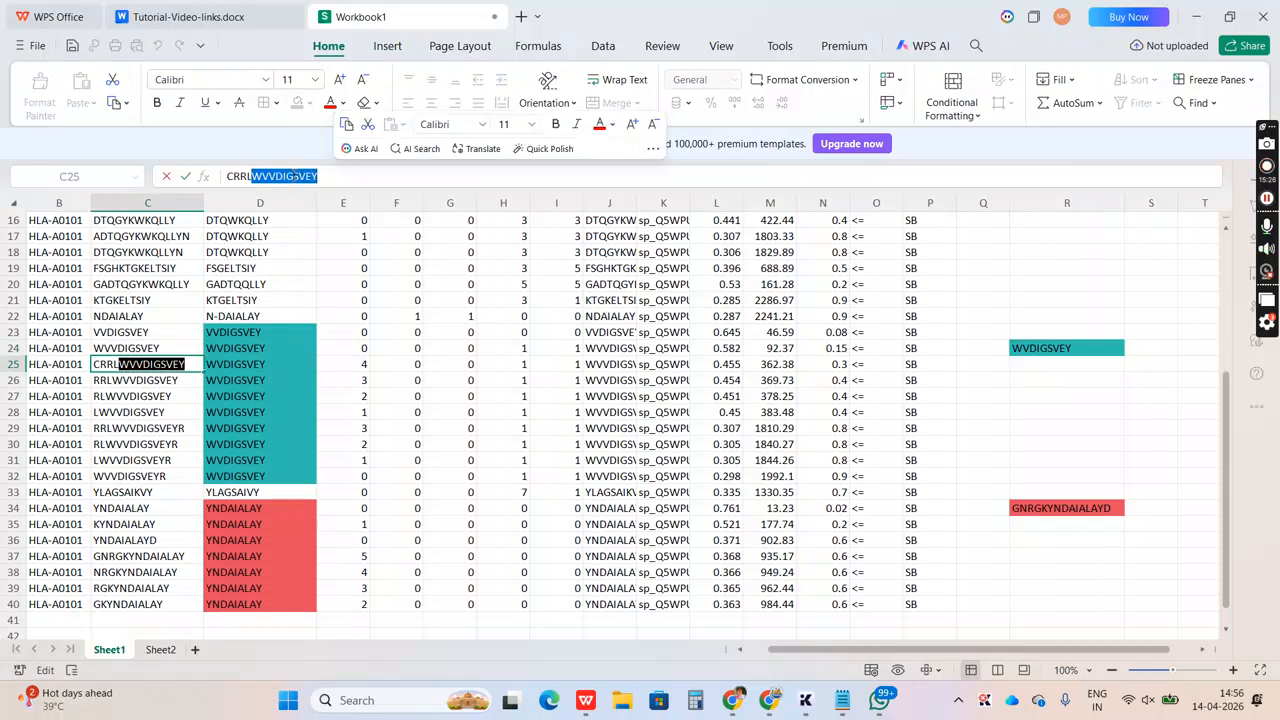
left_click_drag(252, 176, 222, 176)
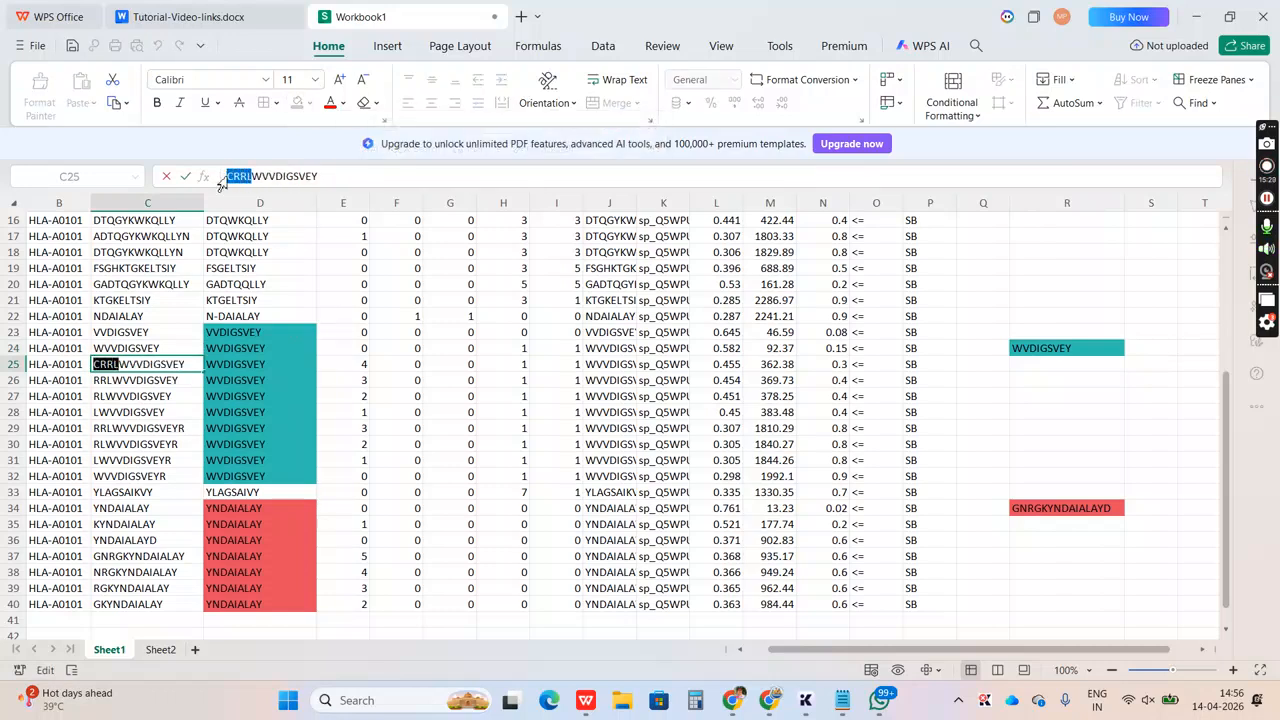
left_click(1037, 348)
left_click(229, 177)
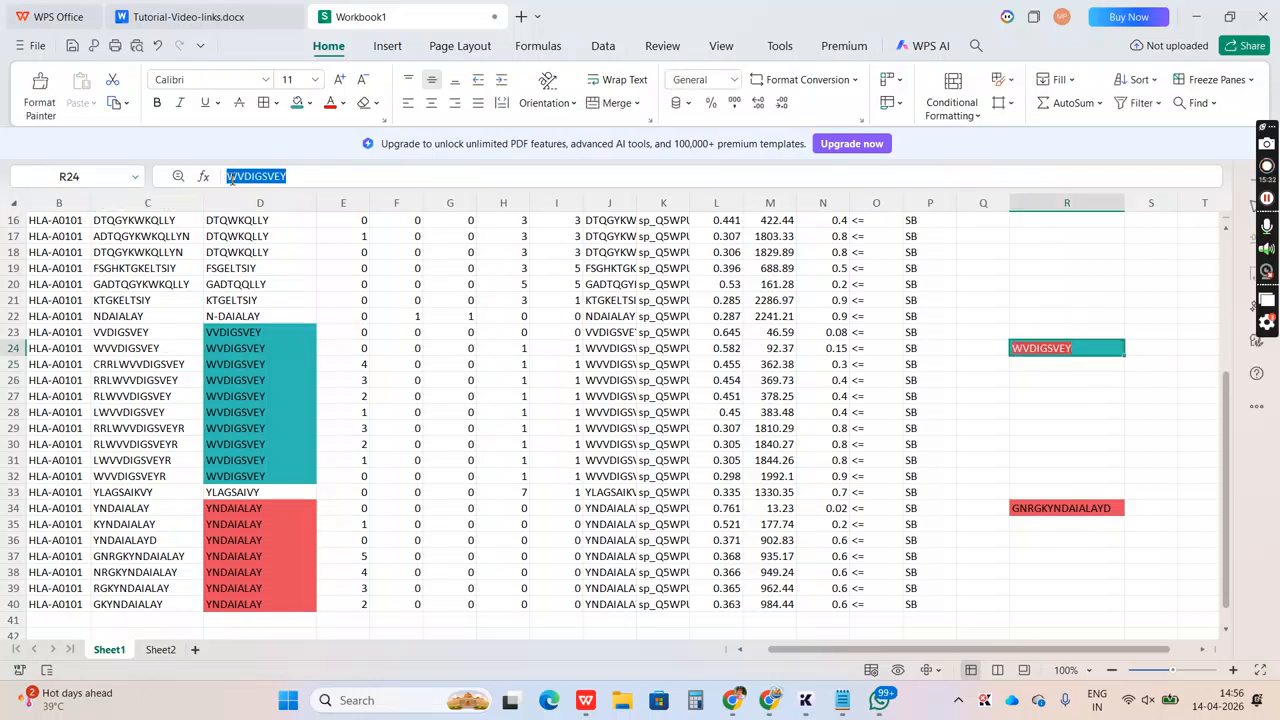
type("CRRL")
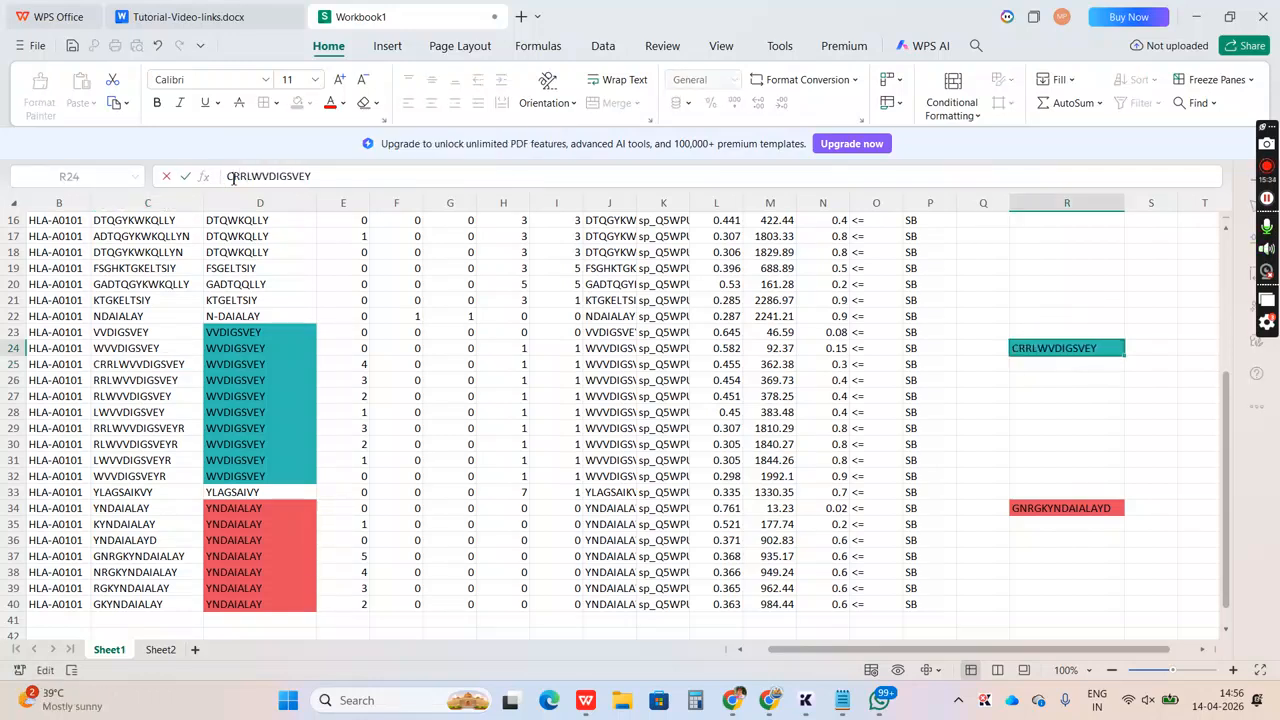
Compare the residues before the shared core in peptides C26, C27 and C28 with the merged sequence in R24
left_click(107, 385)
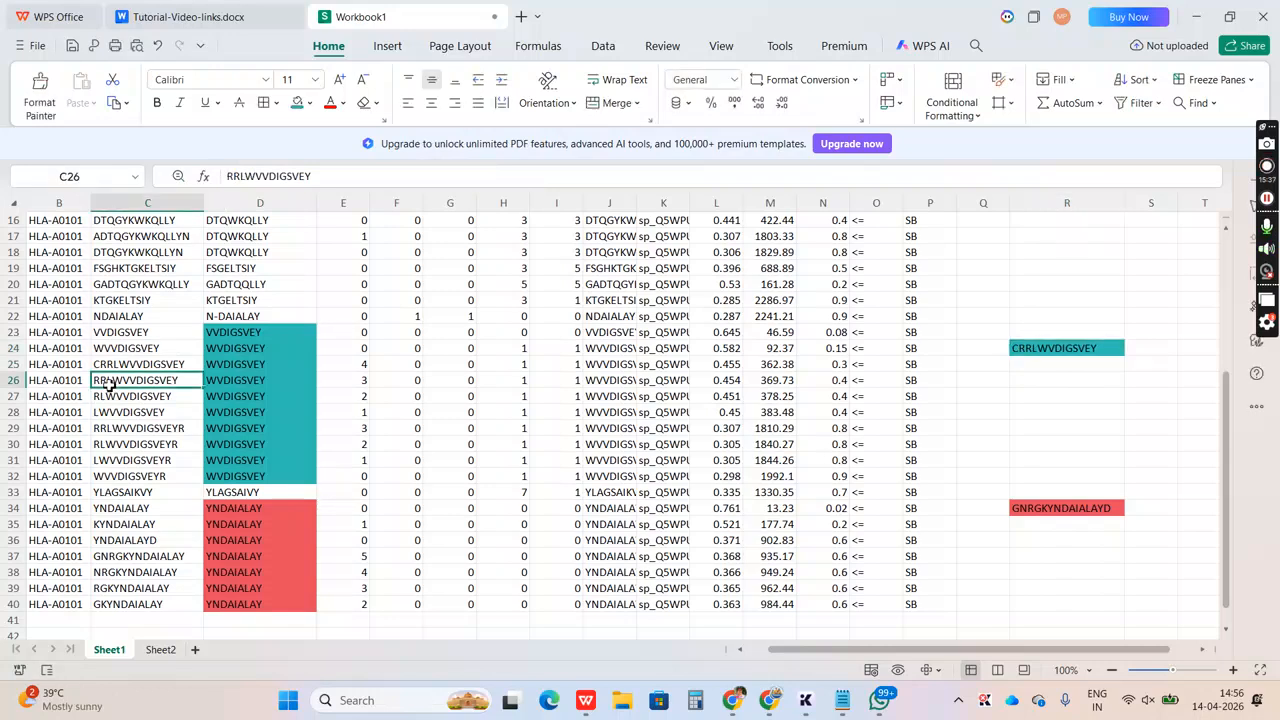
left_click(250, 179)
left_click_drag(250, 179, 318, 179)
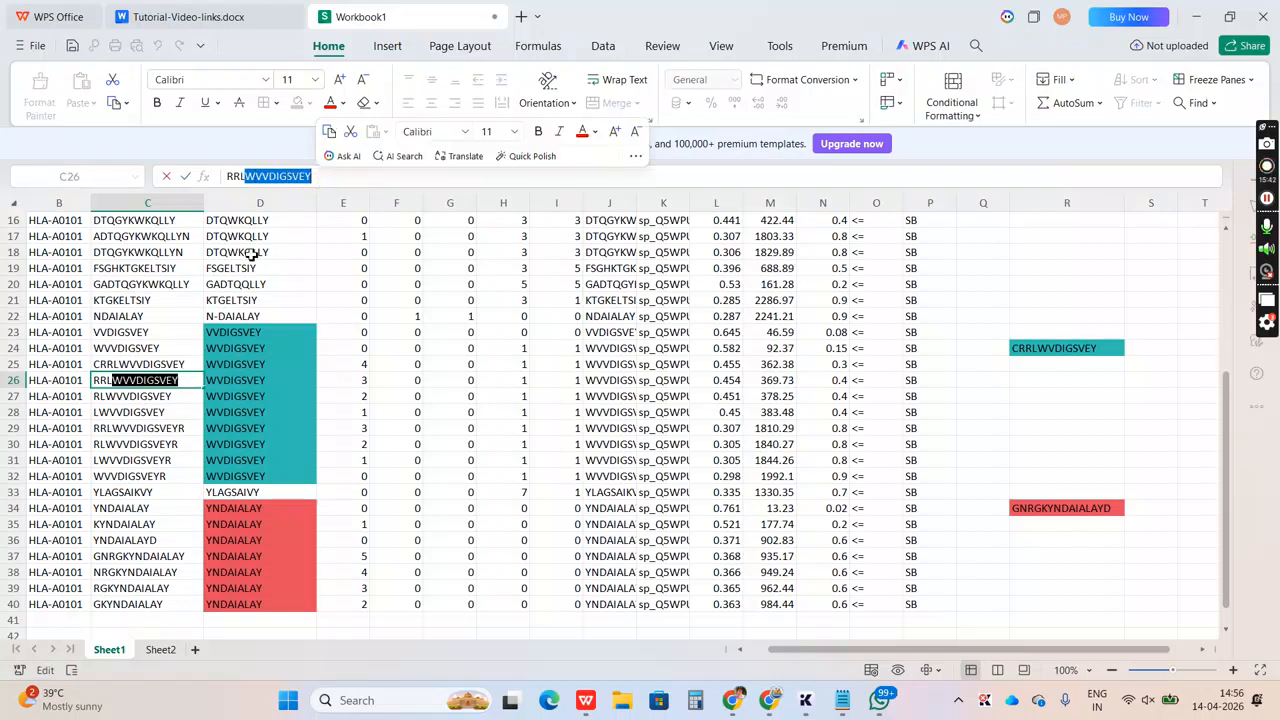
left_click(127, 400)
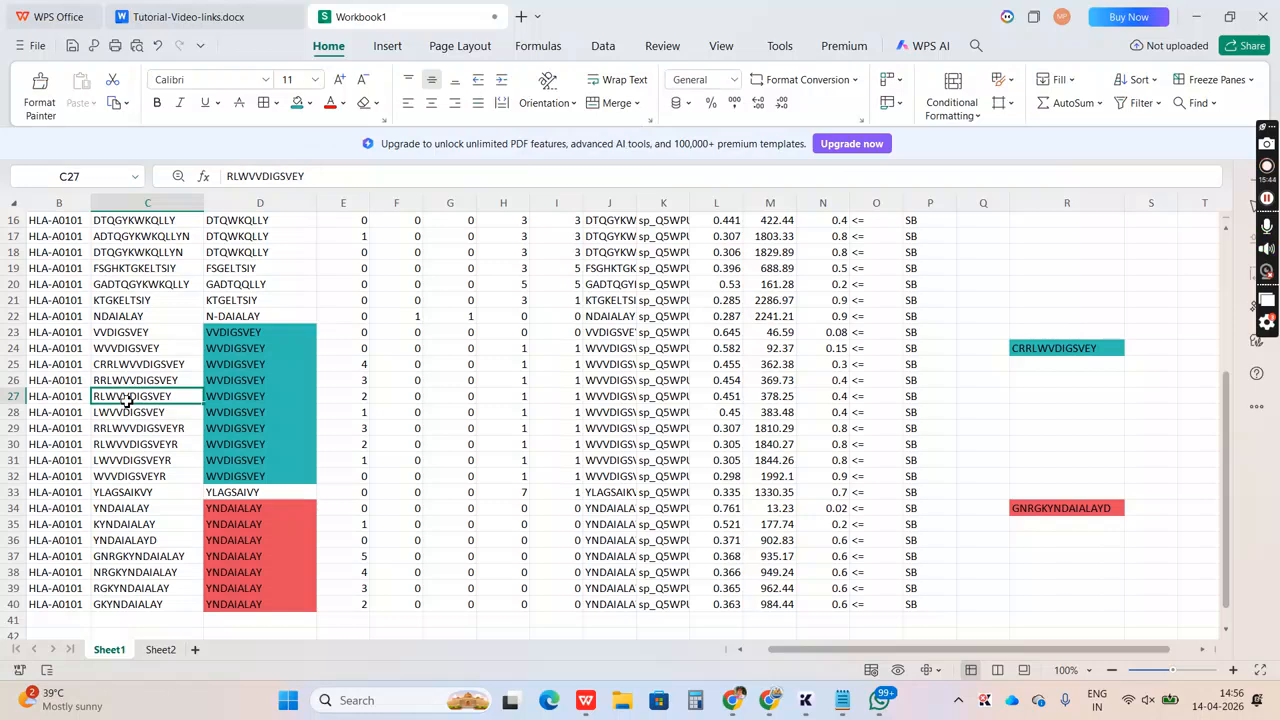
left_click_drag(240, 177, 306, 178)
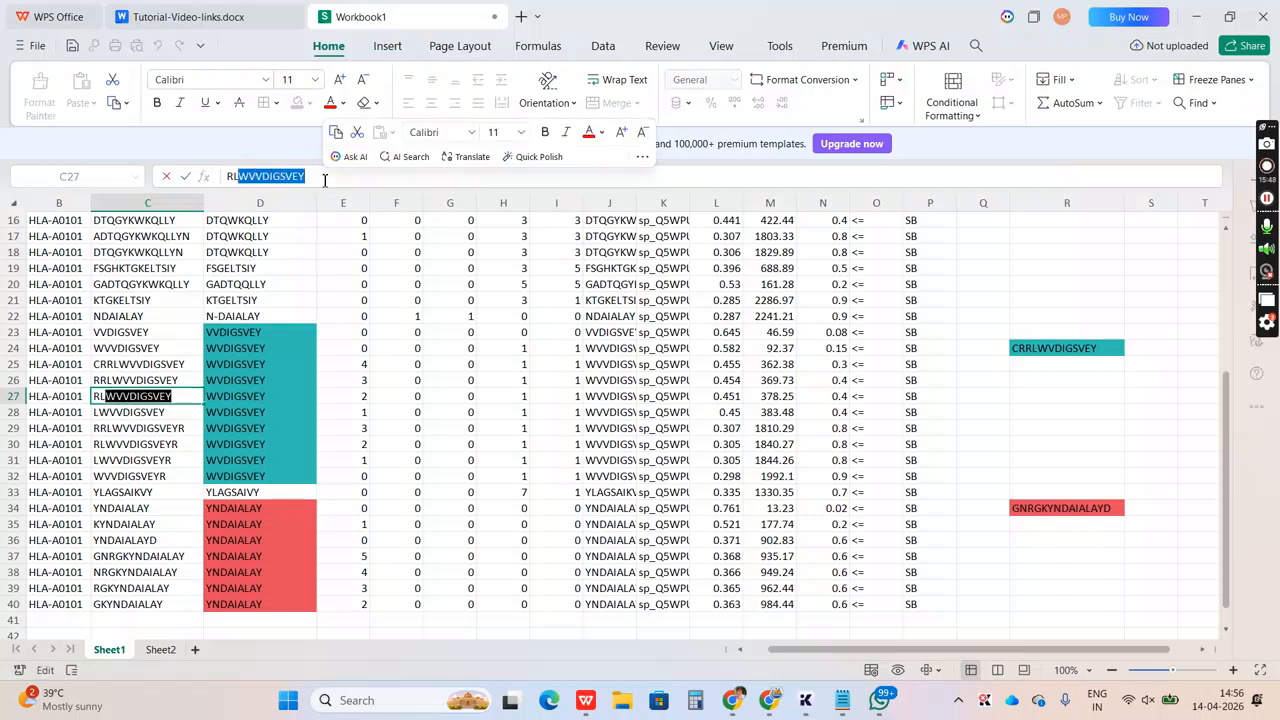
left_click(138, 412)
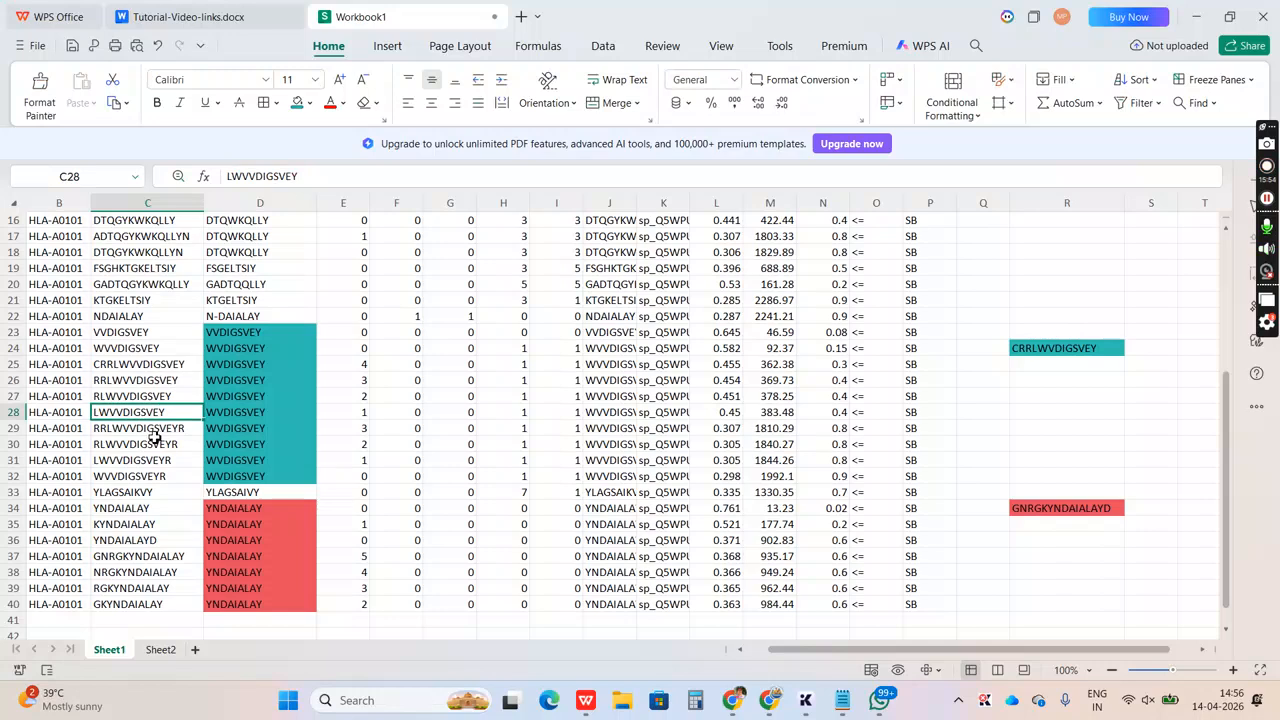
Check peptide C29 for residues after the core and append the trailing R to the merged sequence in R24
left_click(152, 433)
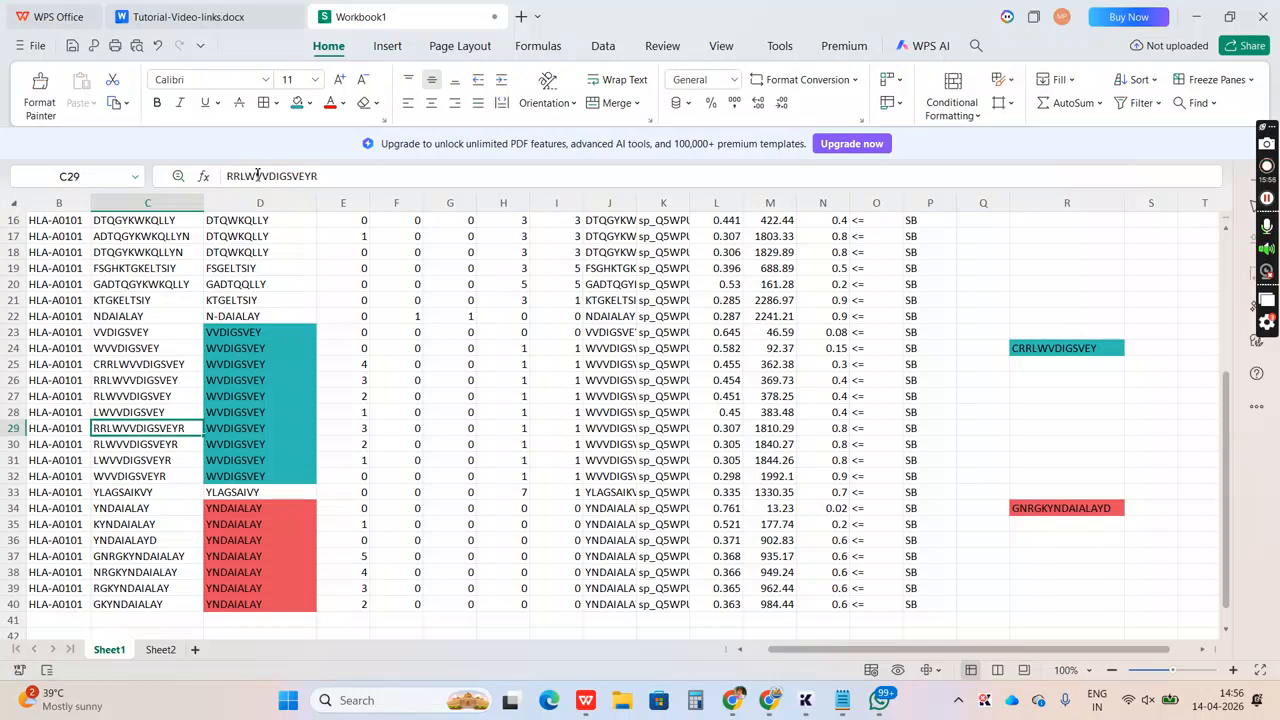
left_click_drag(249, 176, 311, 174)
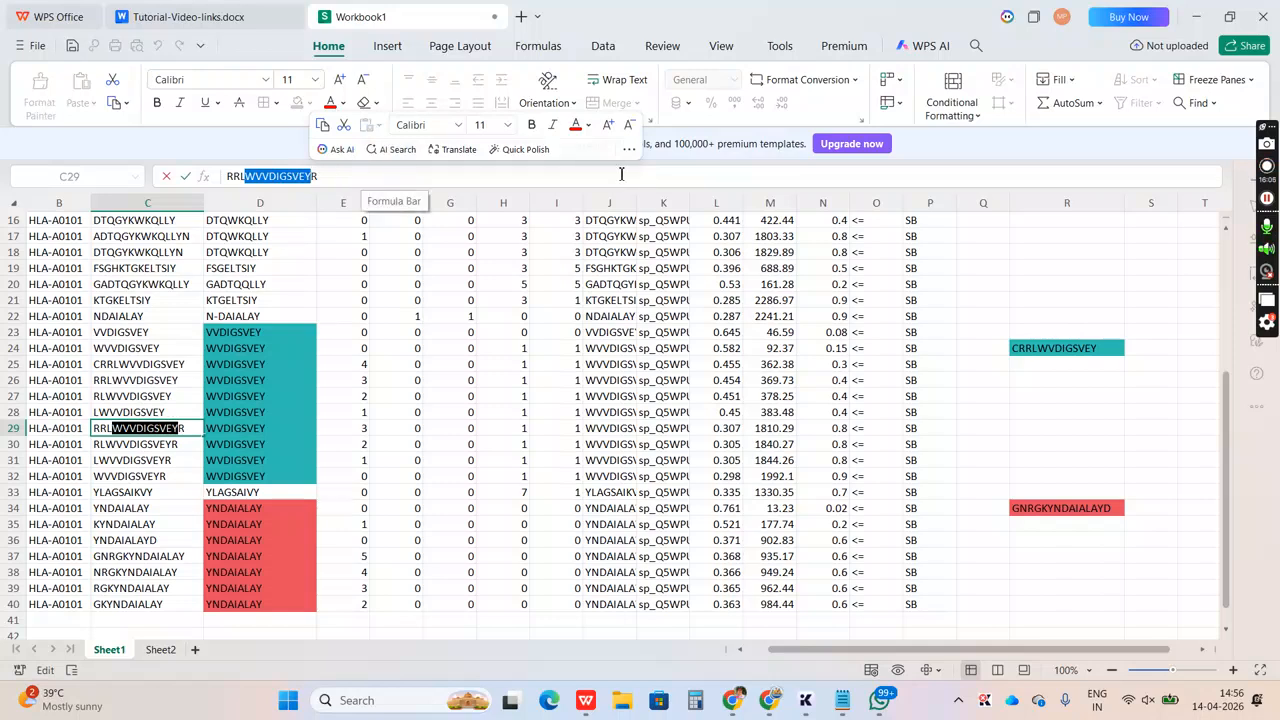
left_click(1044, 350)
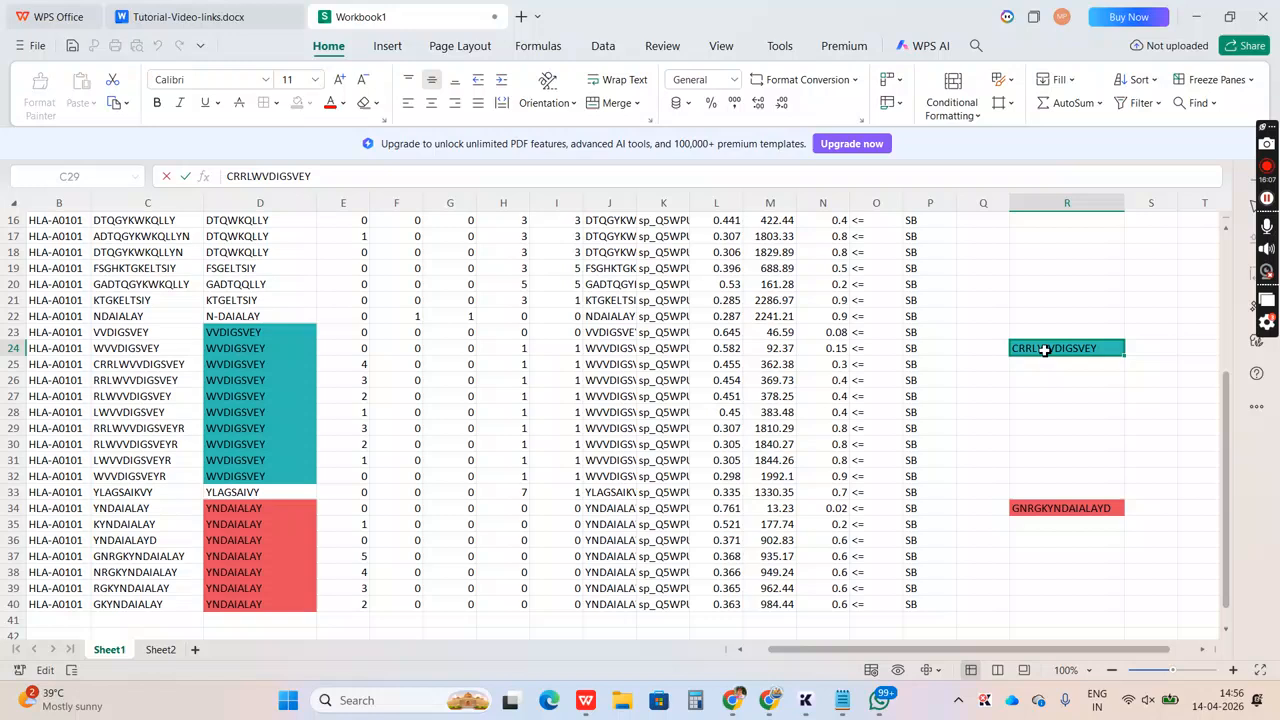
left_click(427, 175)
type("R")
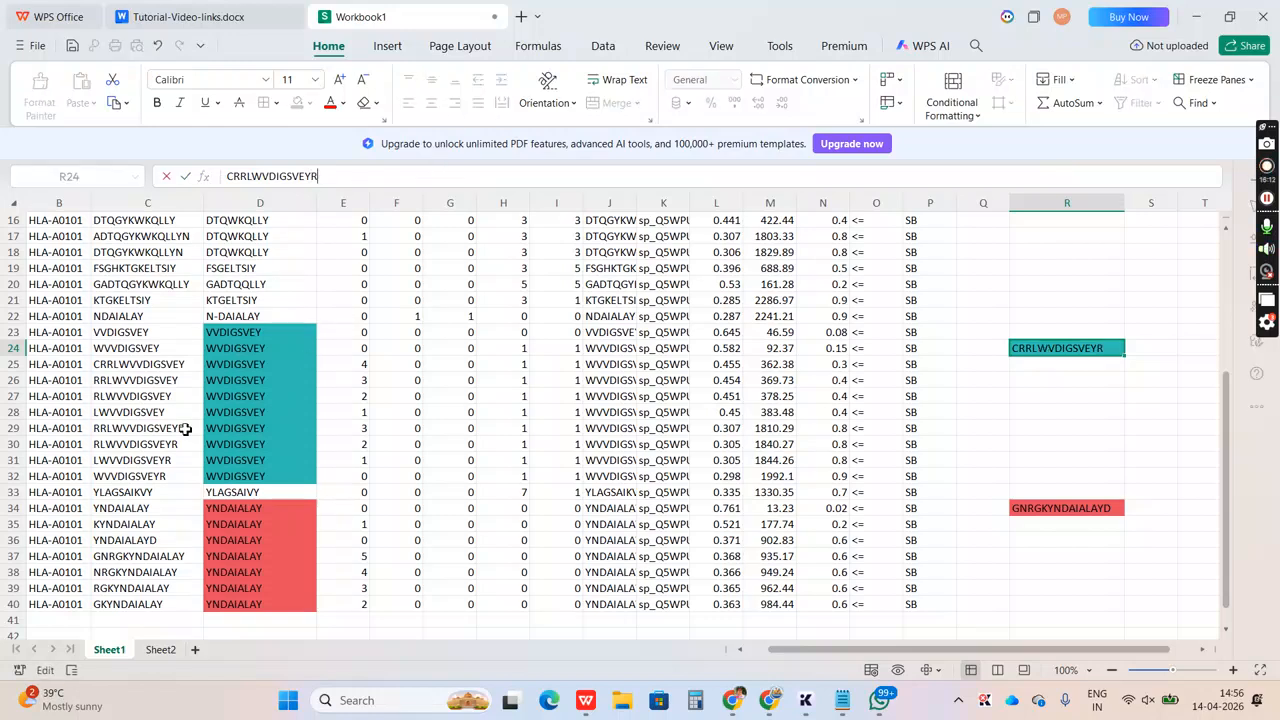
Compare the residues around the core in peptides C30, C31 and C32 with the merged sequence in R24
left_click(155, 448)
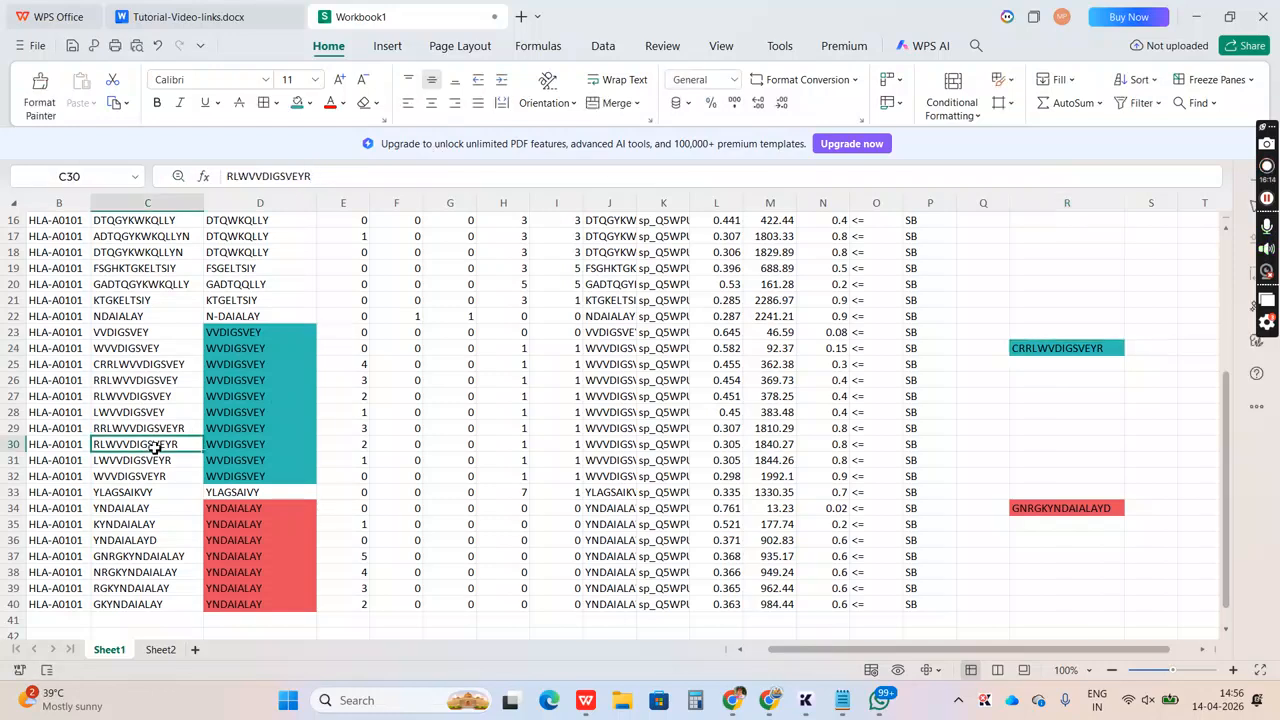
left_click_drag(241, 178, 309, 178)
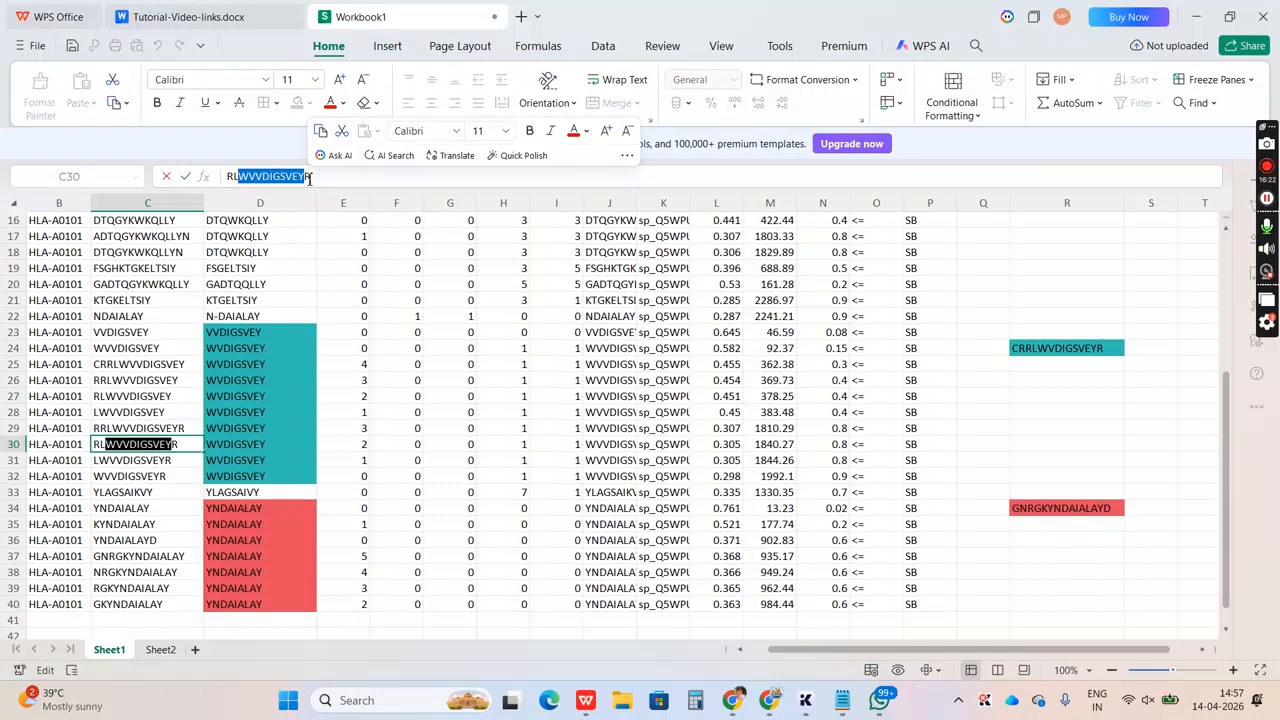
left_click(160, 462)
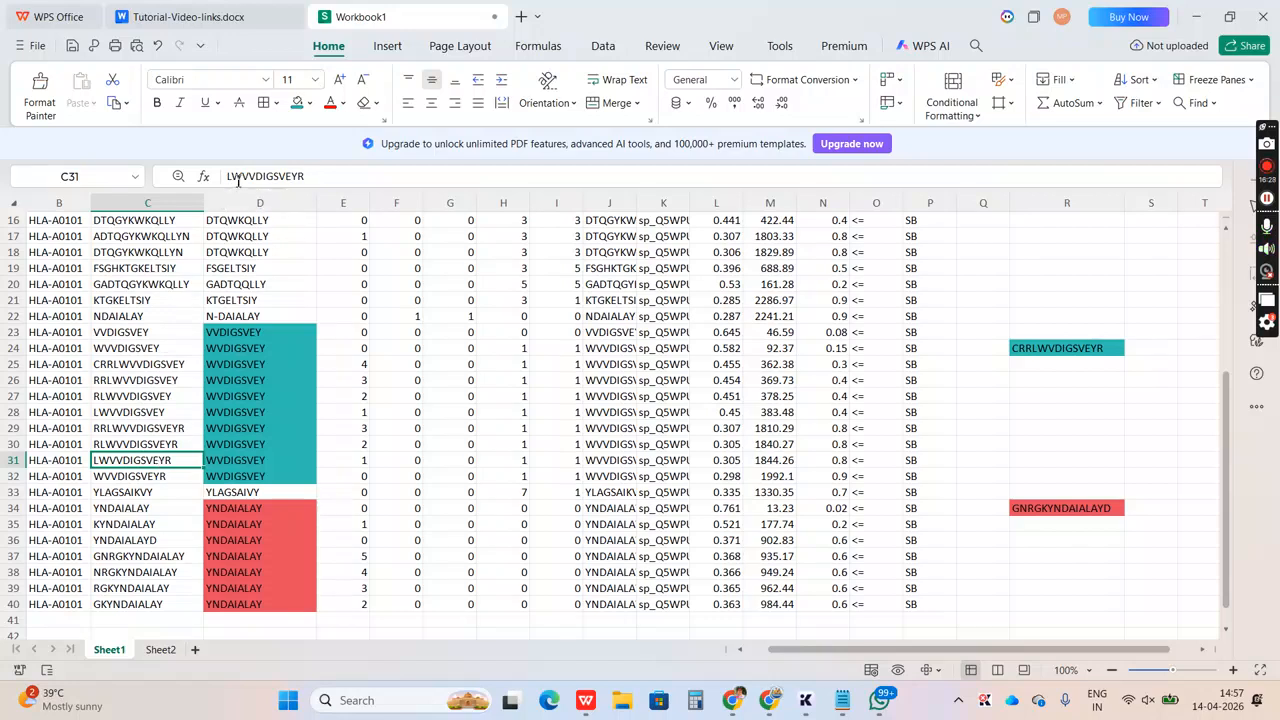
left_click_drag(232, 177, 300, 176)
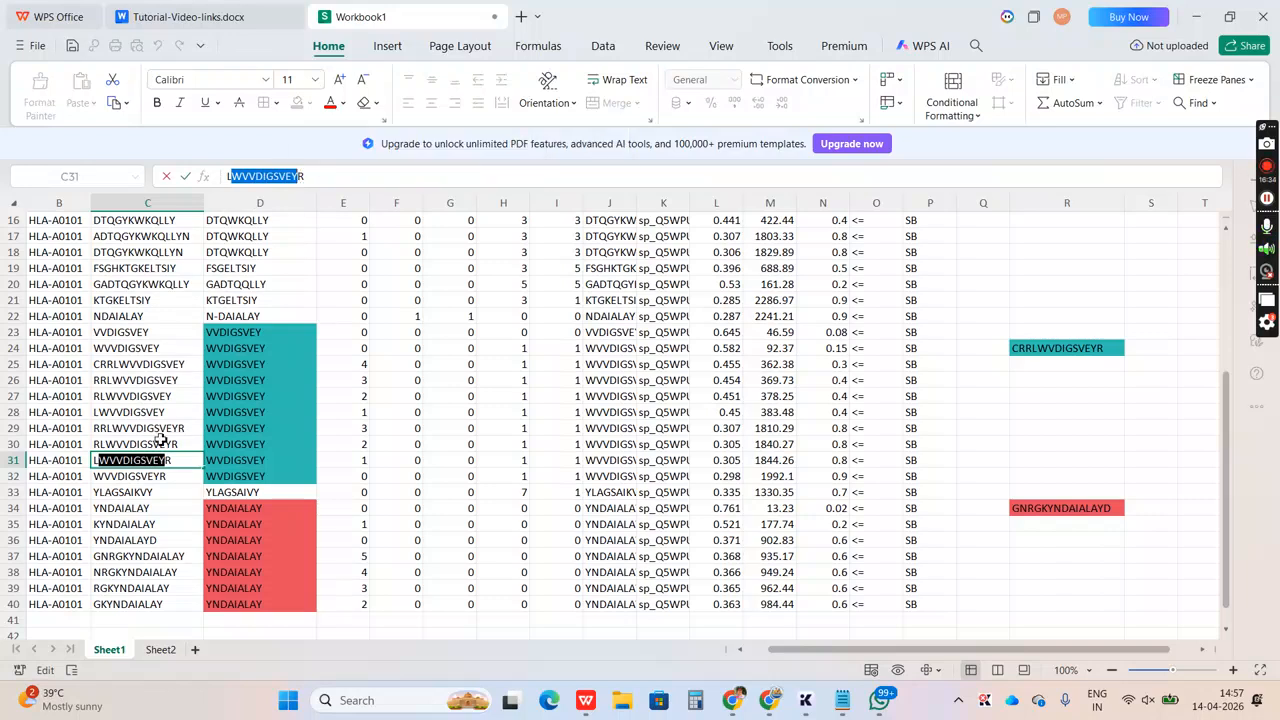
left_click(147, 480)
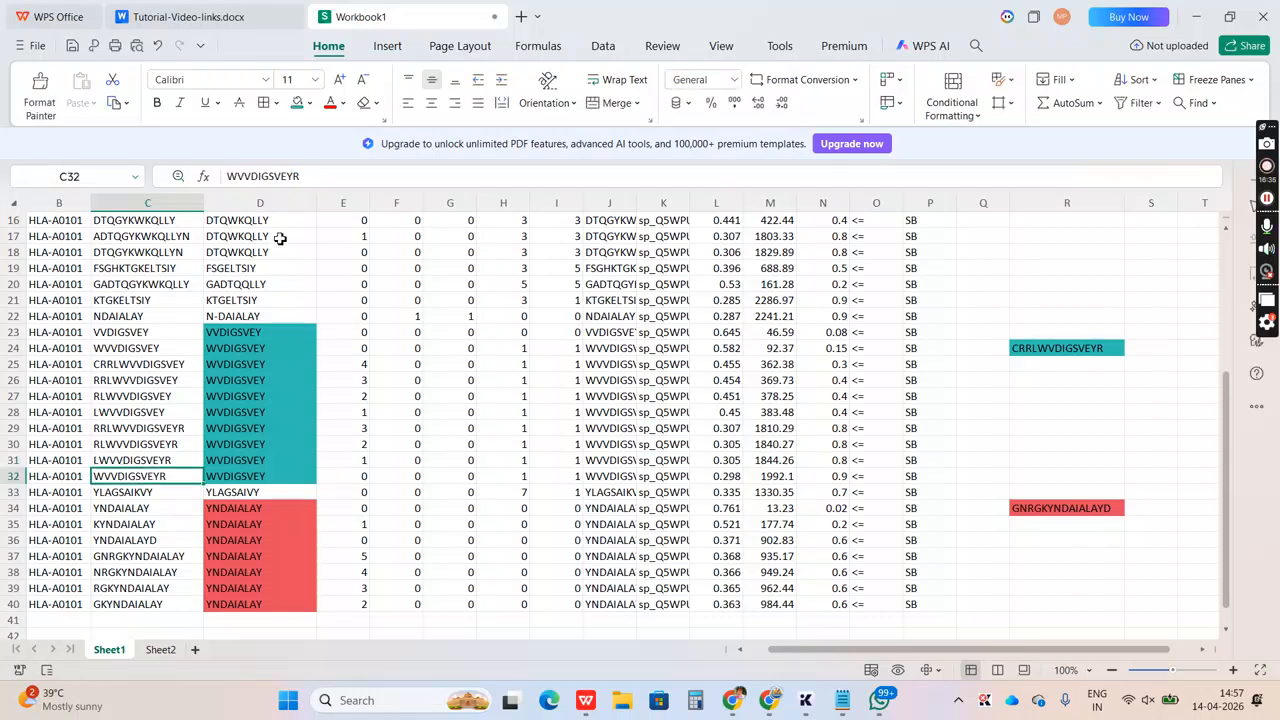
left_click_drag(293, 176, 224, 182)
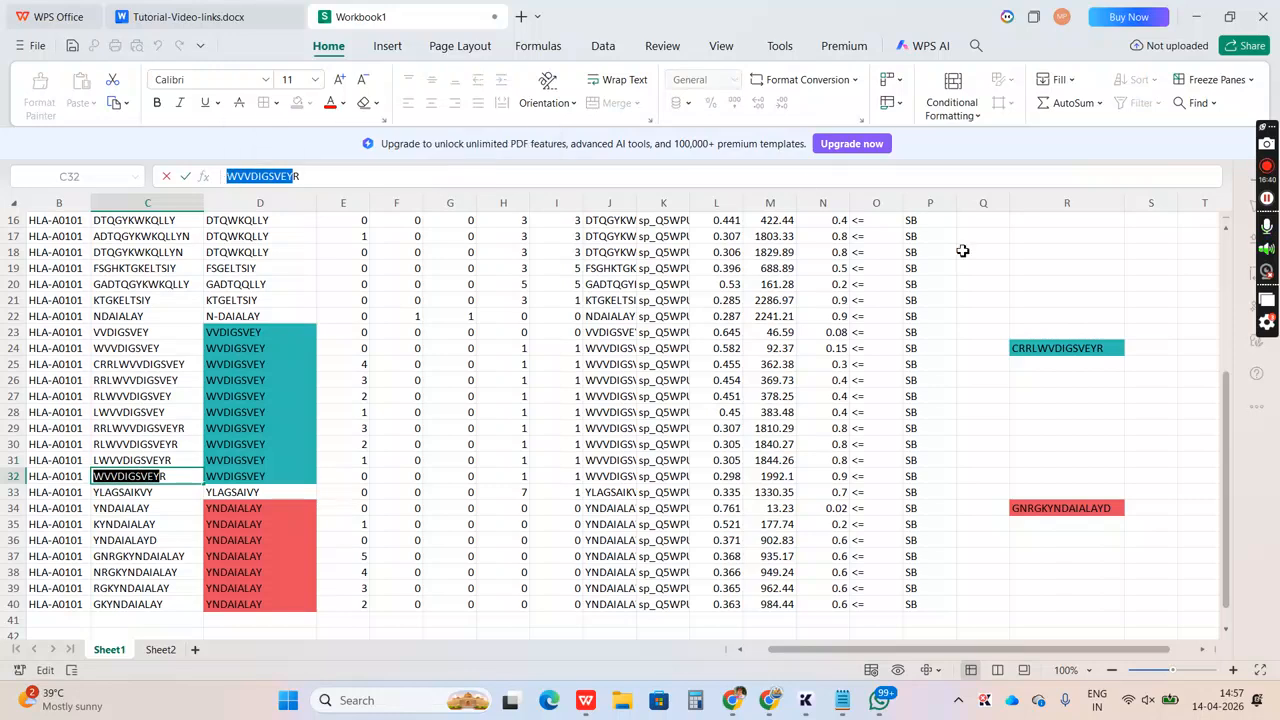
left_click(1062, 346)
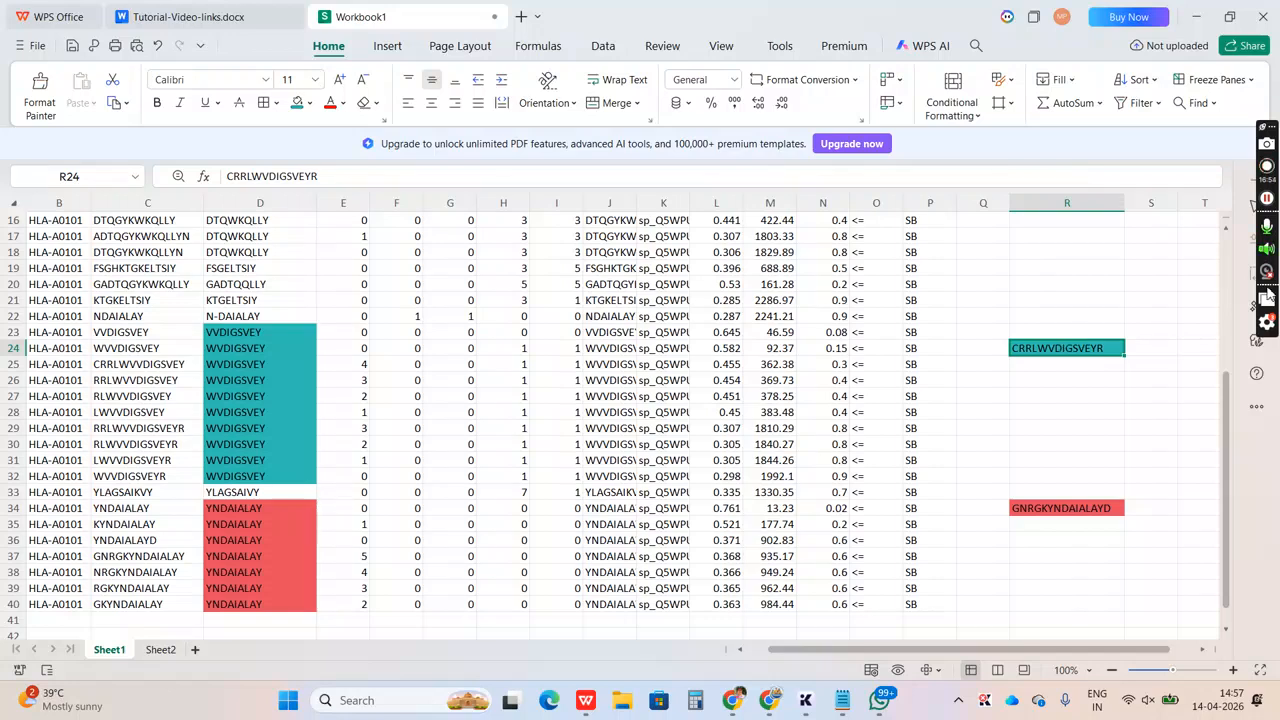
key("ctrl+s")
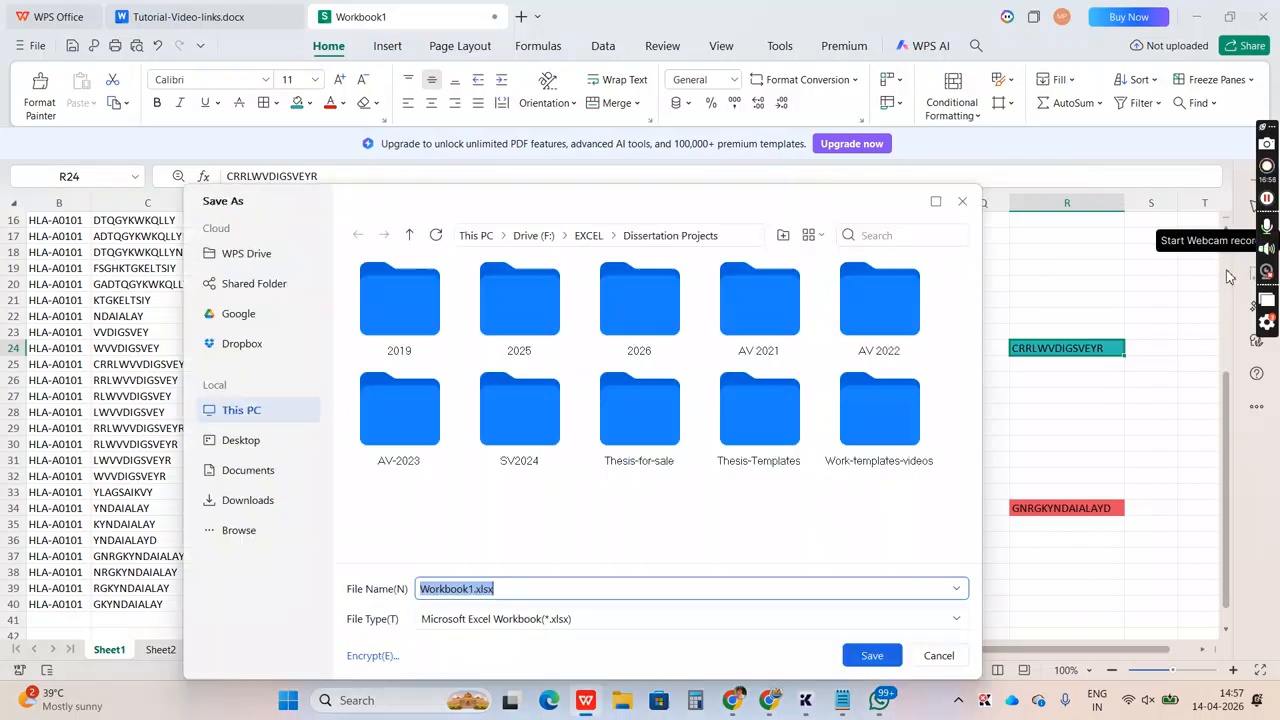
left_click(960, 203)
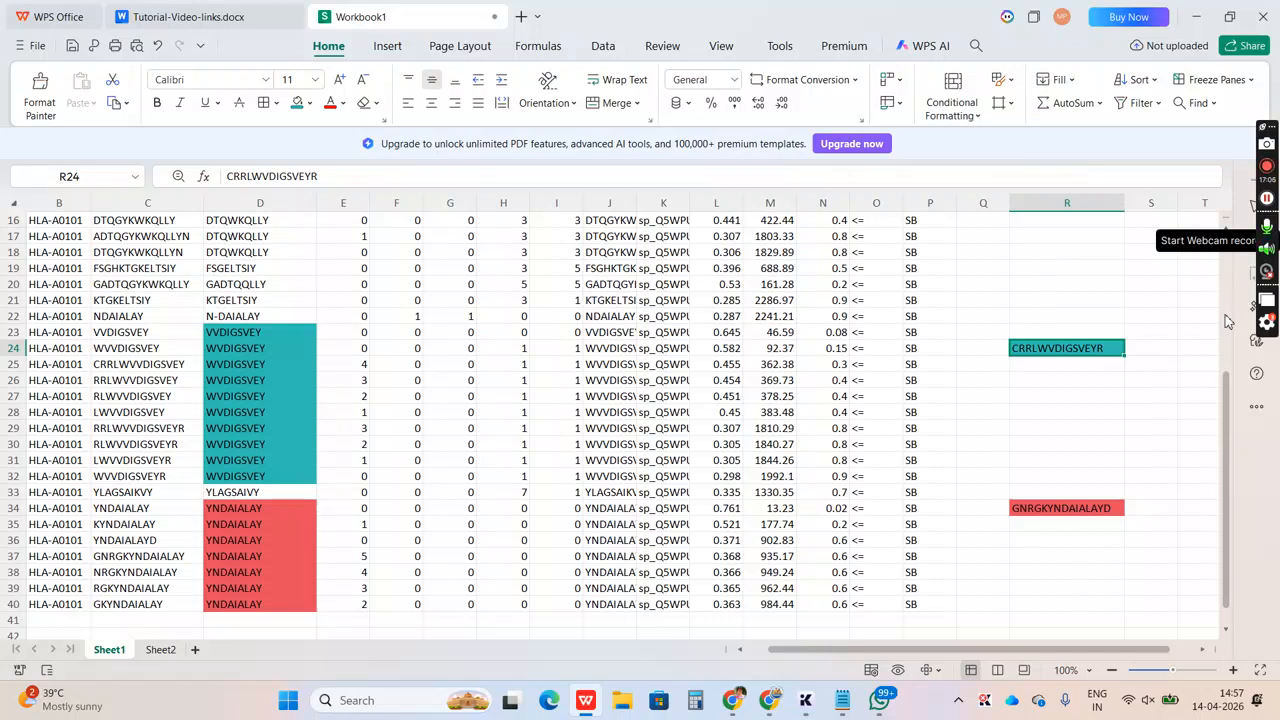
Fill the DSEGNRPAY and DSENRPAYY group of Core cells, D2:D14, with a light green theme color
scroll(1228, 320, "up", 5)
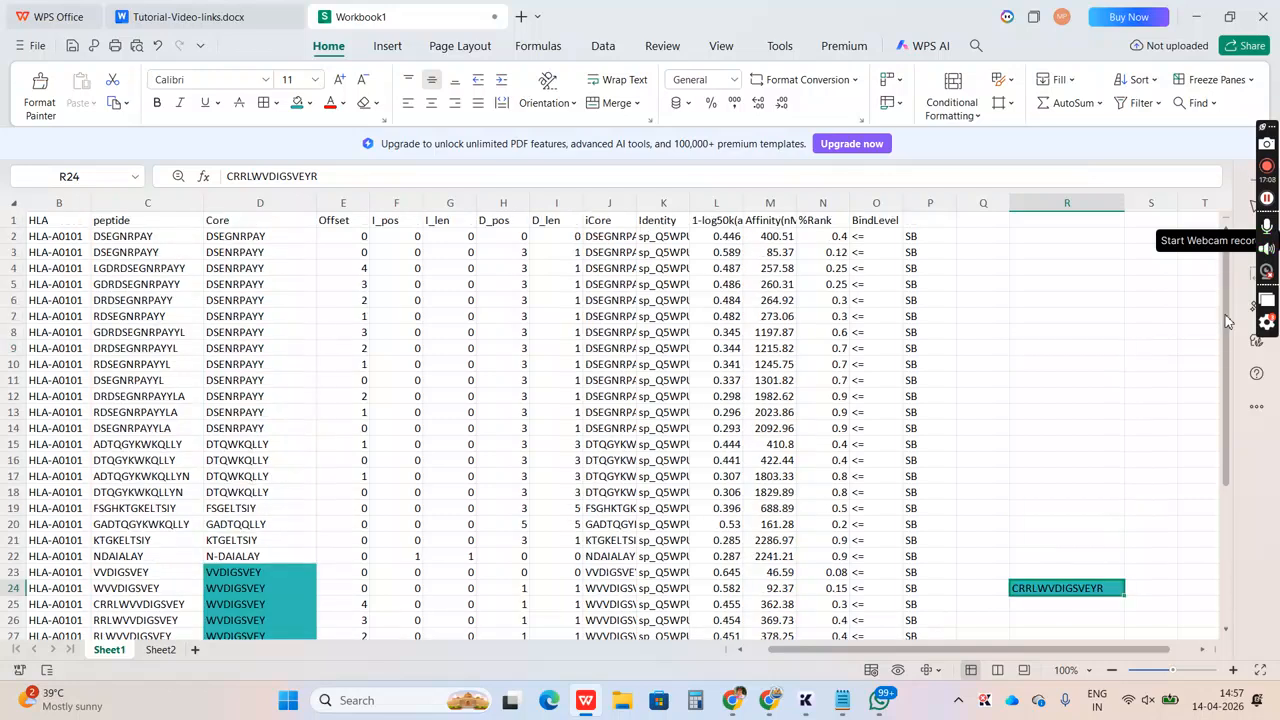
left_click(218, 237)
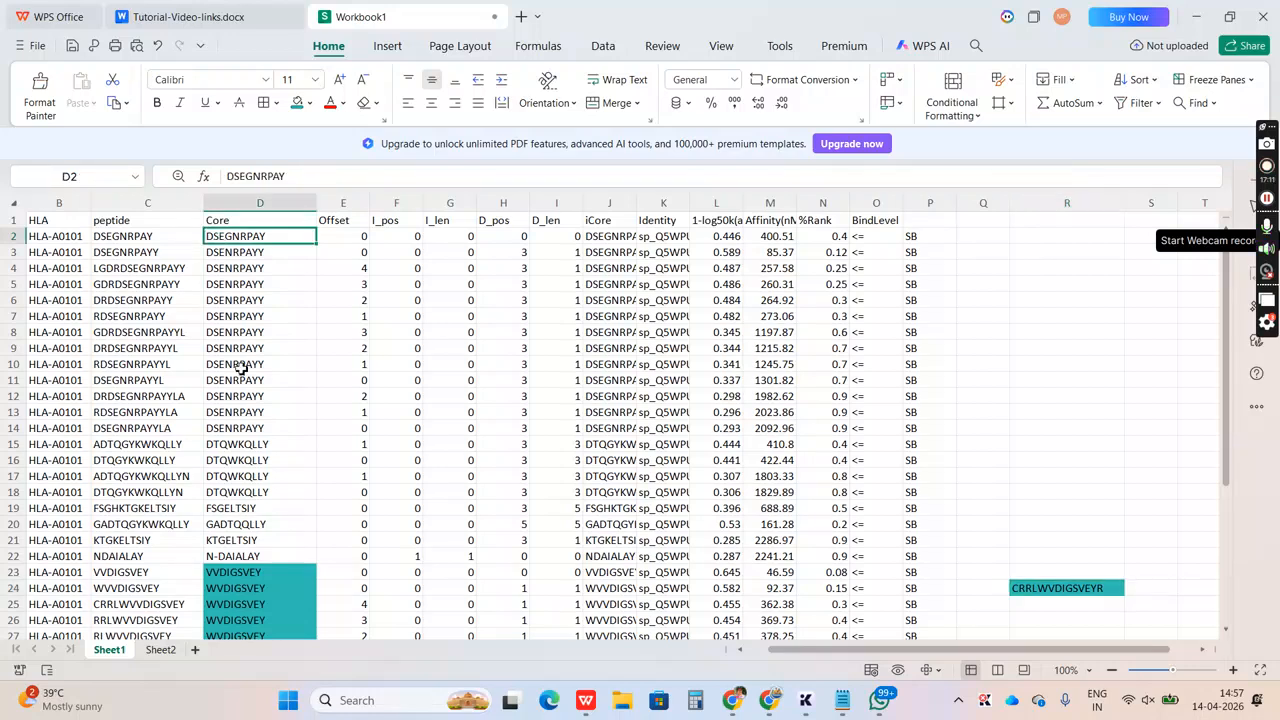
left_click(229, 432, "shift")
left_click(309, 104)
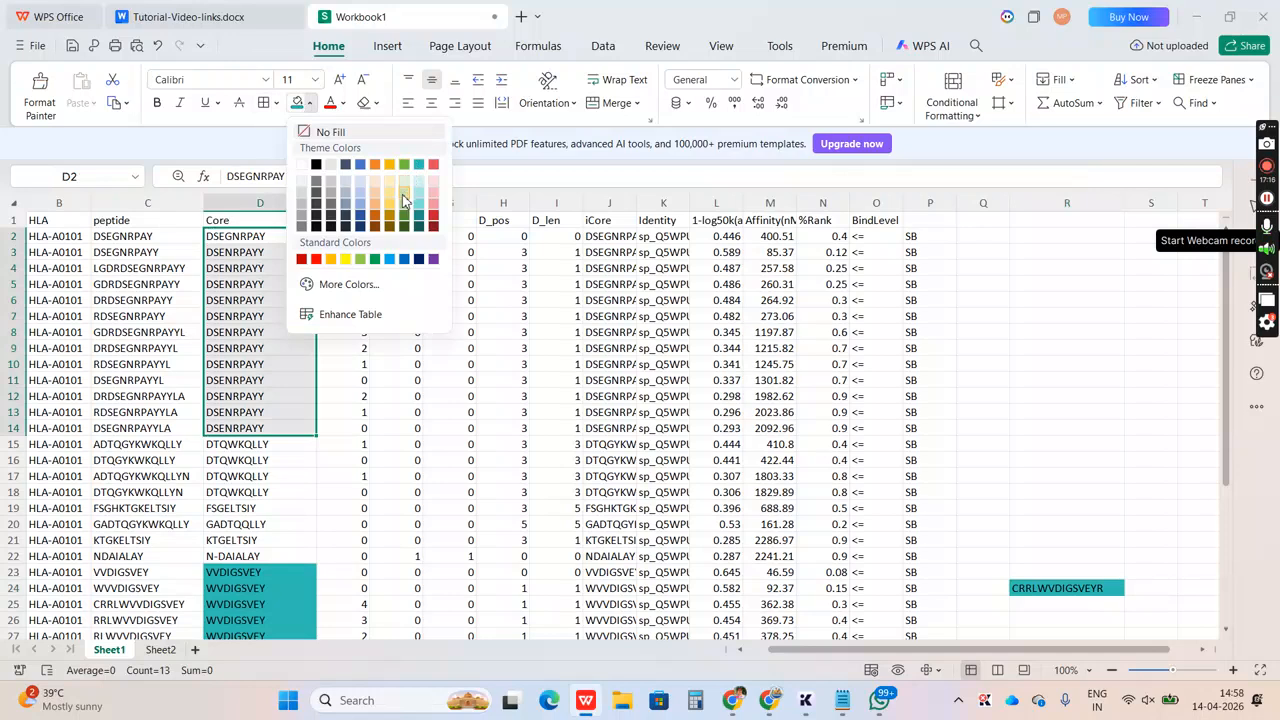
left_click(403, 201)
Fill the DTQWKQLLY group of Core cells, D15:D18, with a light blue theme color
left_click(216, 450)
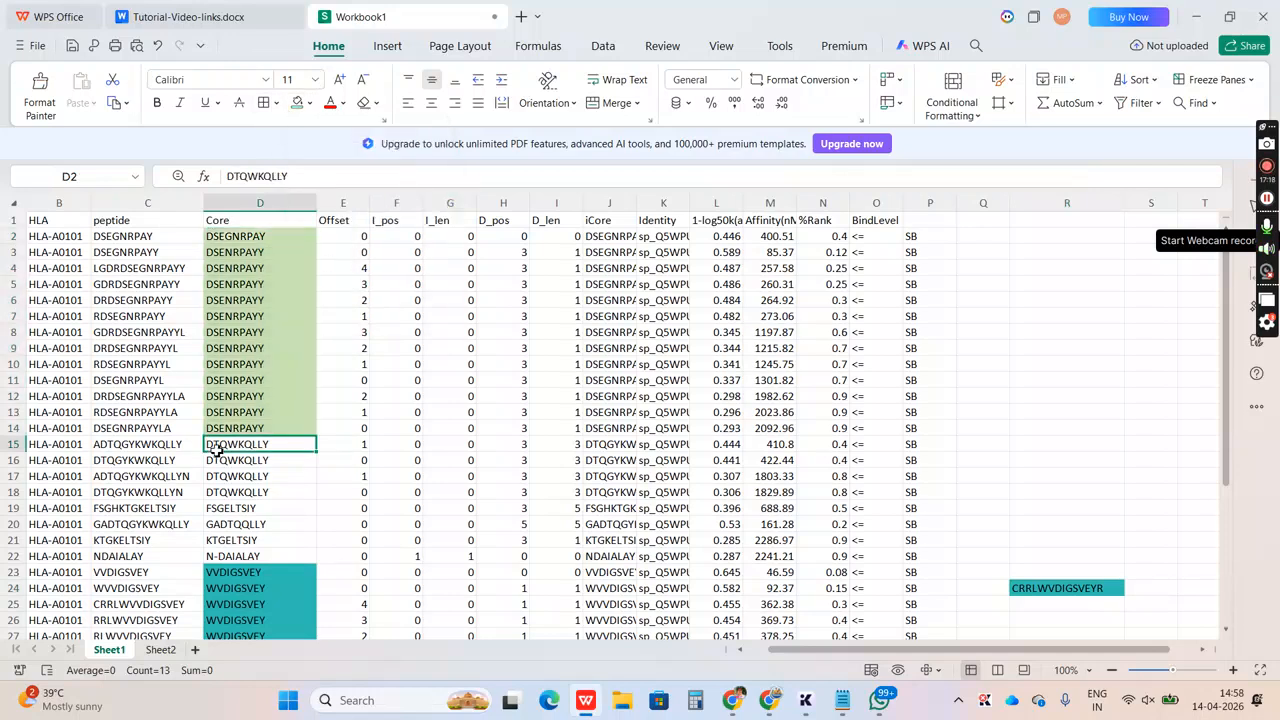
left_click(226, 492, "shift")
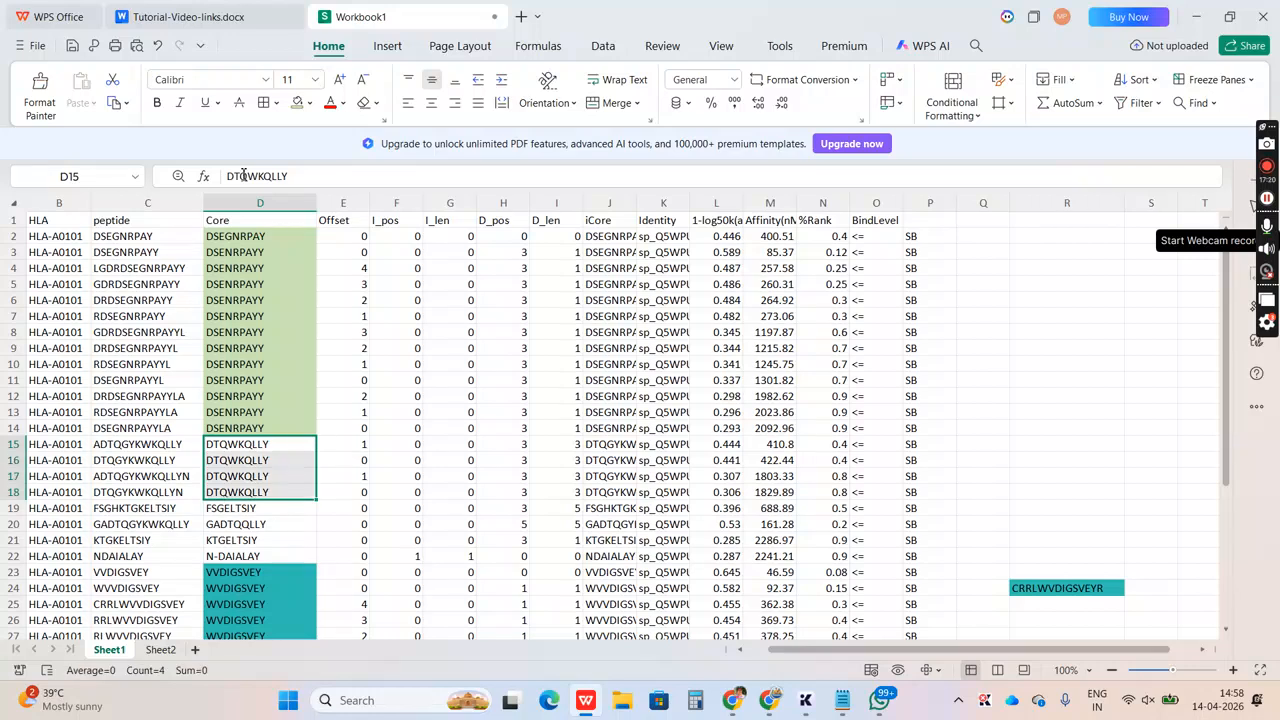
left_click(309, 103)
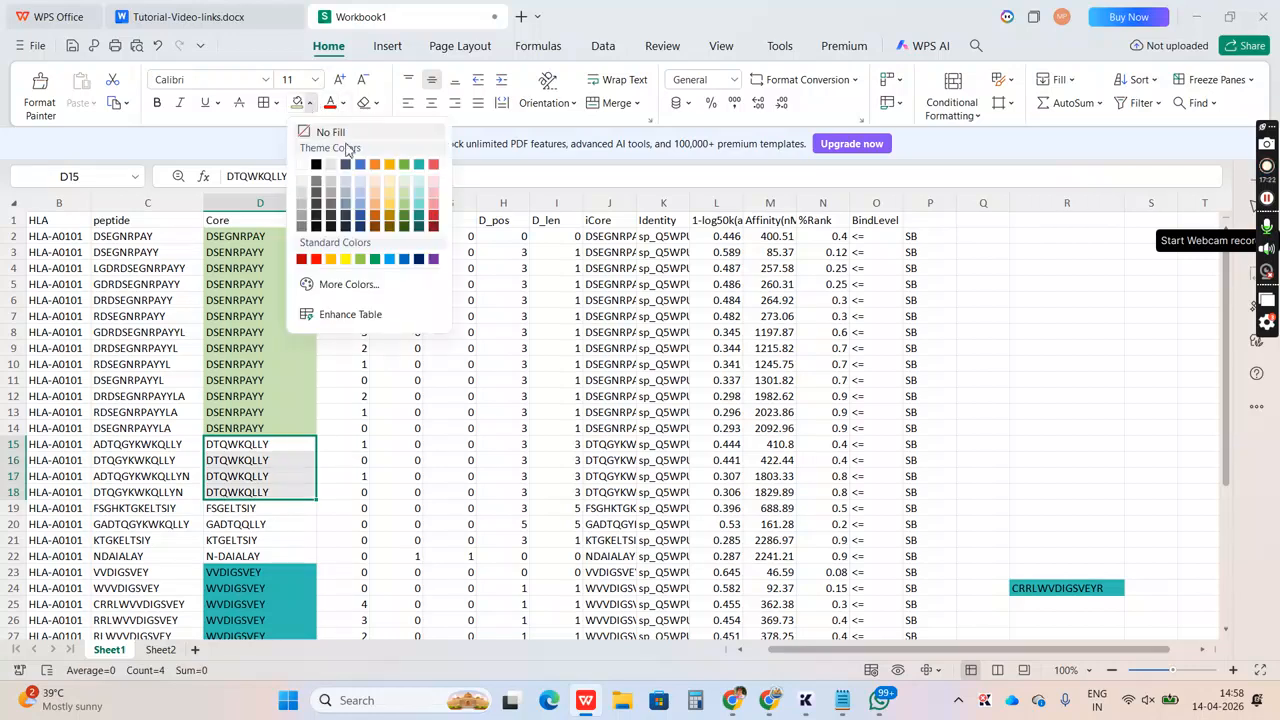
left_click(362, 180)
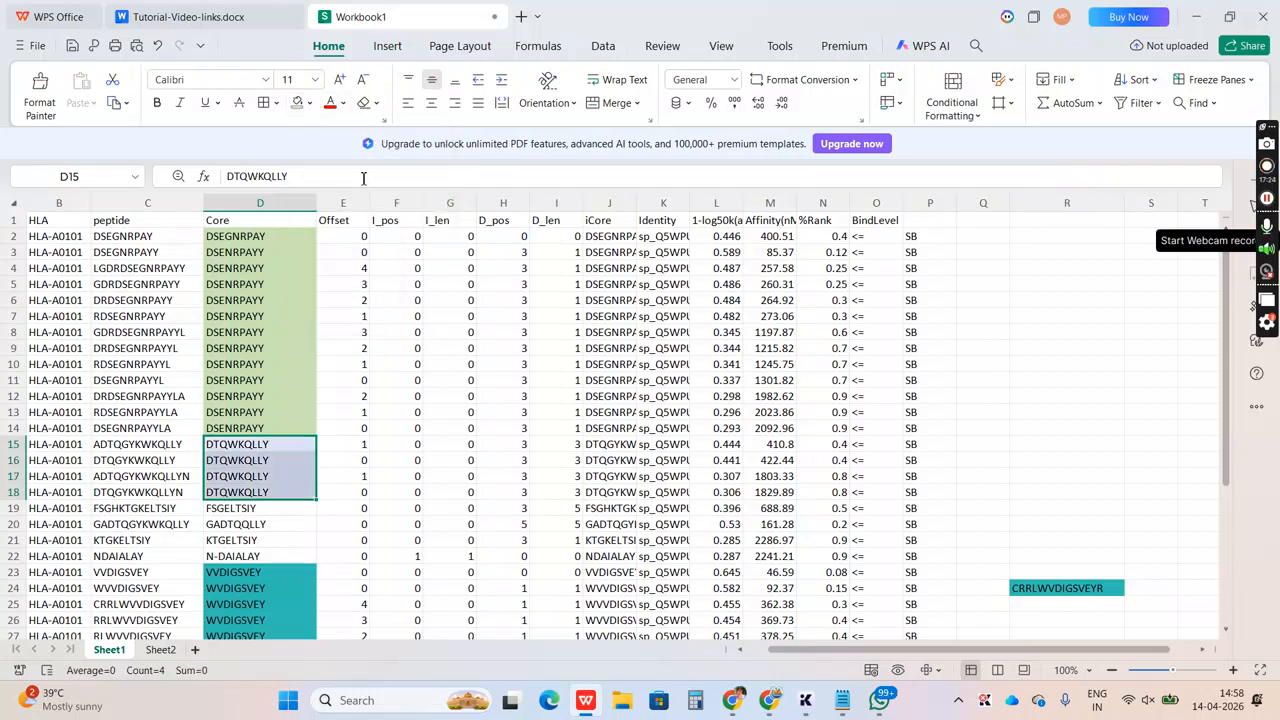
Copy the four ungrouped Core sequences in D19:D22, FSGELTSIY through N-DAIALAY, into R19:R22
left_click(255, 509)
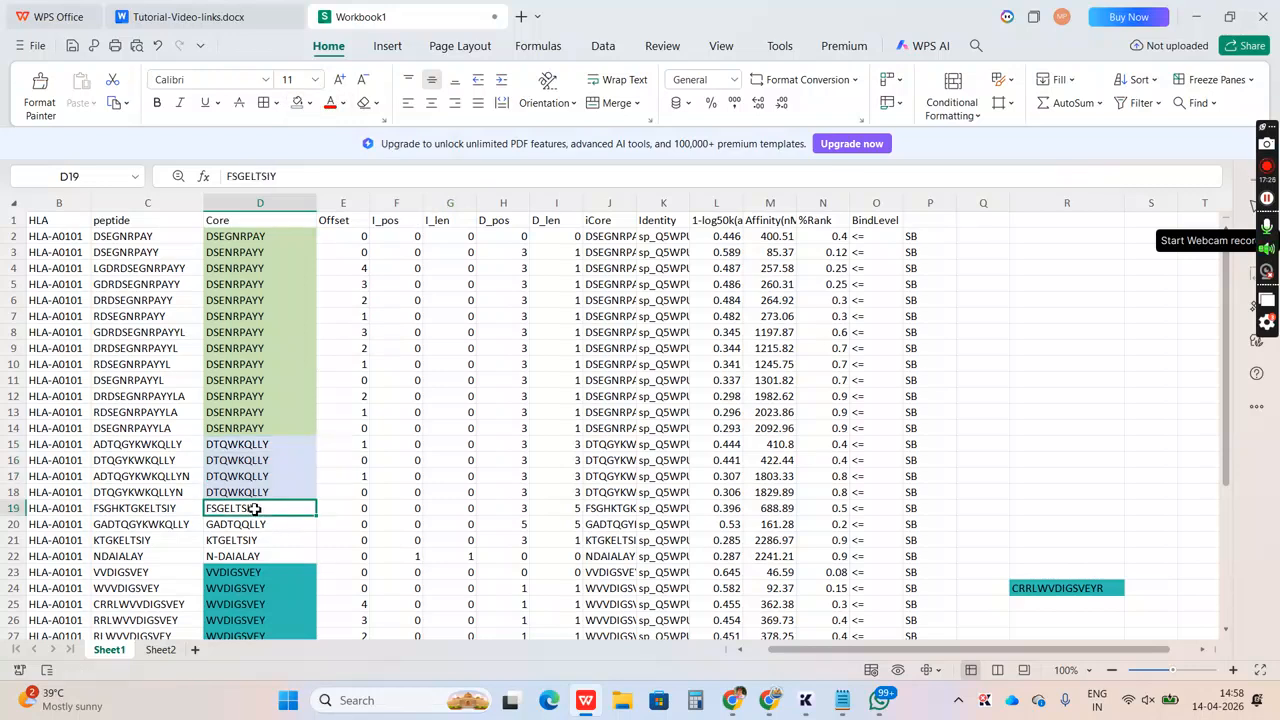
key("shift+Down")
key("shift+Down")
key("shift+Down")
key("ctrl+c")
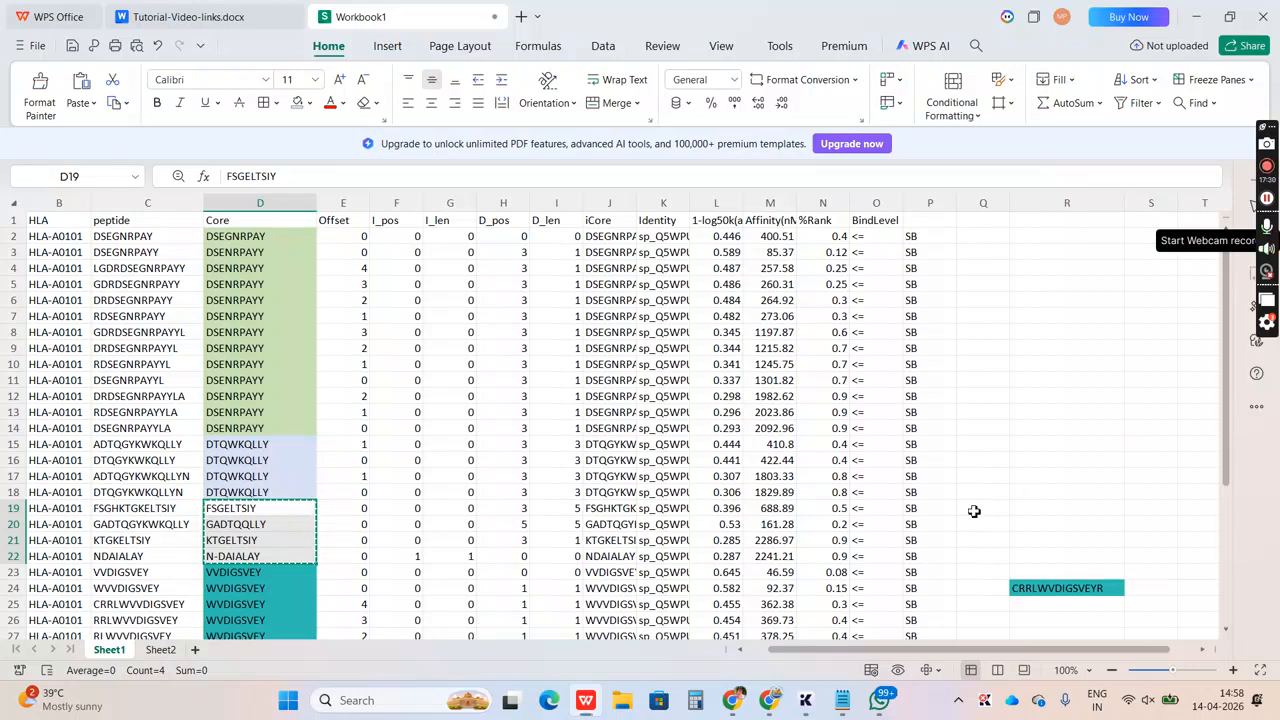
left_click(1020, 507)
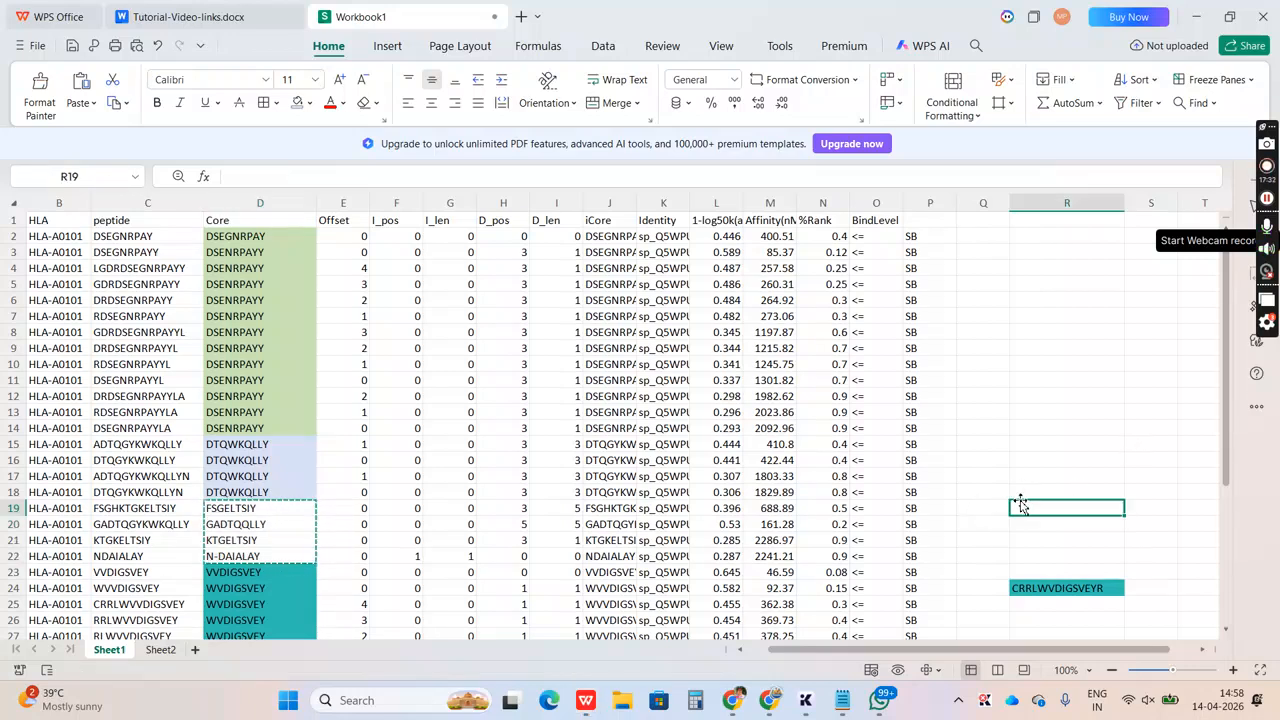
key("ctrl+v")
Review the sequences collected in column R and the HLA allele entries in column B
key("Down")
key("Down")
key("Down")
key("Down")
key("Down")
key("Down")
key("Down")
key("Down")
key("Down")
key("Down")
key("Down")
key("Down")
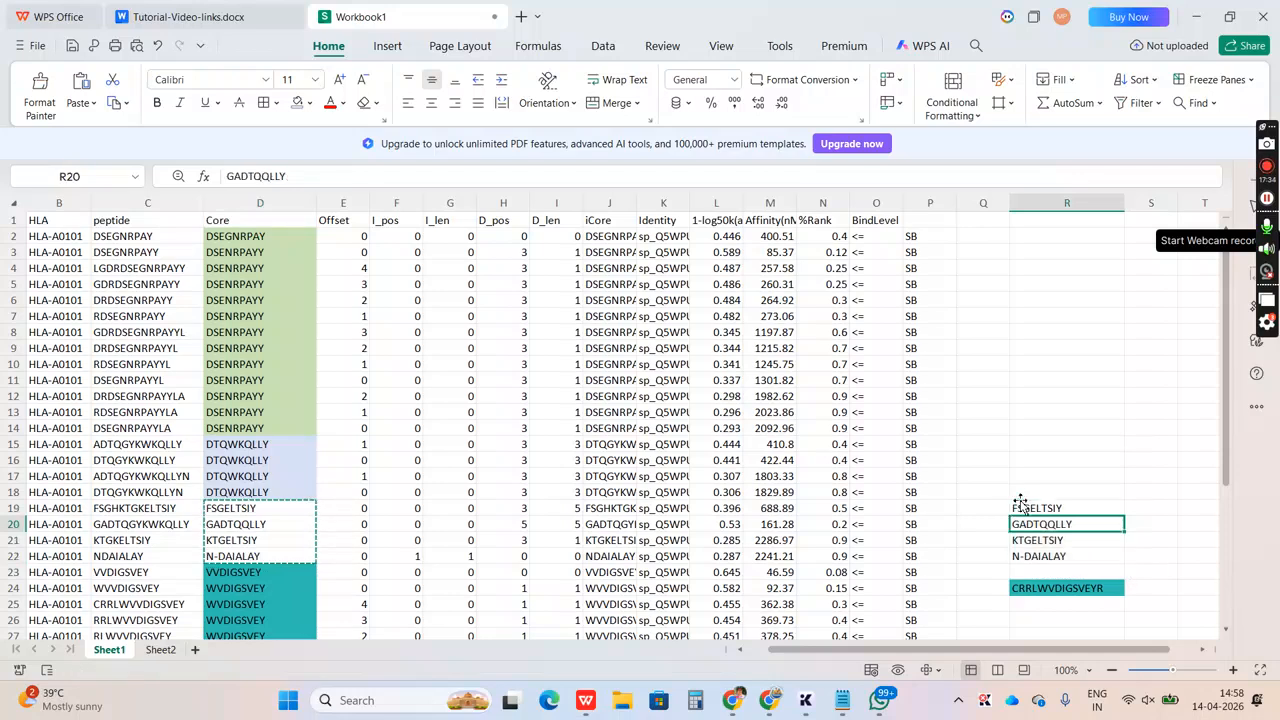
key("Up")
key("Up")
key("Up")
key("Up")
key("Up")
key("Up")
key("Up")
key("Up")
key("Up")
key("Up")
key("Up")
key("Up")
key("Up")
key("Up")
key("Up")
key("Up")
key("Up")
key("Up")
key("Up")
key("Up")
key("Up")
key("Up")
key("Up")
key("Up")
key("Up")
key("Up")
key("Up")
key("Up")
key("Up")
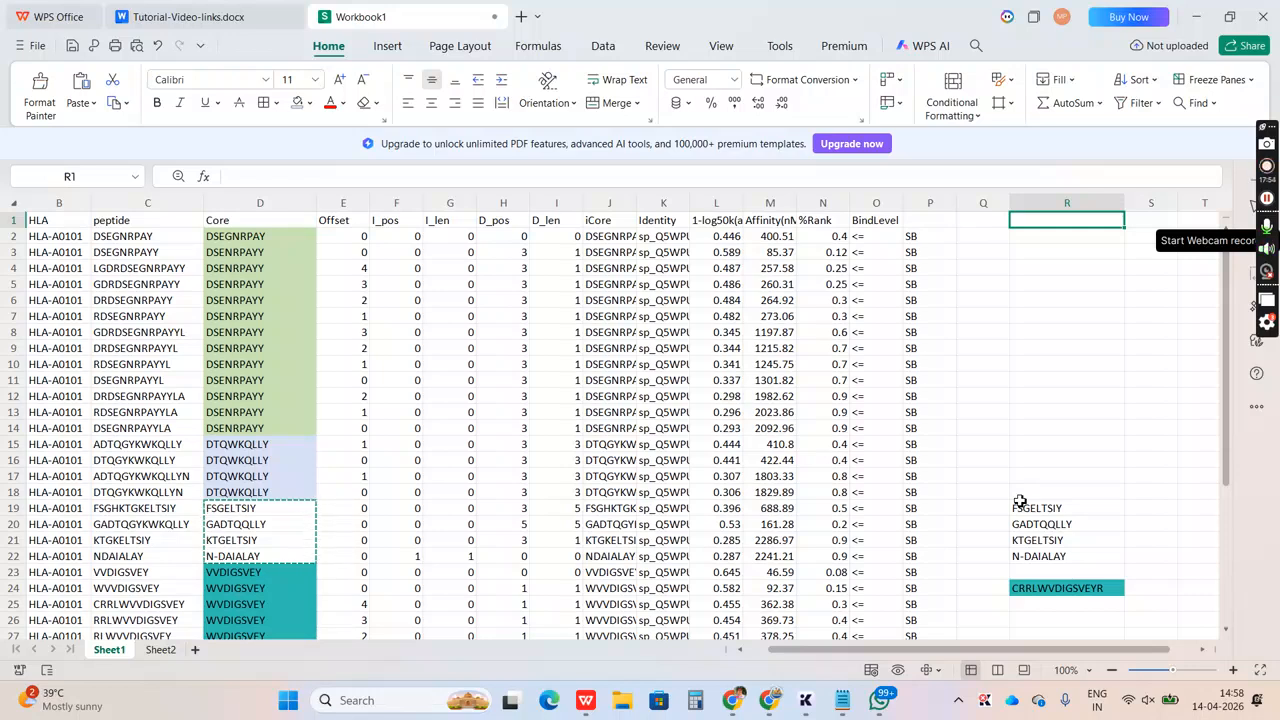
left_click(57, 202)
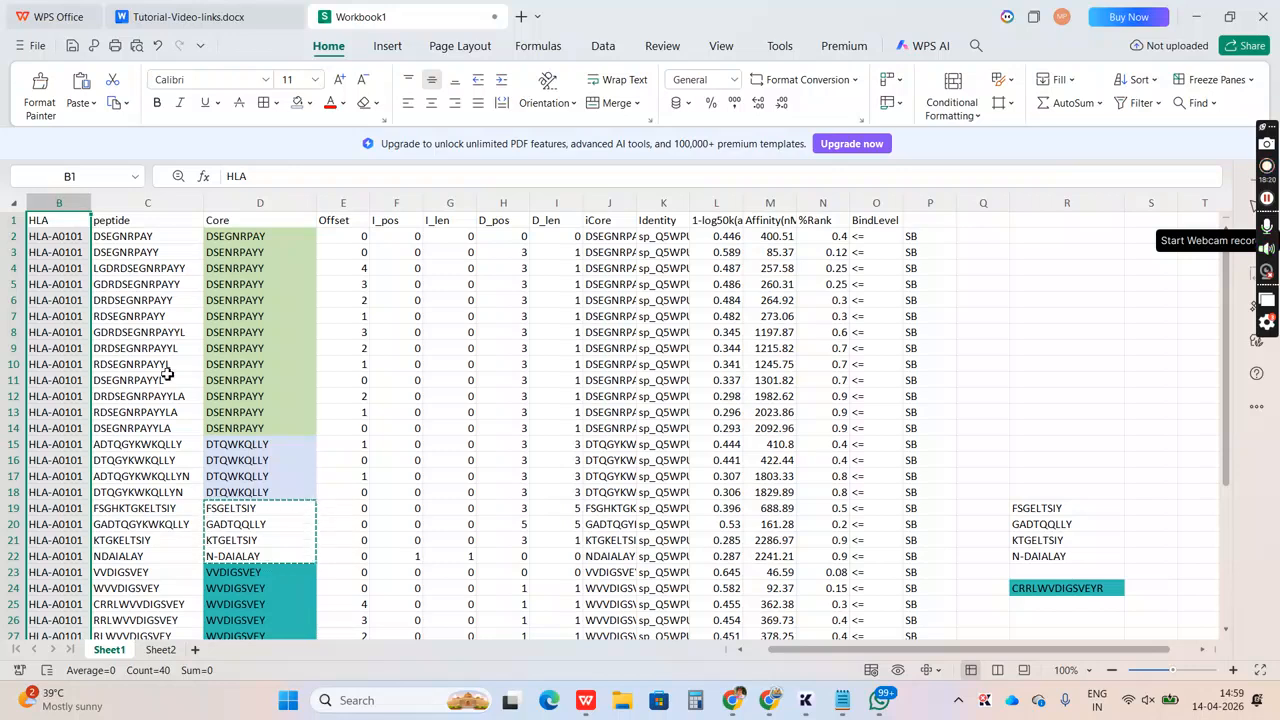
left_click(58, 243)
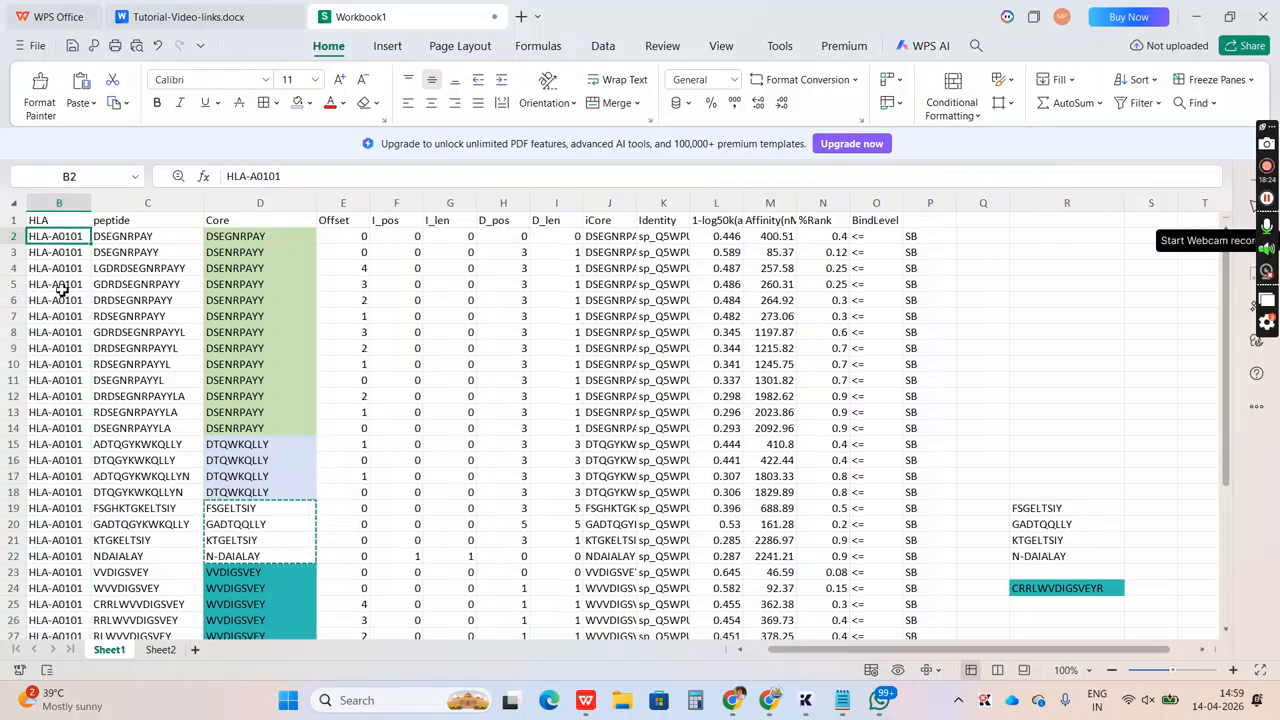
left_click(61, 288)
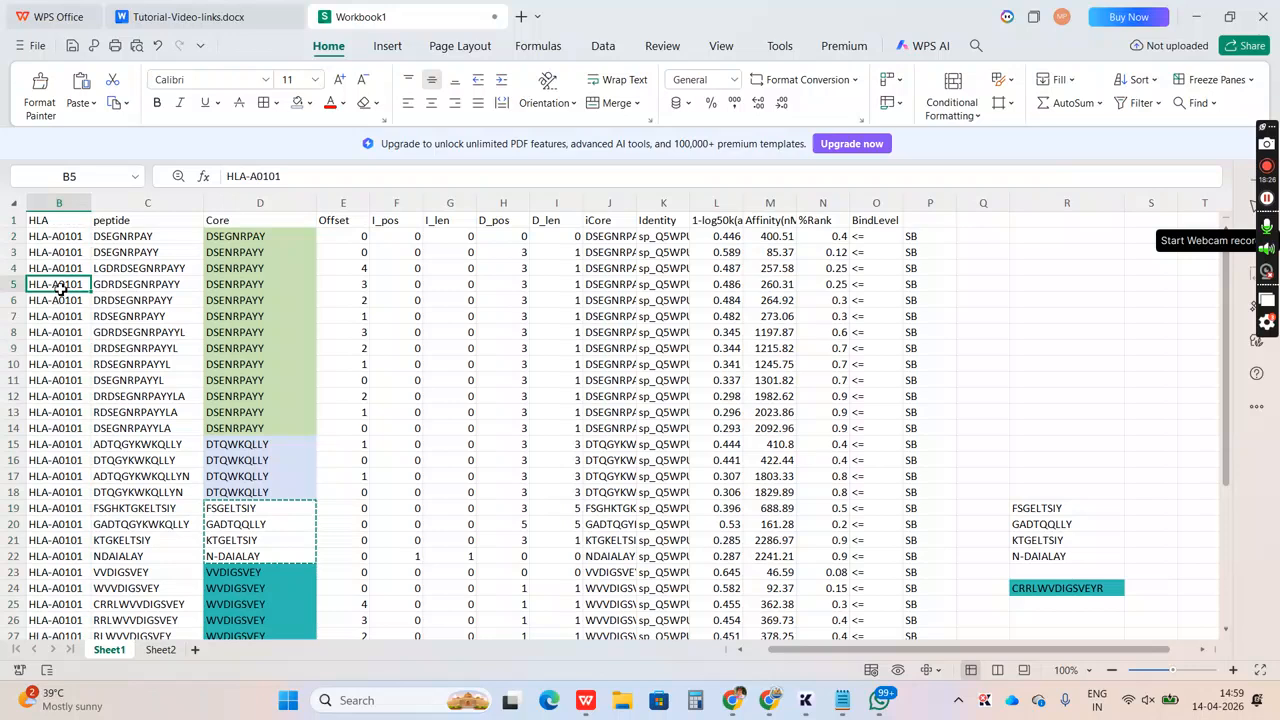